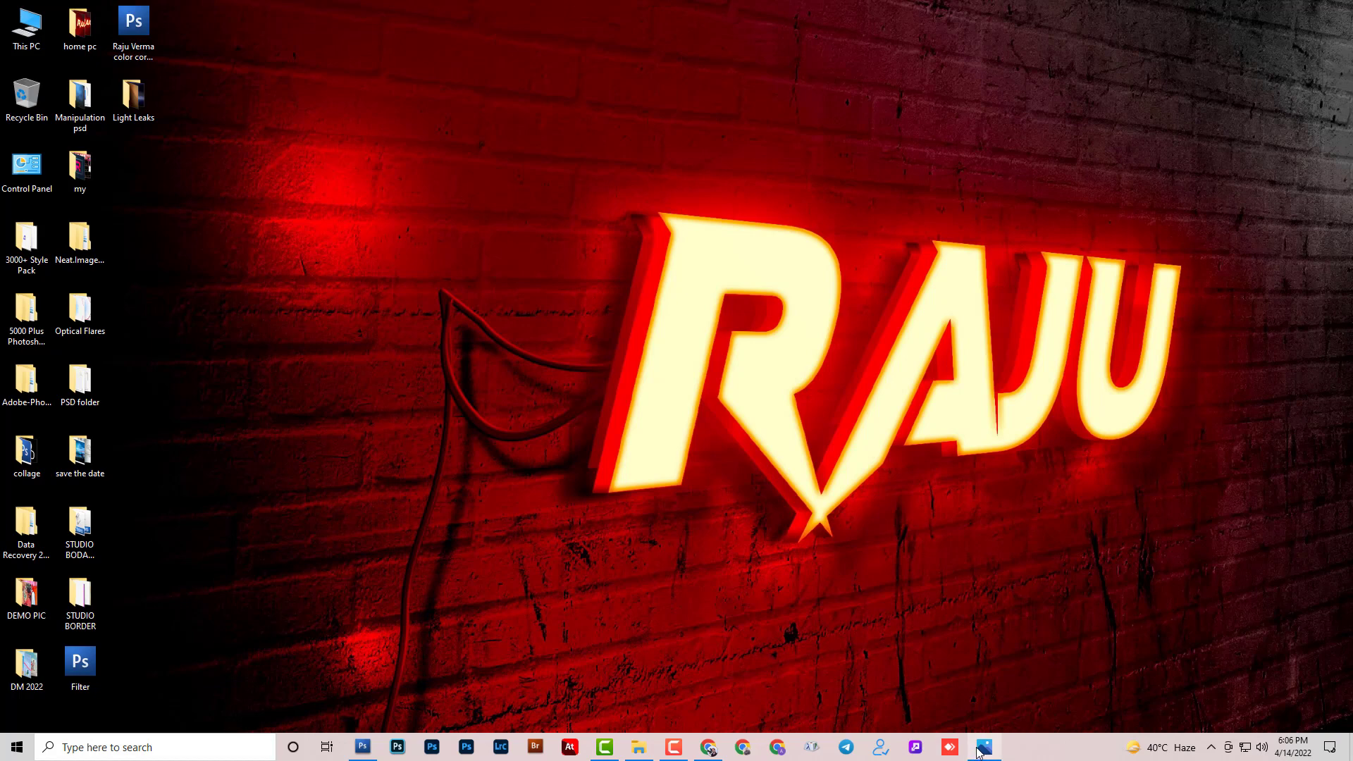
# Browse the album sheet previews from the B.jpg overview back through image (11), and close the image viewer.
pyautogui.click(980, 748)
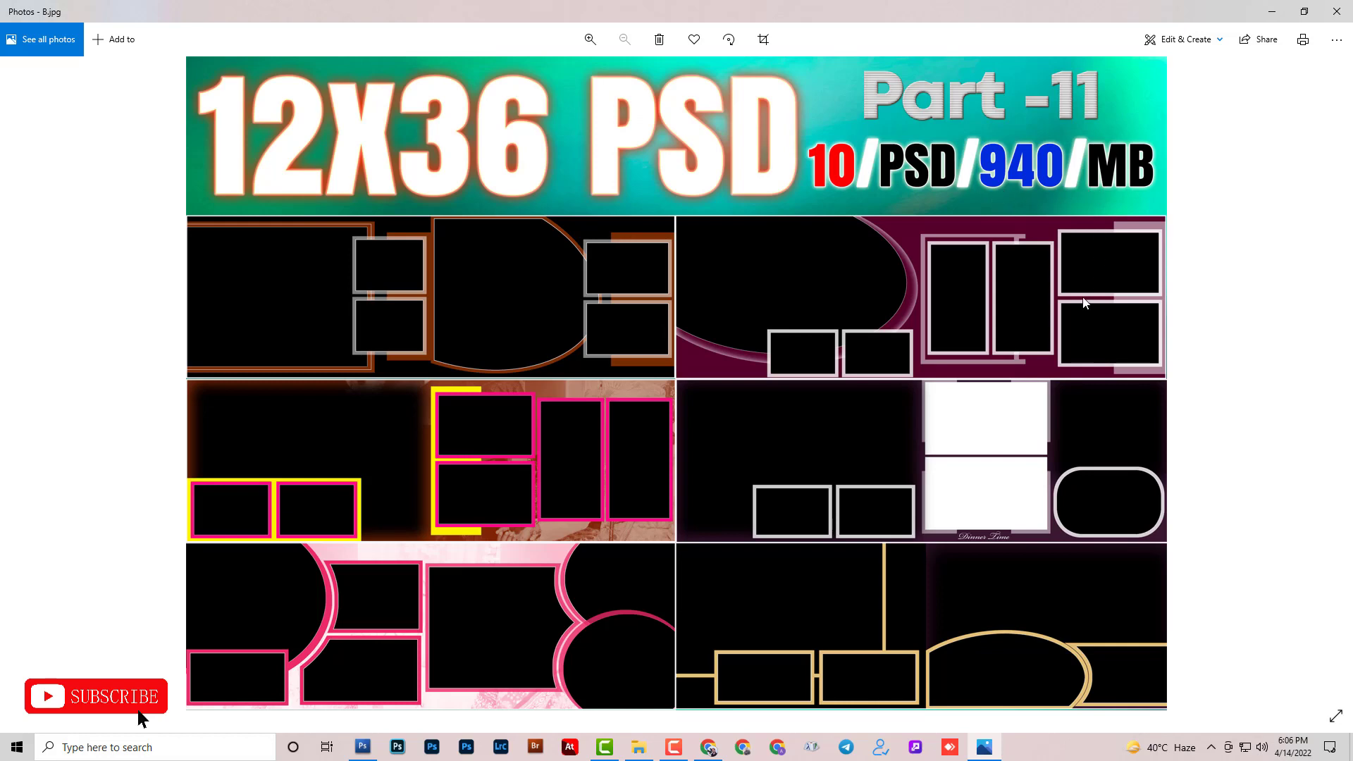
pyautogui.press('Left')
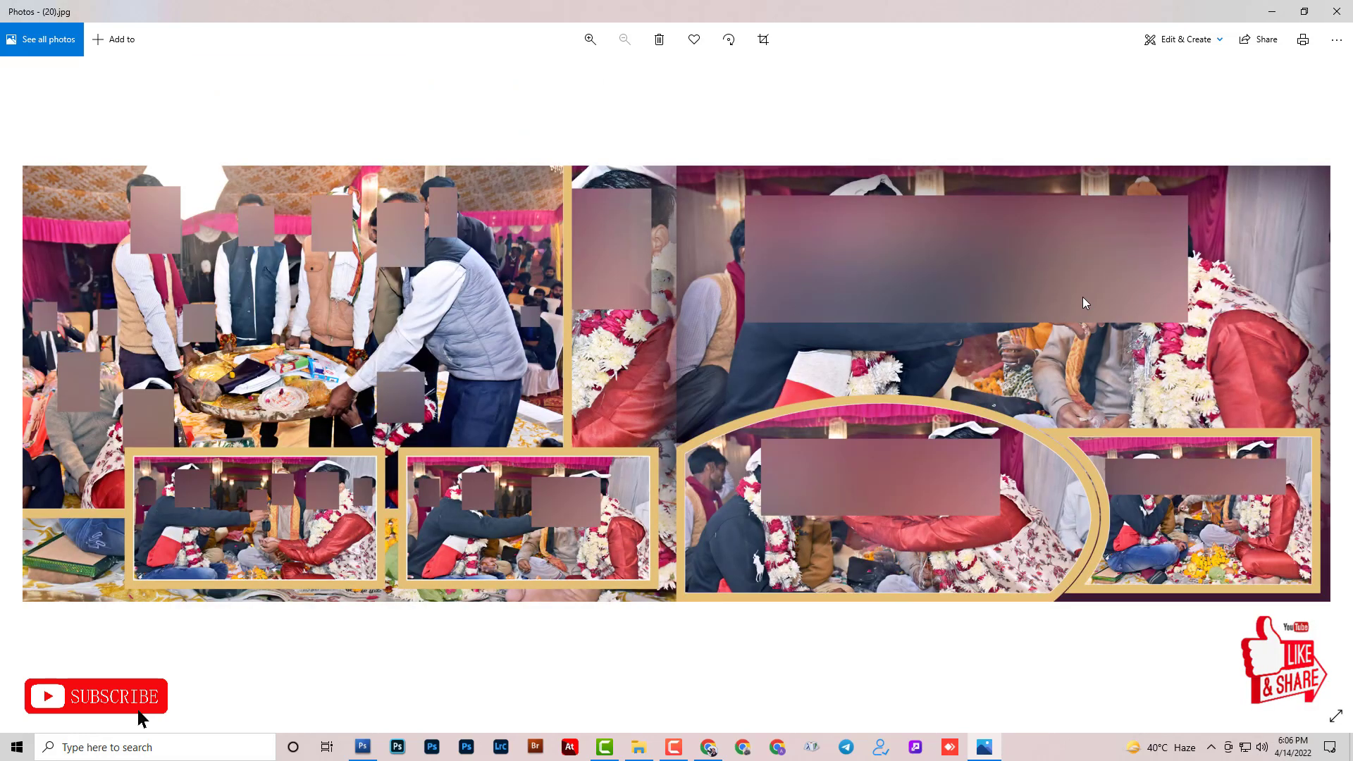
pyautogui.scroll(-1, 1084, 303)
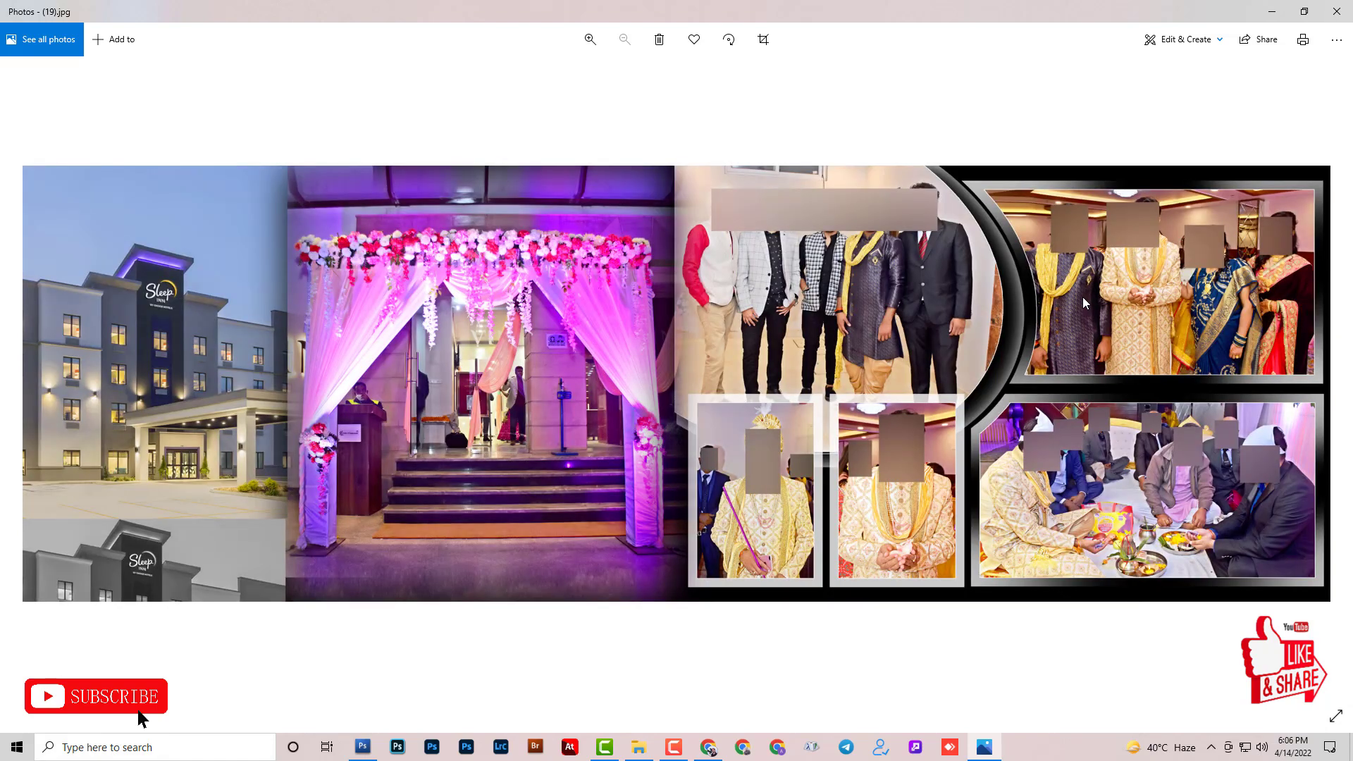
pyautogui.scroll(-1, 1082, 303)
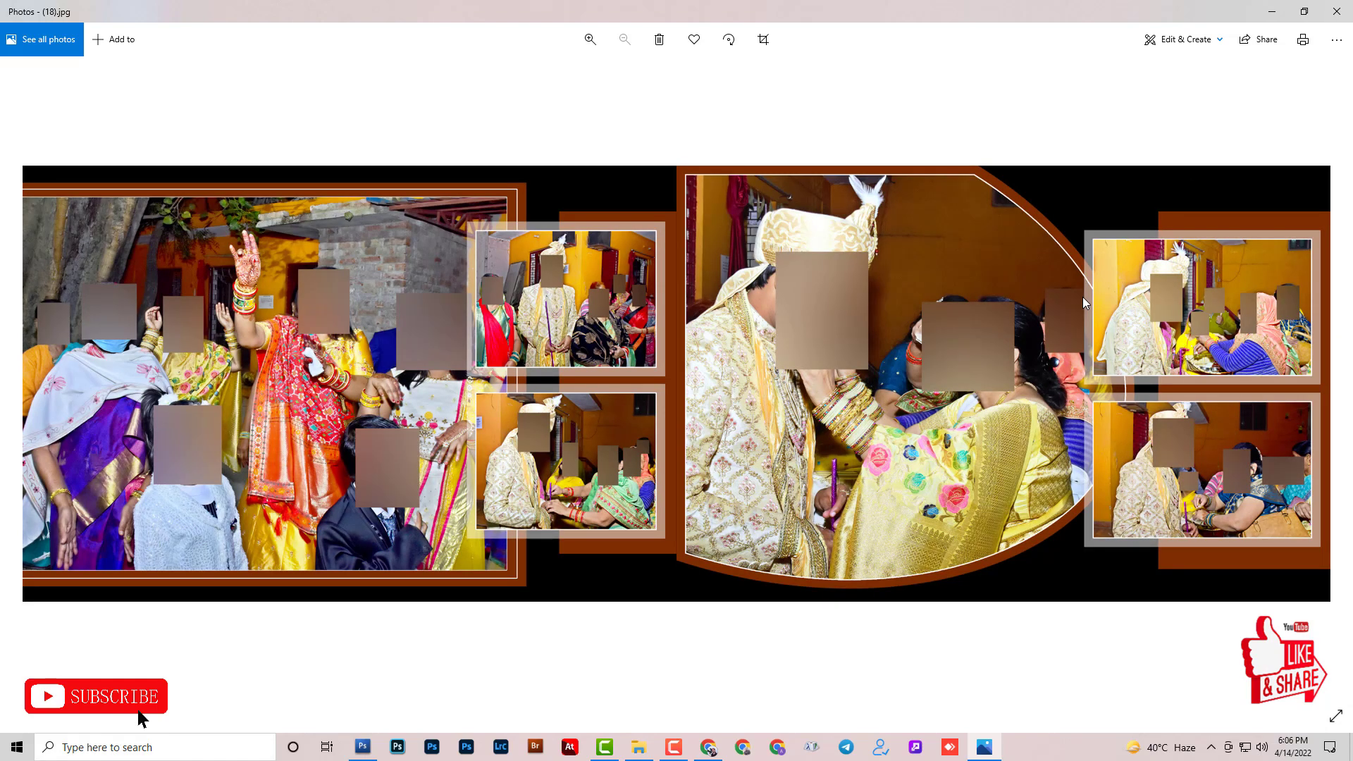
pyautogui.scroll(-1, 1082, 299)
pyautogui.scroll(-1, 1083, 299)
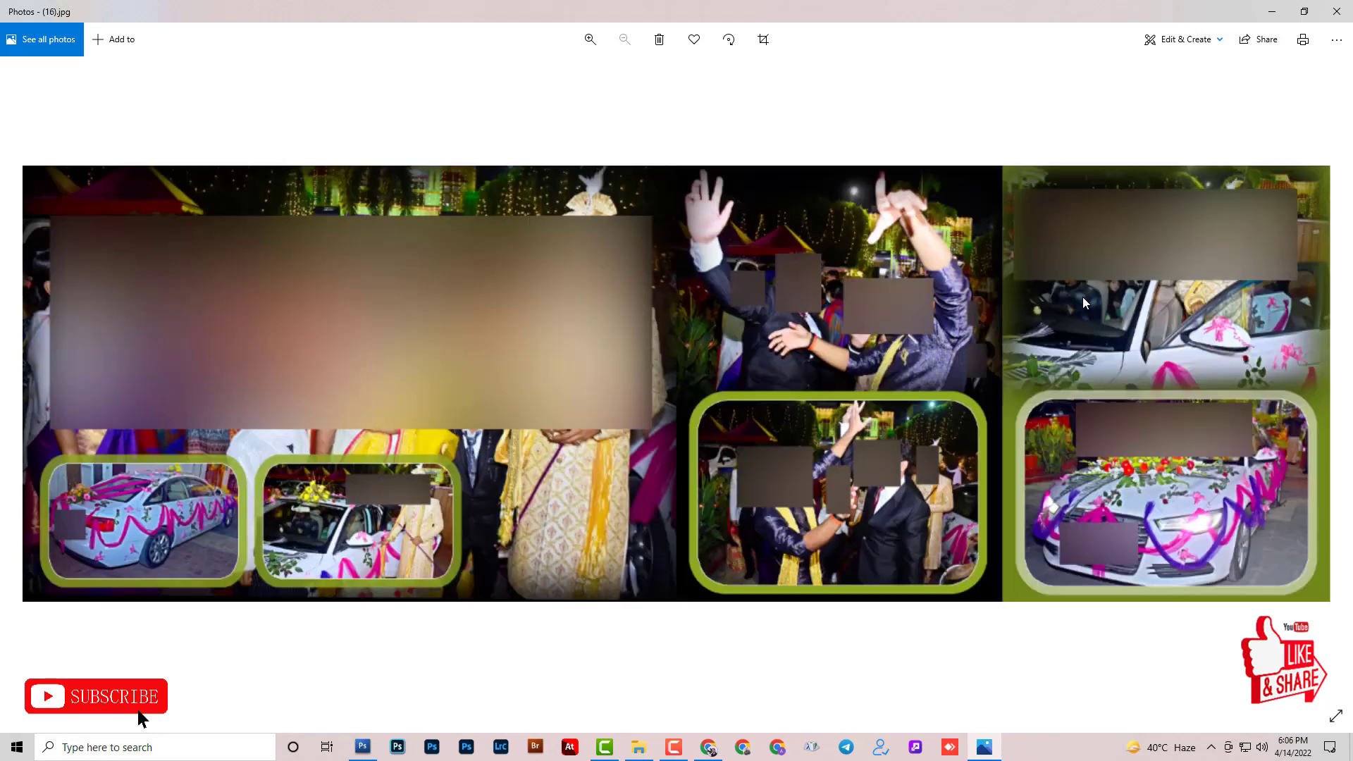
pyautogui.scroll(-1, 1082, 302)
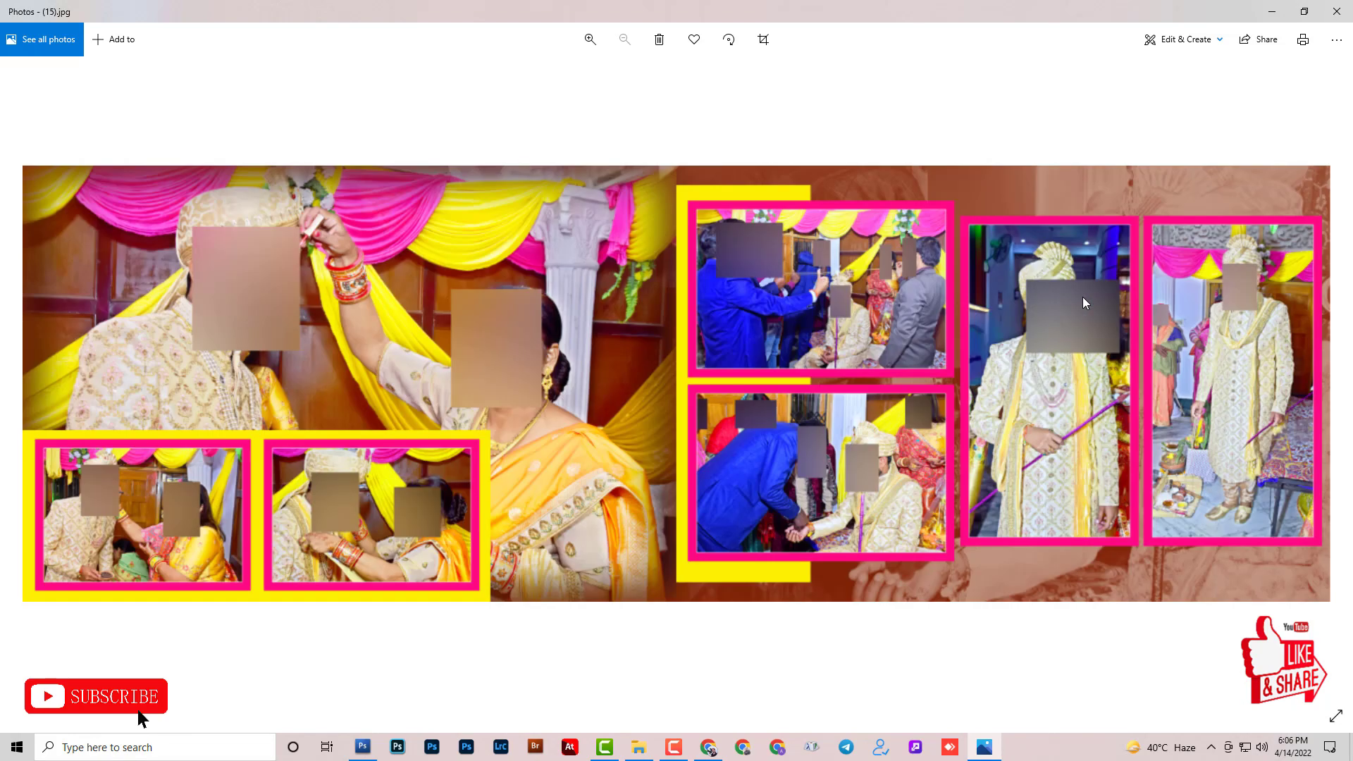
pyautogui.scroll(-1, 1083, 302)
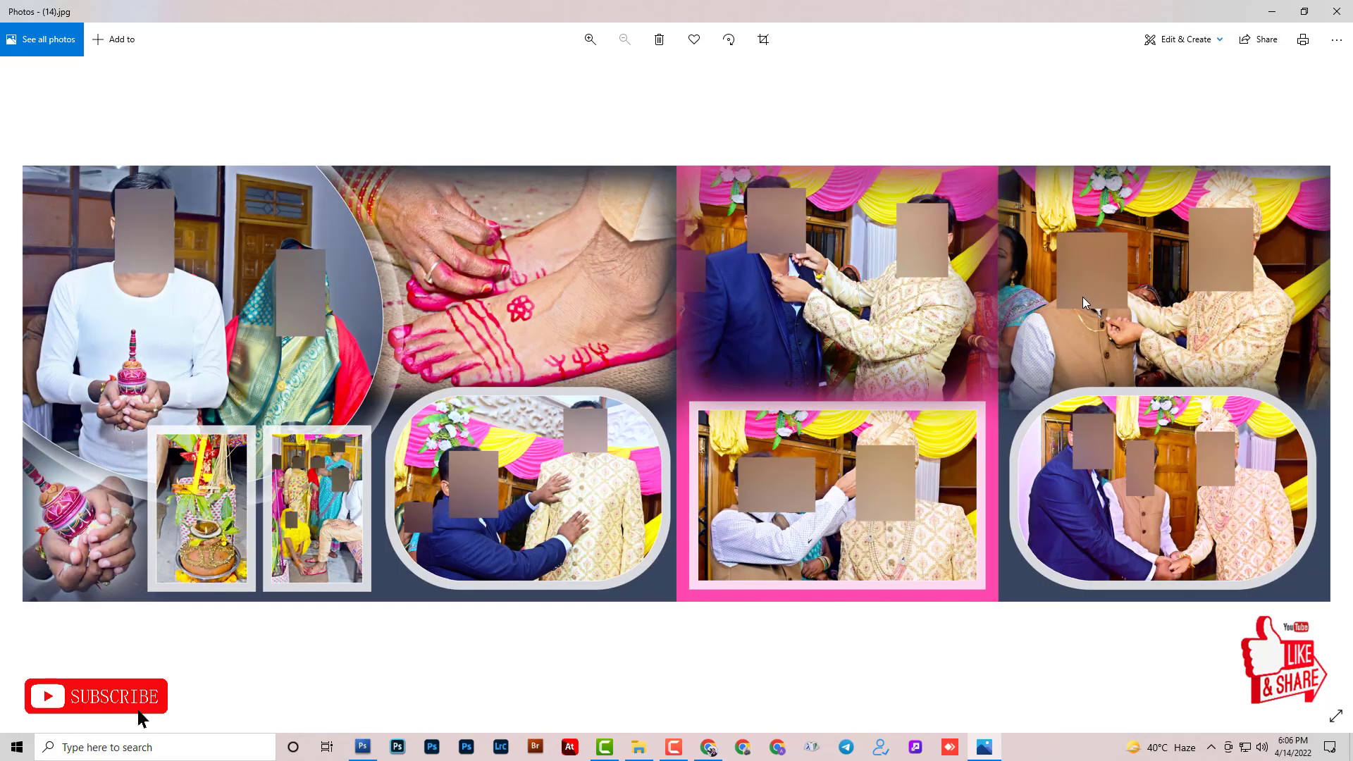
pyautogui.scroll(-1, 1082, 299)
pyautogui.scroll(-1, 1083, 298)
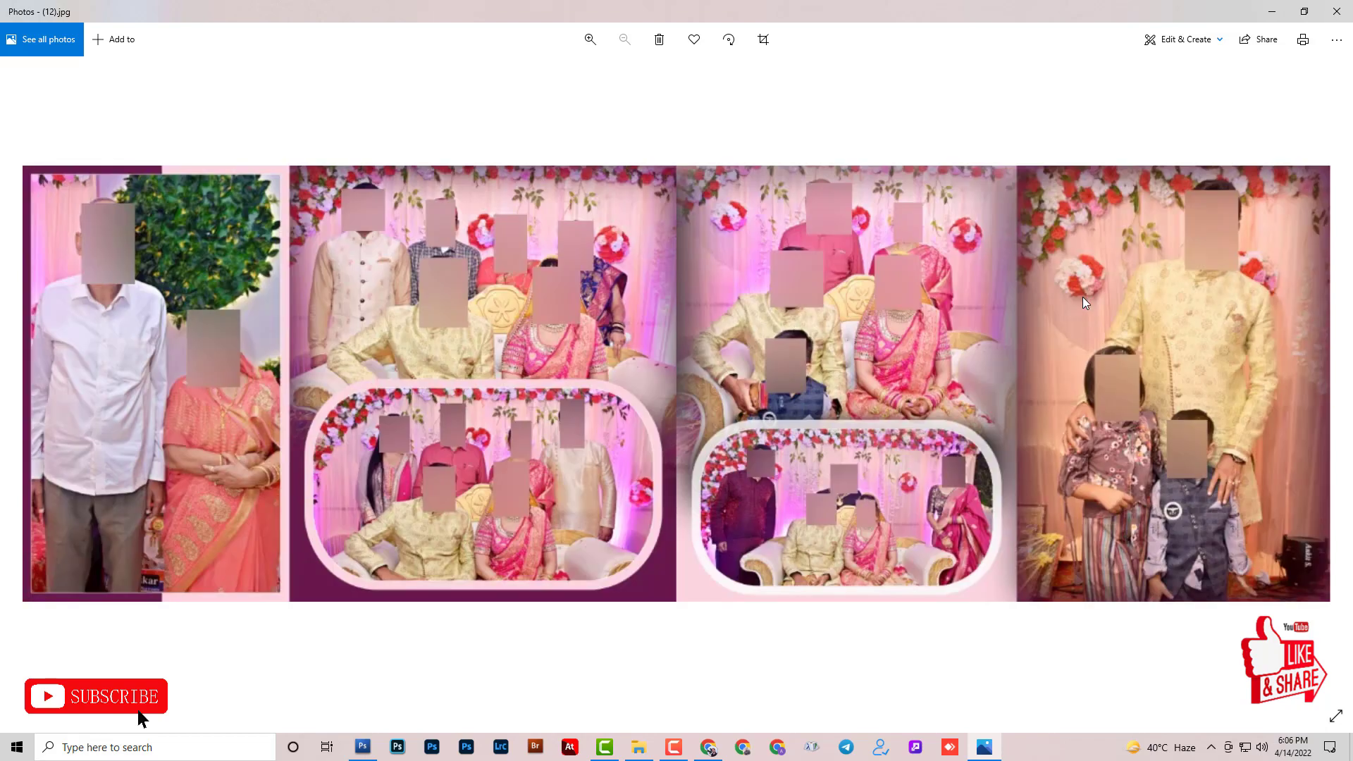
pyautogui.scroll(-1, 1083, 300)
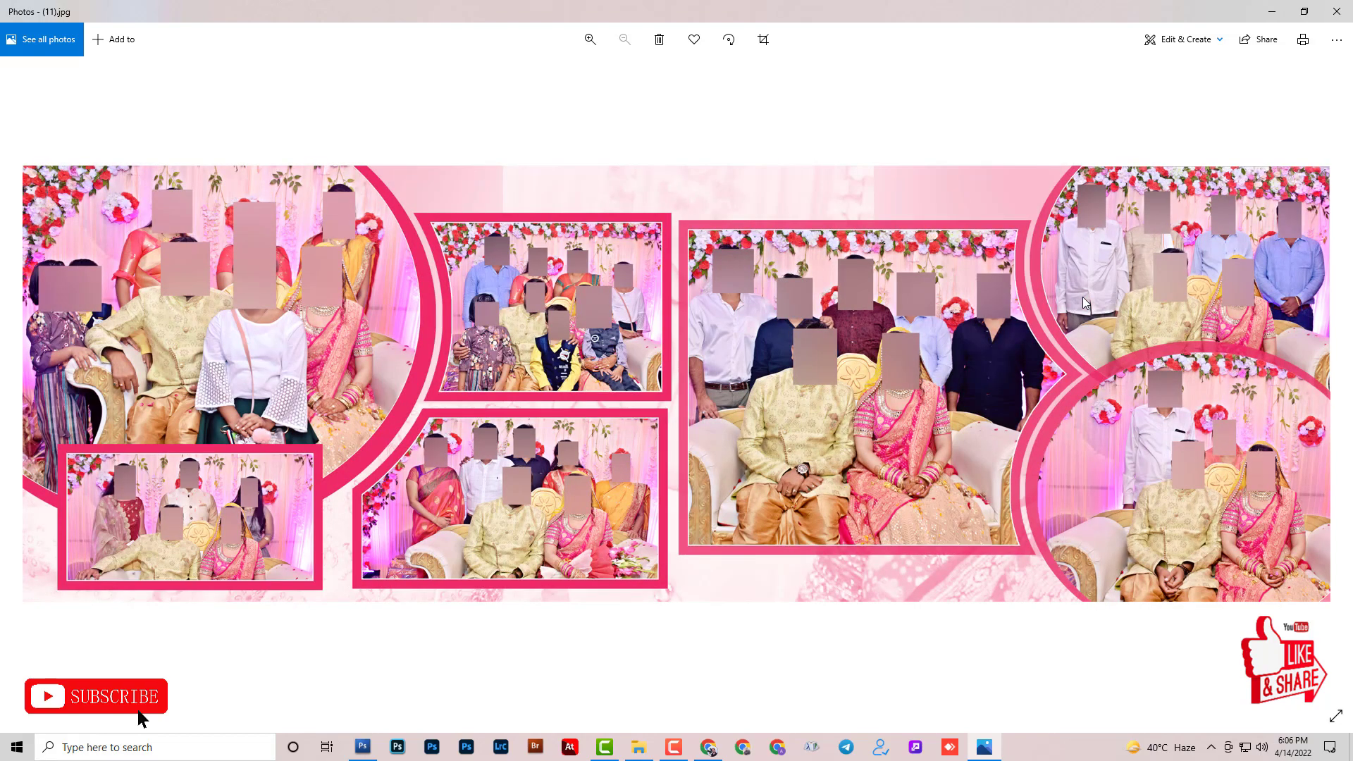
pyautogui.click(1336, 12)
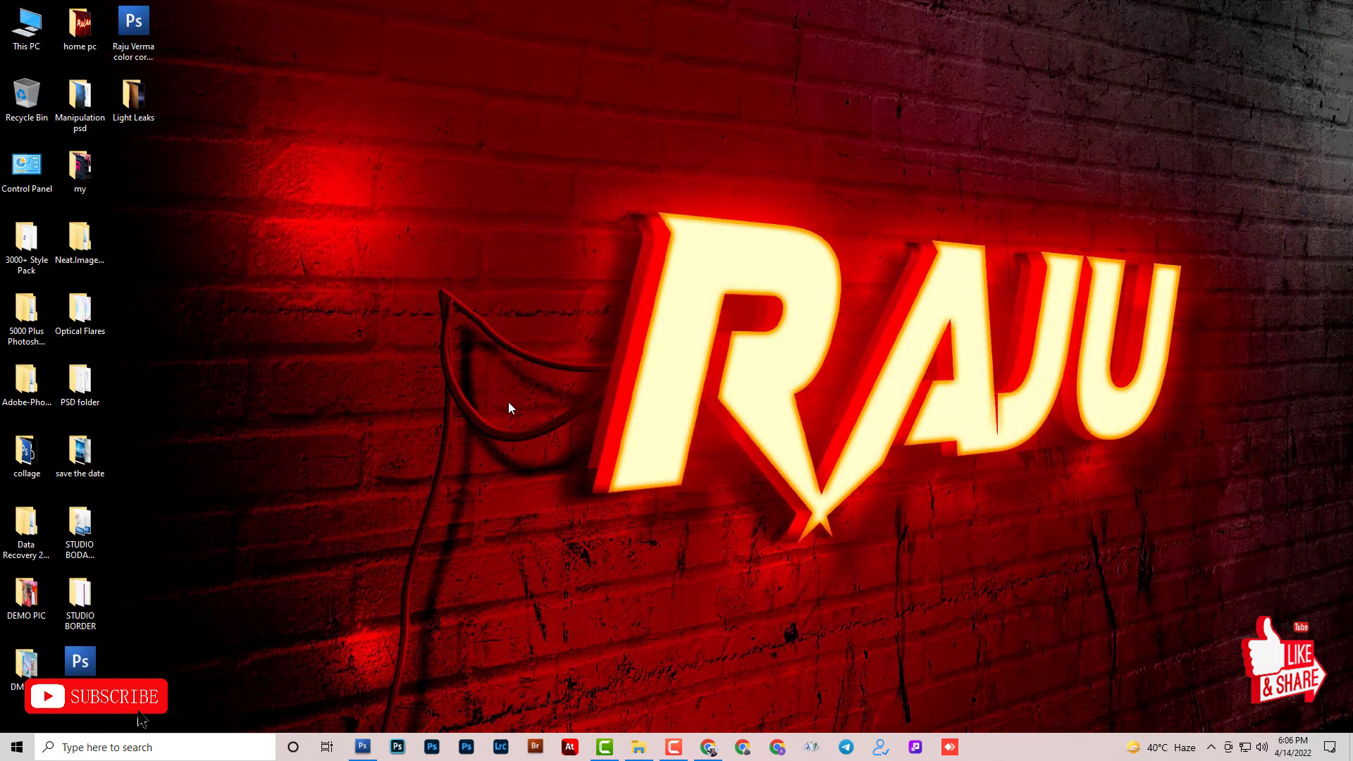
# Select the PSD files 014 to 018 in the 12x36 PSD PART-11 folder and open them in Photoshop.
pyautogui.click(638, 746)
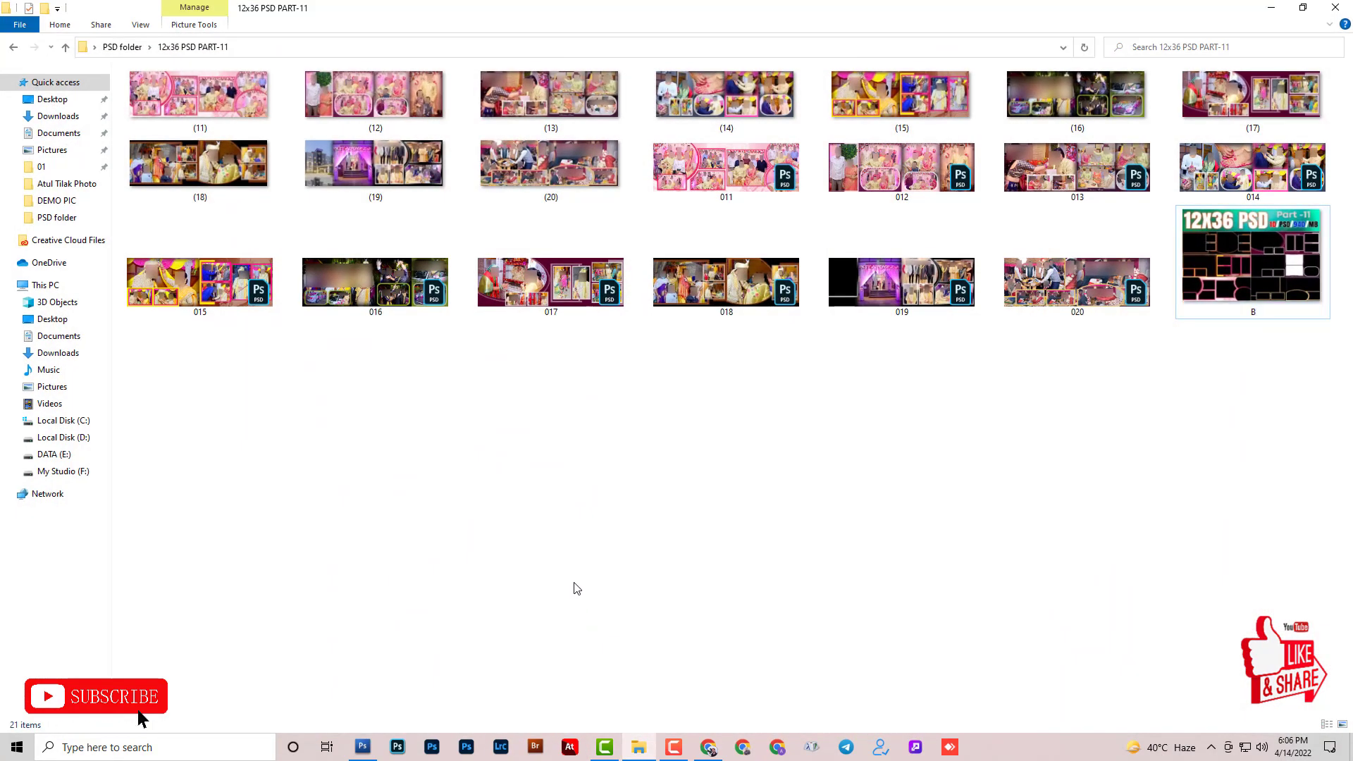
pyautogui.click(582, 281)
pyautogui.keyDown('ctrl'); pyautogui.click(757, 302); pyautogui.keyUp('ctrl')
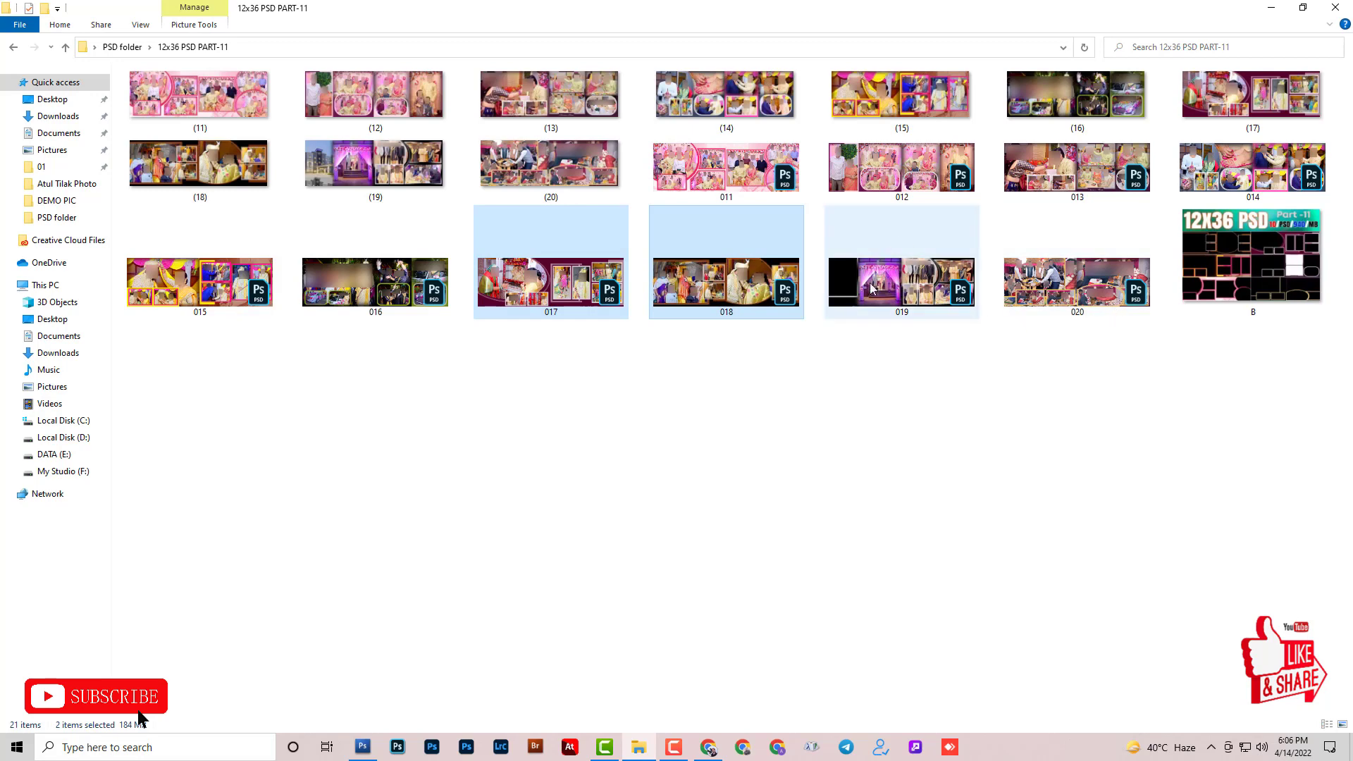
pyautogui.keyDown('ctrl'); pyautogui.click(1234, 165); pyautogui.keyUp('ctrl')
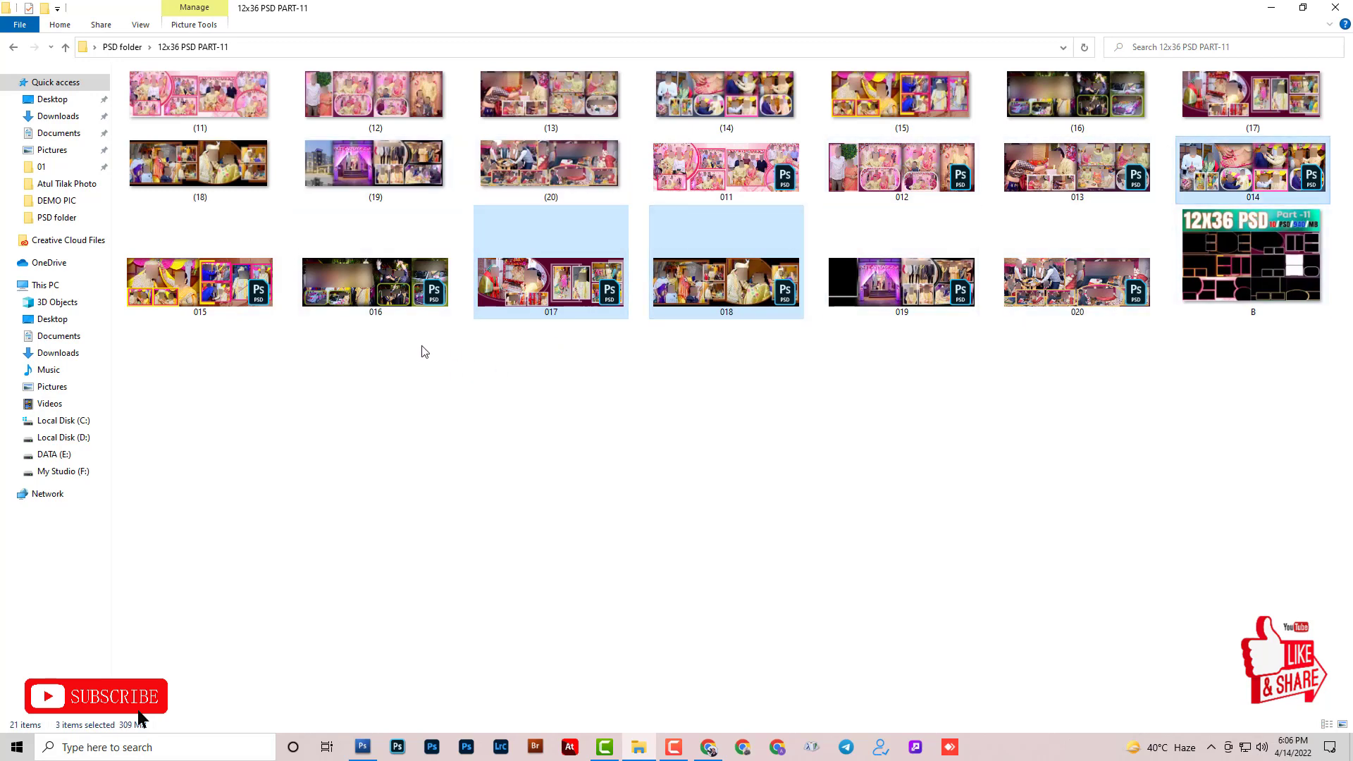
pyautogui.keyDown('ctrl'); pyautogui.click(390, 313); pyautogui.keyUp('ctrl')
pyautogui.keyDown('ctrl'); pyautogui.click(270, 304); pyautogui.keyUp('ctrl')
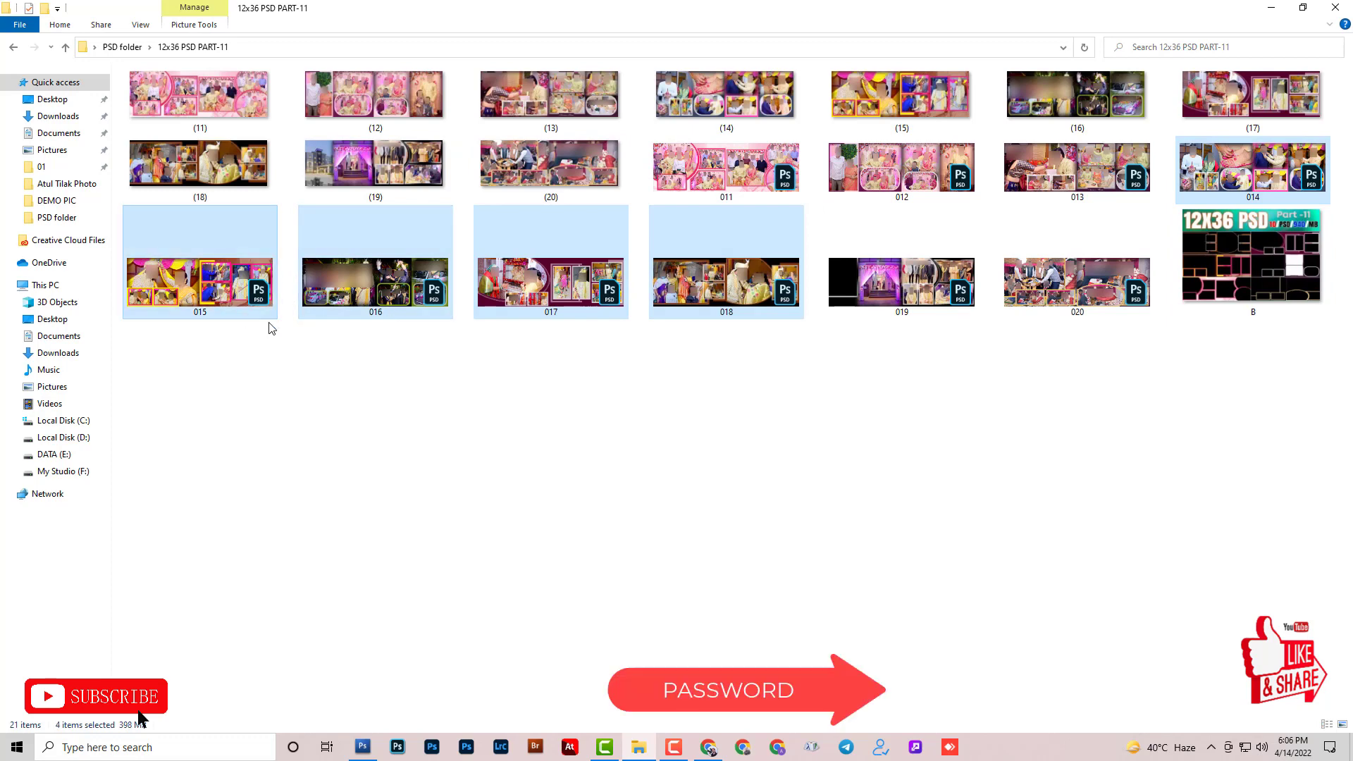
pyautogui.keyDown('ctrl'); pyautogui.click(376, 315); pyautogui.keyUp('ctrl')
pyautogui.moveTo(373, 395); pyautogui.dragTo(535, 374)
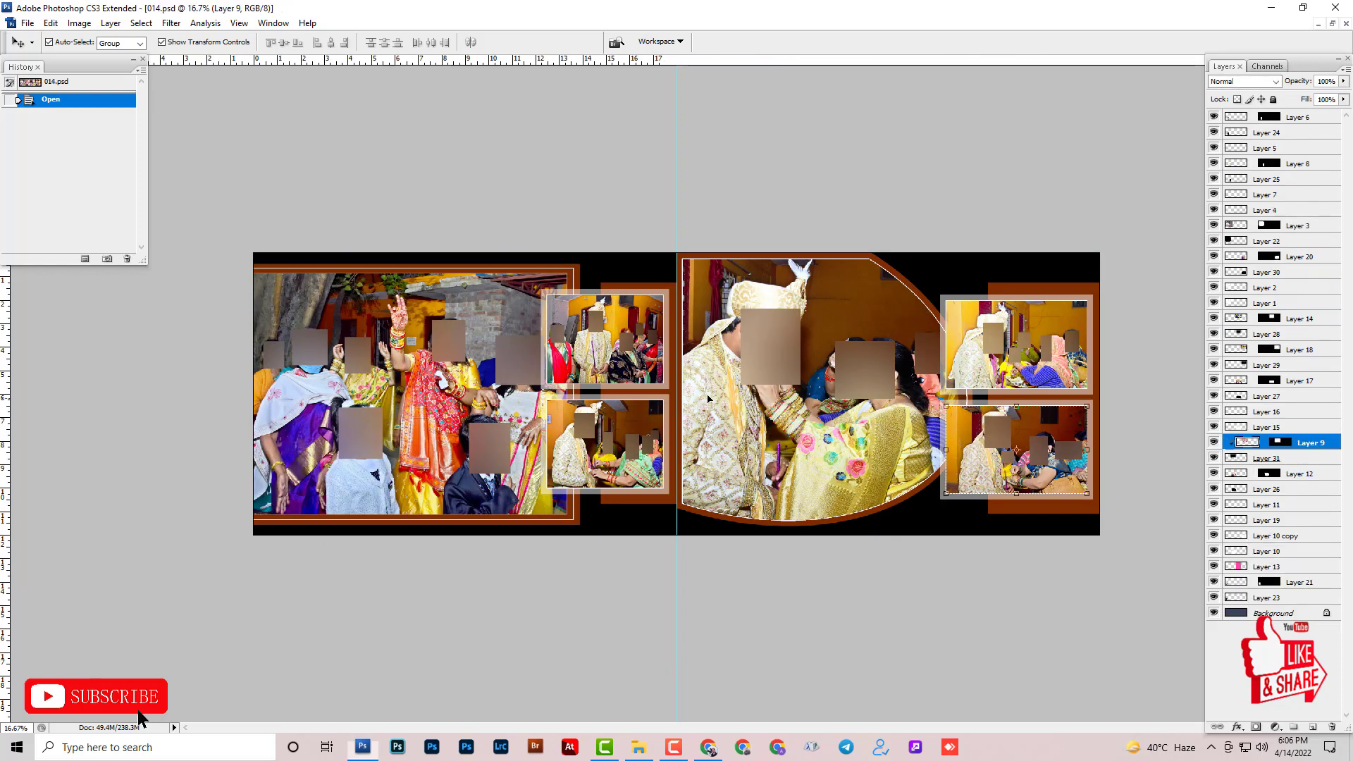
# Delete the feet photo and the large circle photo from the left page of 014.psd.
pyautogui.click(575, 327)
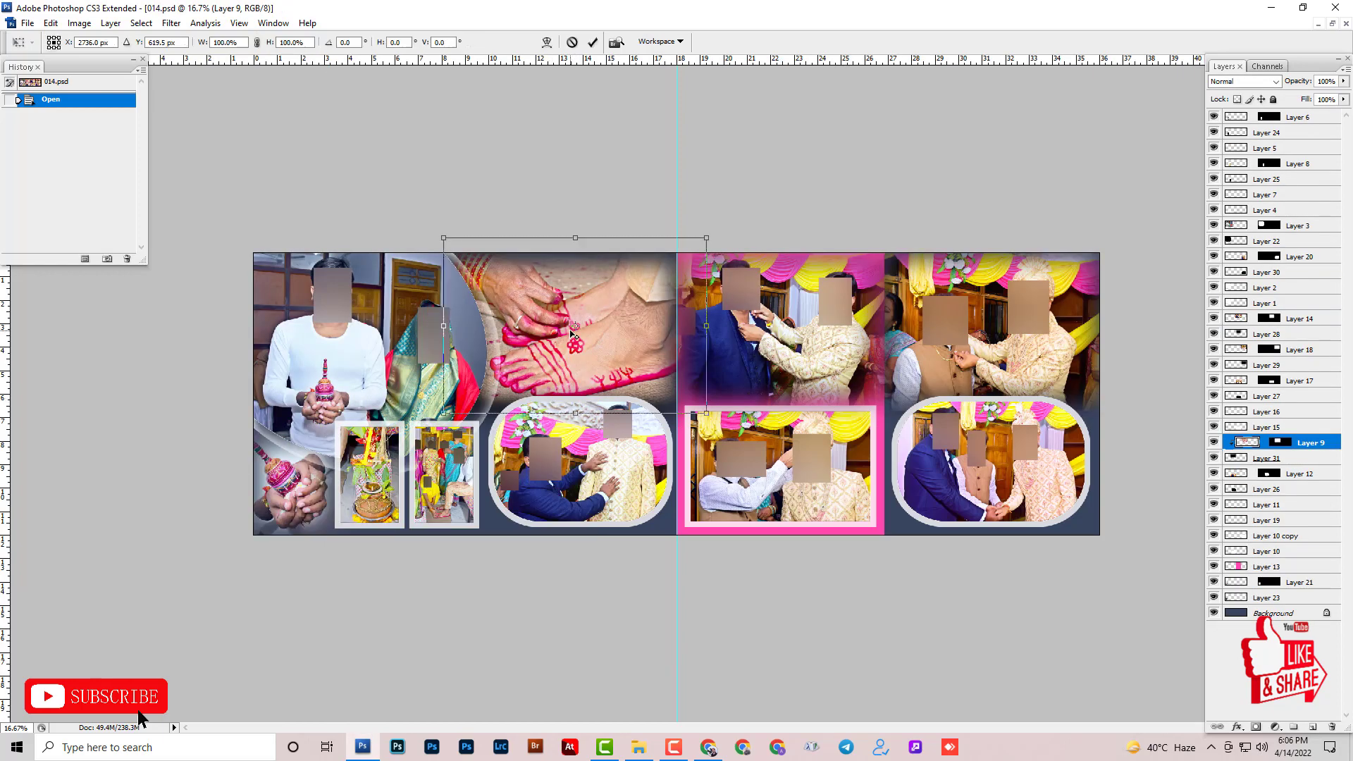
pyautogui.press('Escape')
pyautogui.press('Delete')
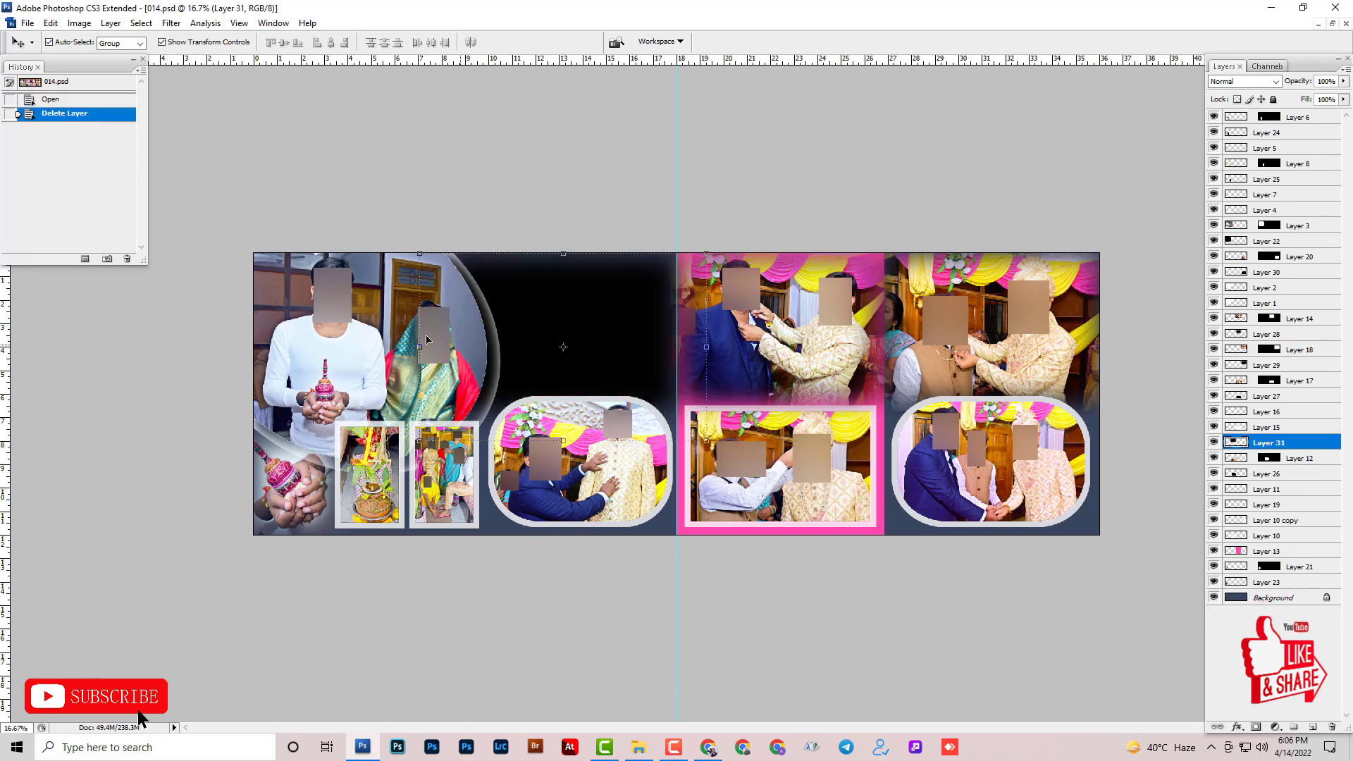
pyautogui.click(346, 307)
pyautogui.press('Delete')
# Delete the photos in the two small portrait frames and the hands photo in the sheet's lower-left corner.
pyautogui.click(359, 481)
pyautogui.press('Delete')
pyautogui.click(443, 475)
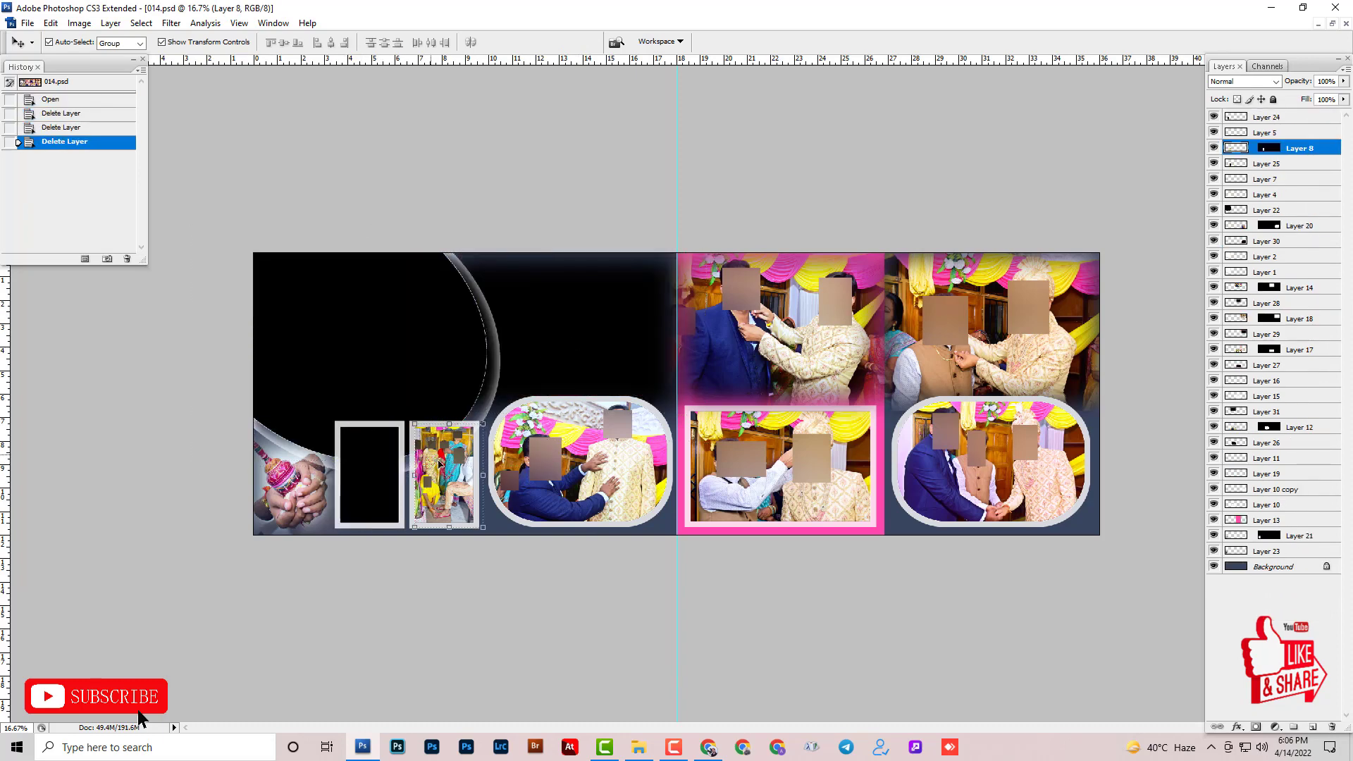
pyautogui.press('Delete')
pyautogui.click(280, 485)
pyautogui.press('Delete')
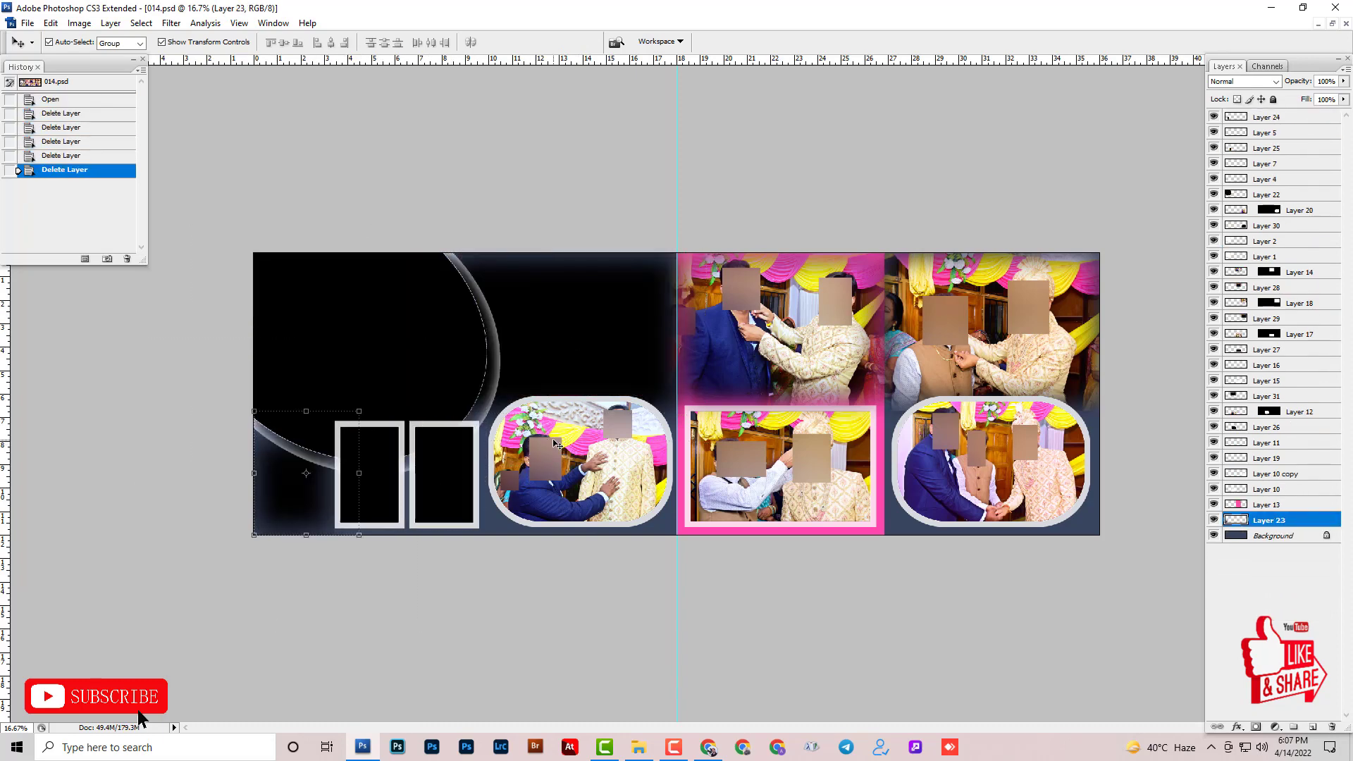
# Delete the photo in the left page's rounded frame and both photos in the pink panel.
pyautogui.click(528, 459)
pyautogui.press('Delete')
pyautogui.click(821, 317)
pyautogui.press('Delete')
pyautogui.click(769, 473)
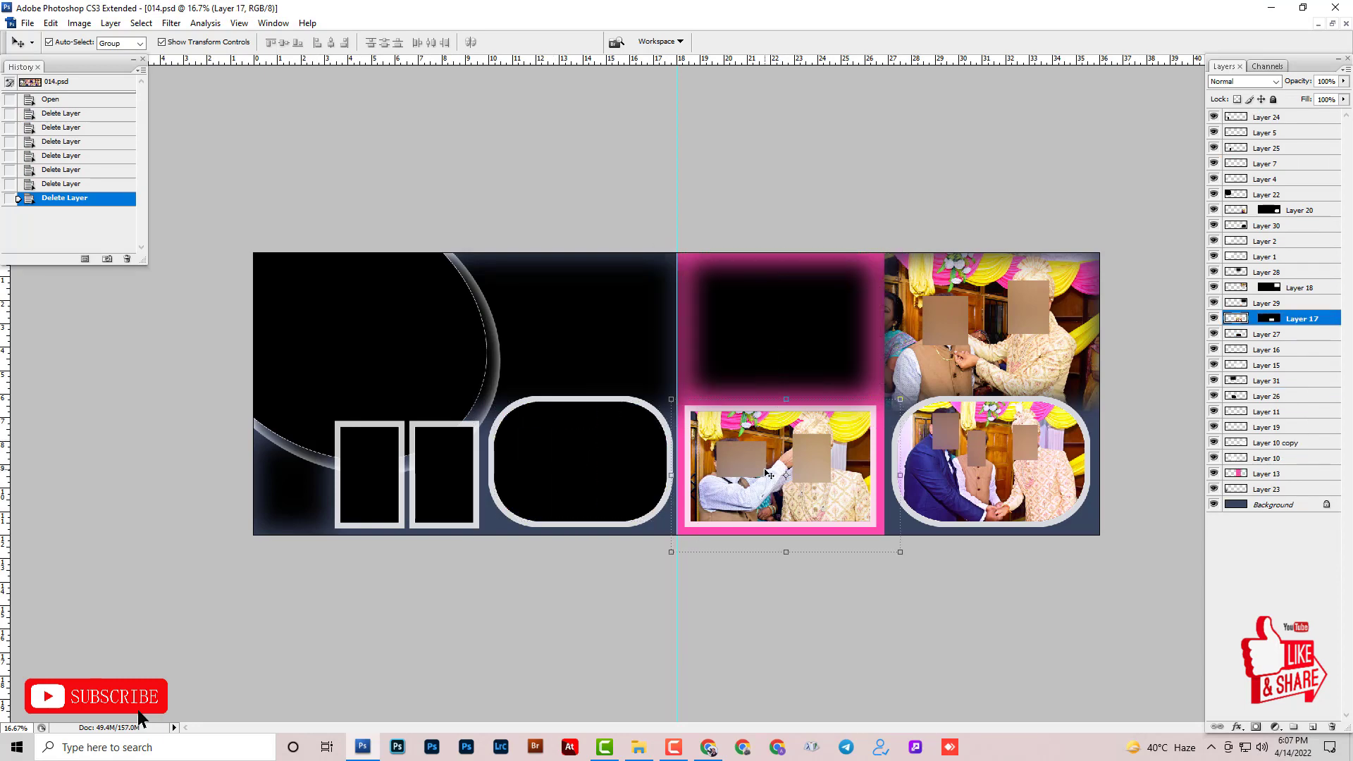
pyautogui.press('Delete')
# Delete the two remaining photos beside the pink panel, above and inside the rounded frame.
pyautogui.click(982, 317)
pyautogui.press('Delete')
pyautogui.click(993, 463)
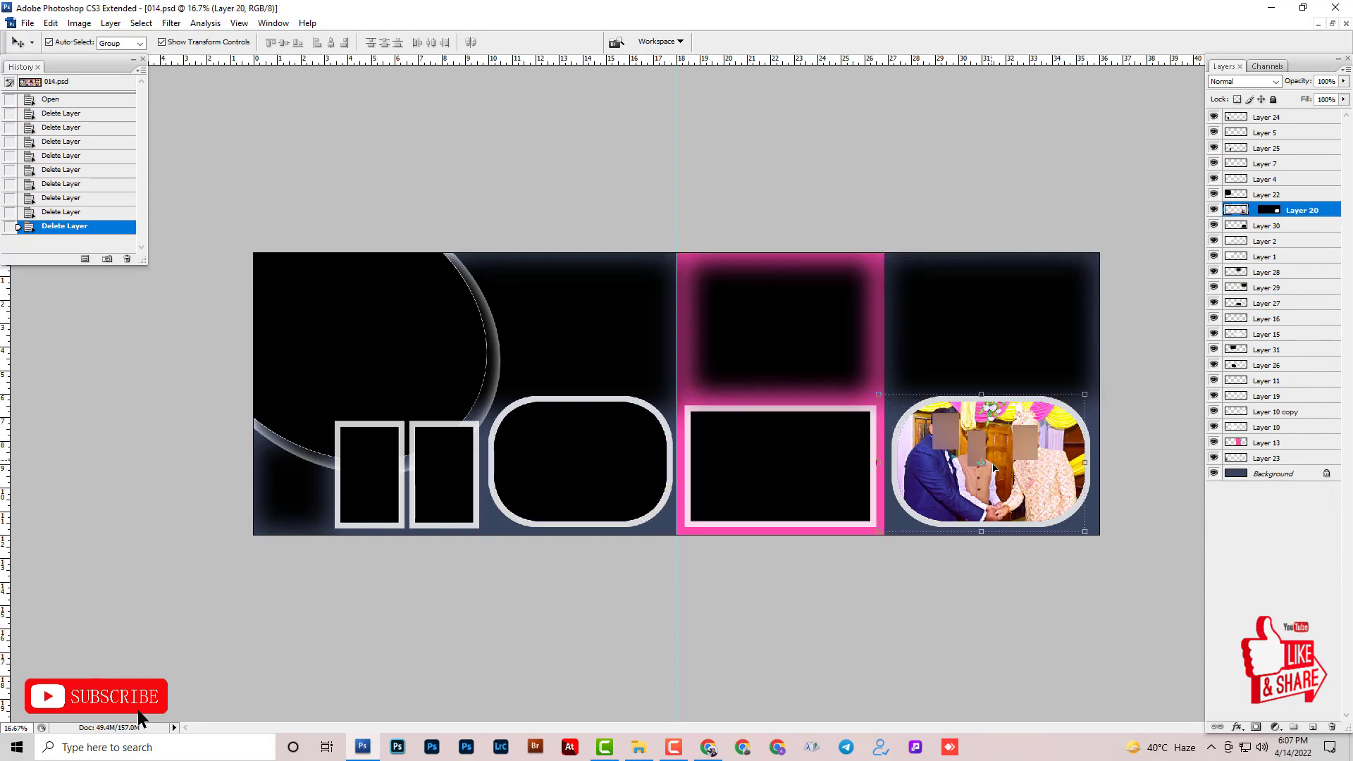
pyautogui.press('Delete')
# Try moving the right rounded frame's black placeholder aside, undo the move, and leave only Layer 30 selected.
pyautogui.moveTo(974, 448); pyautogui.dragTo(1060, 459)
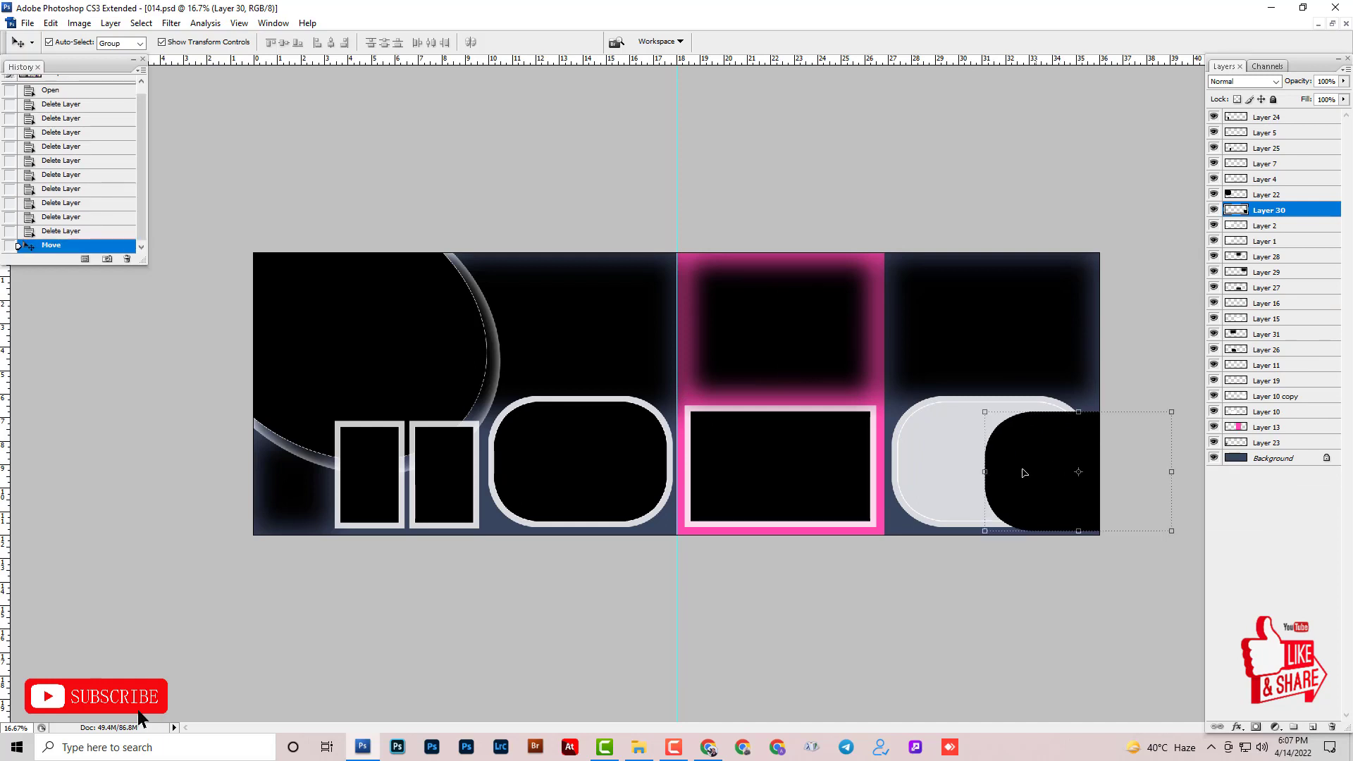
pyautogui.hotkey('ctrl', 'z')
pyautogui.keyDown('shift'); pyautogui.click(1250, 226); pyautogui.keyUp('shift')
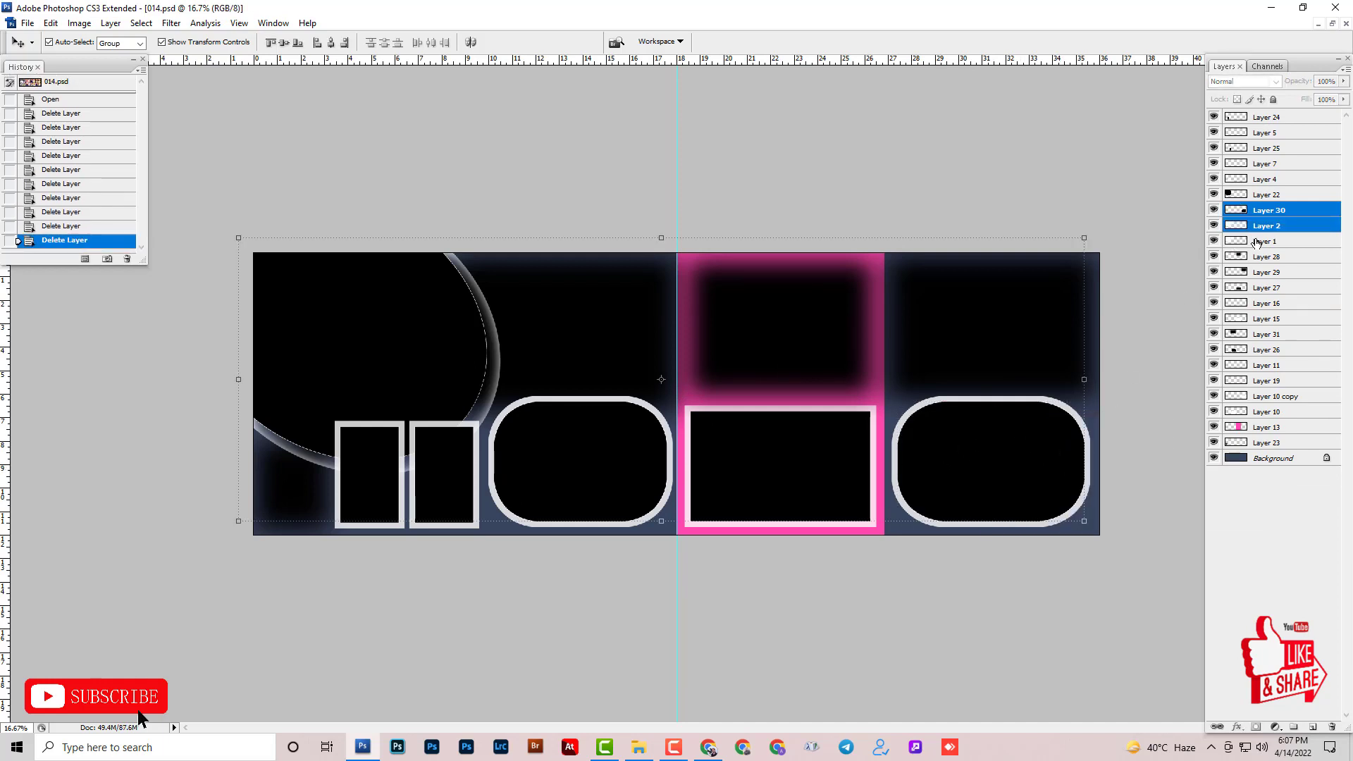
pyautogui.keyDown('shift'); pyautogui.click(1256, 241); pyautogui.keyUp('shift')
pyautogui.keyDown('ctrl'); pyautogui.click(1266, 243); pyautogui.keyUp('ctrl')
pyautogui.keyDown('ctrl'); pyautogui.click(1263, 228); pyautogui.keyUp('ctrl')
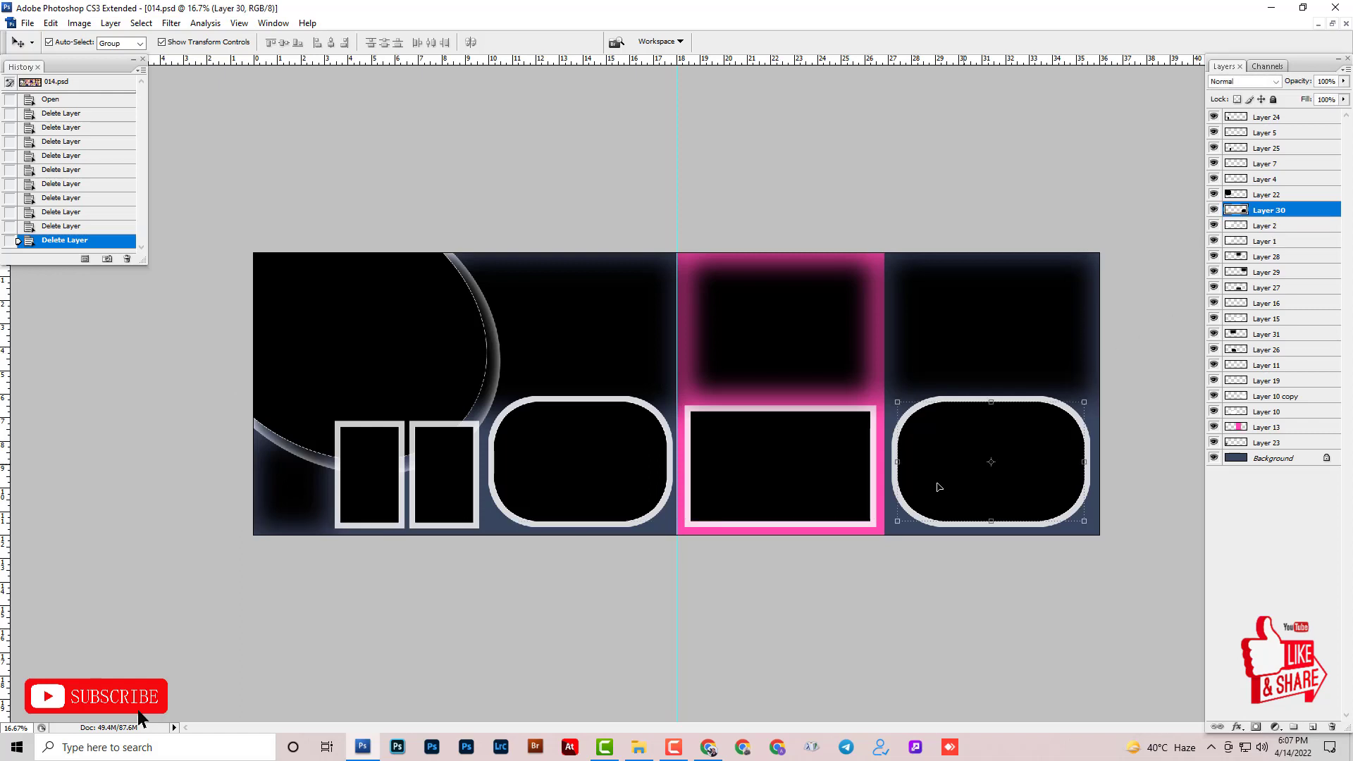
# Hide Layer 30, Layer 10 copy and Layer 19, which make up the right page's rounded frame.
pyautogui.click(1213, 210)
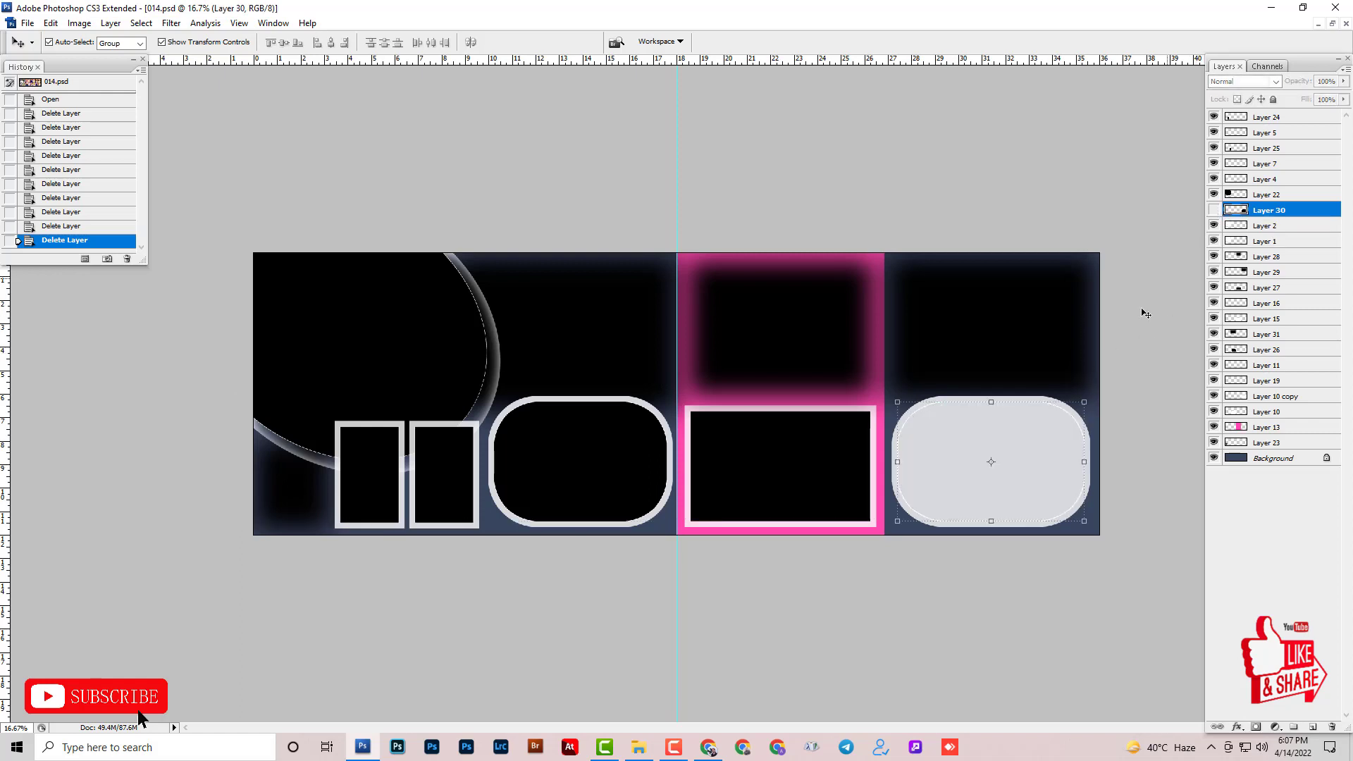
pyautogui.click(1241, 395)
pyautogui.click(1213, 396)
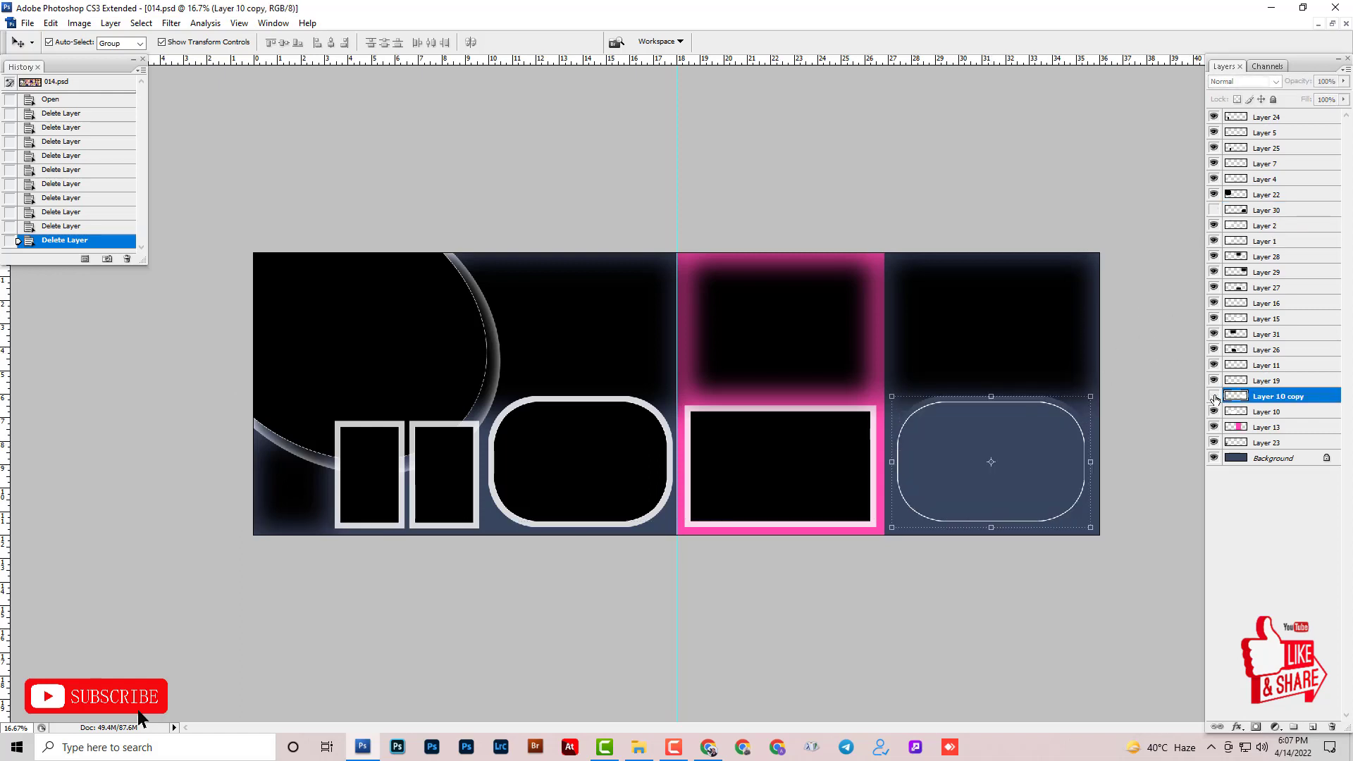
pyautogui.click(1035, 445)
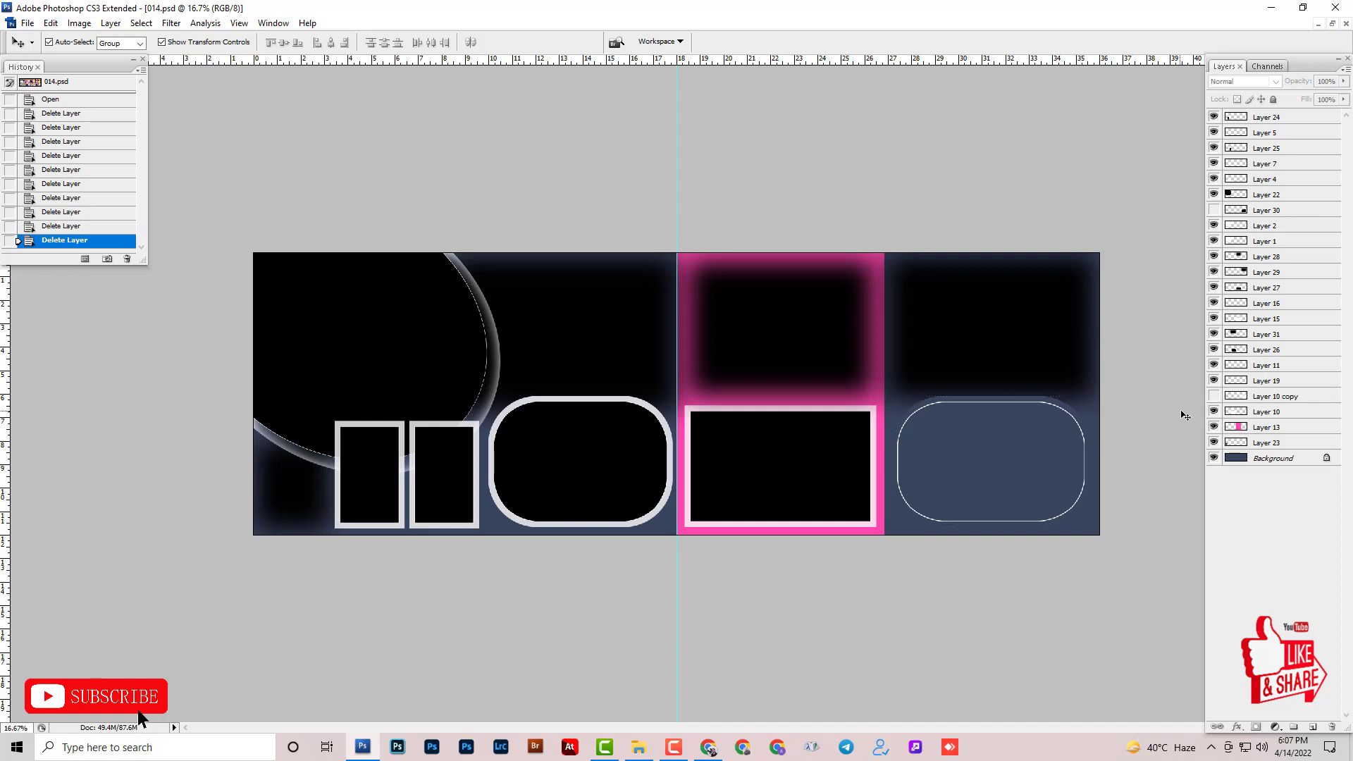
pyautogui.click(1070, 416)
pyautogui.click(1214, 381)
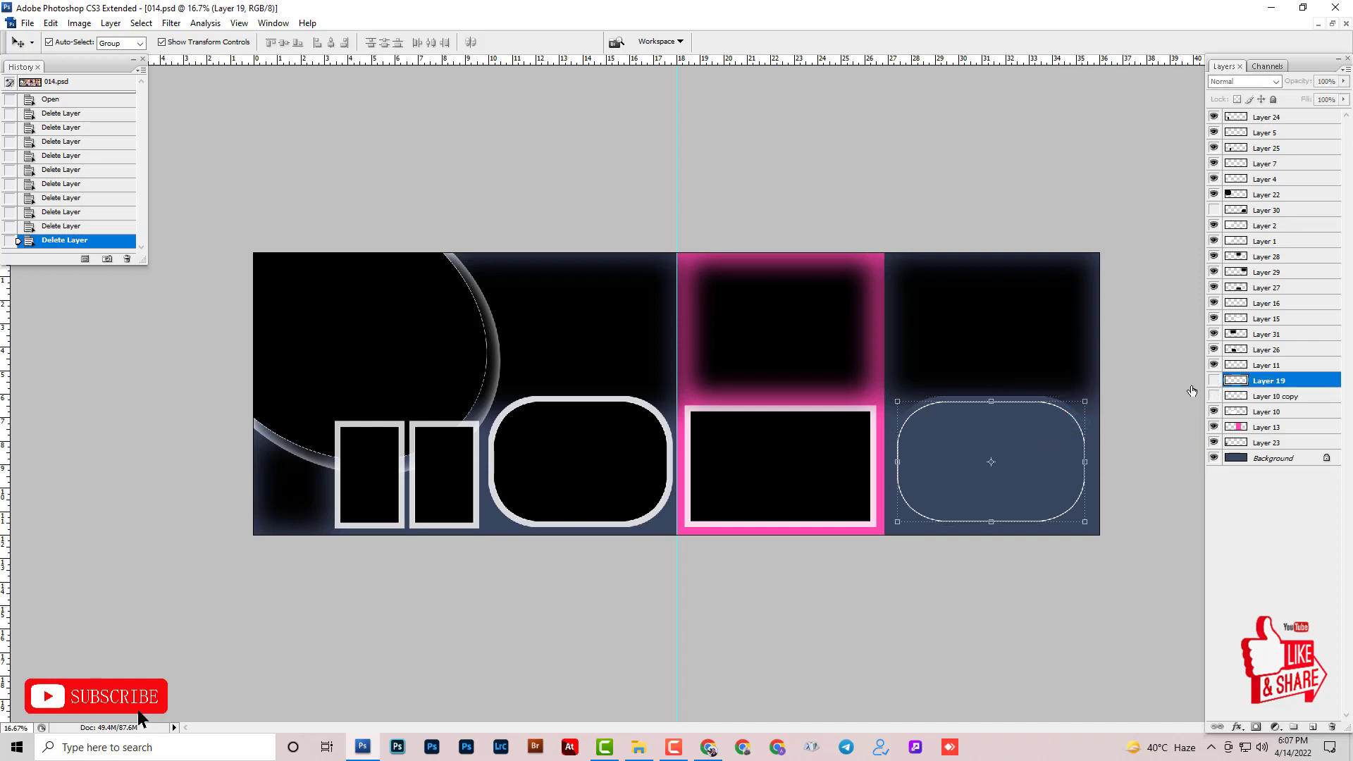
# Select the Background layer, hide it briefly and show it again.
pyautogui.rightClick(1006, 412)
pyautogui.click(1027, 420)
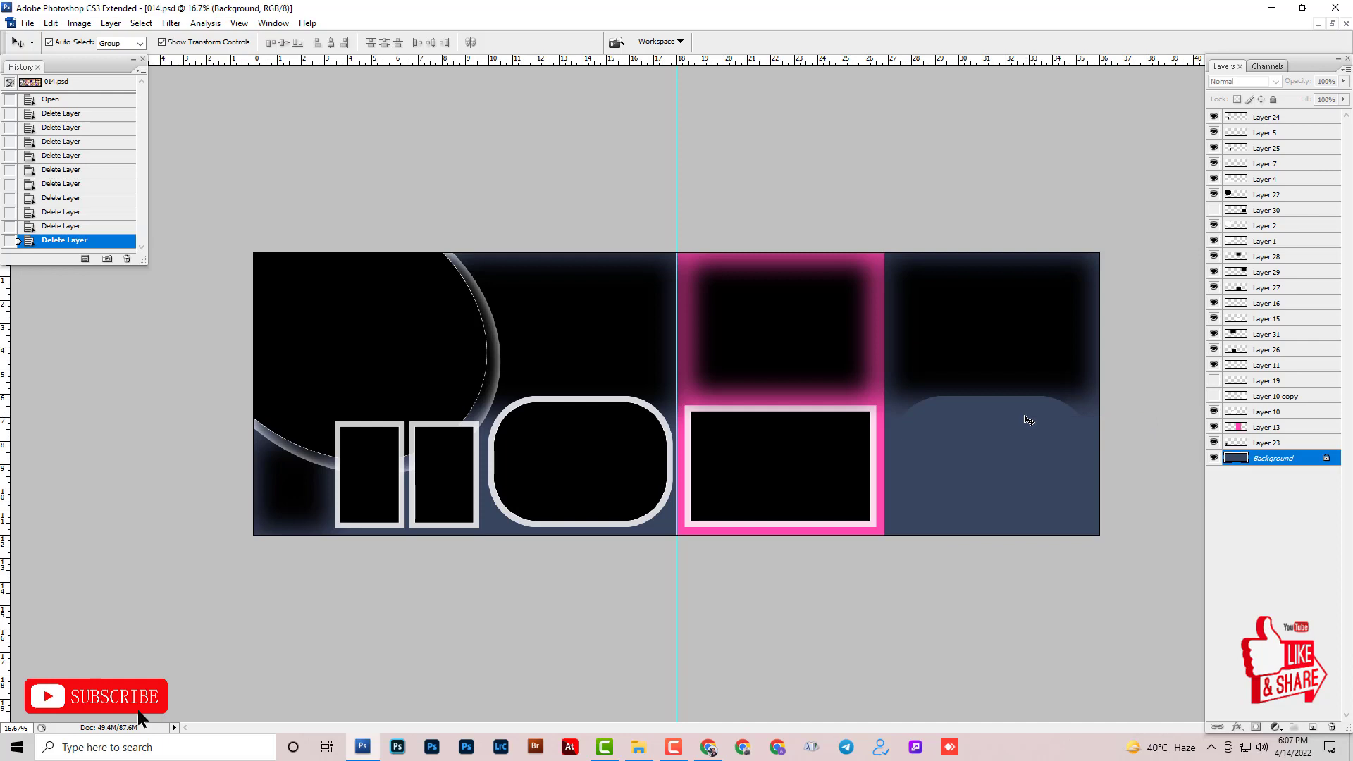
pyautogui.click(1213, 458)
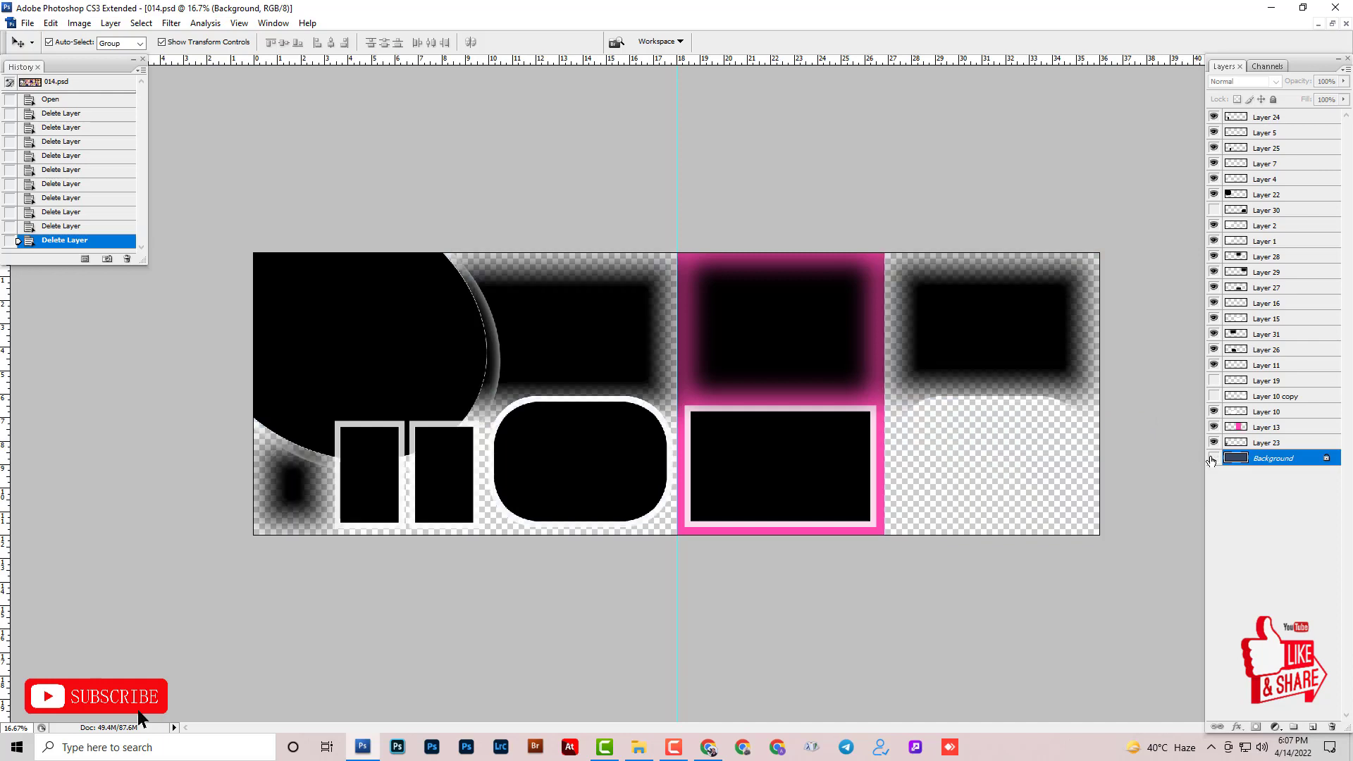
pyautogui.click(1212, 459)
# Show Layer 19, Layer 10 copy and Layer 30 again, and select the large circle placeholder on Layer 22.
pyautogui.click(1213, 381)
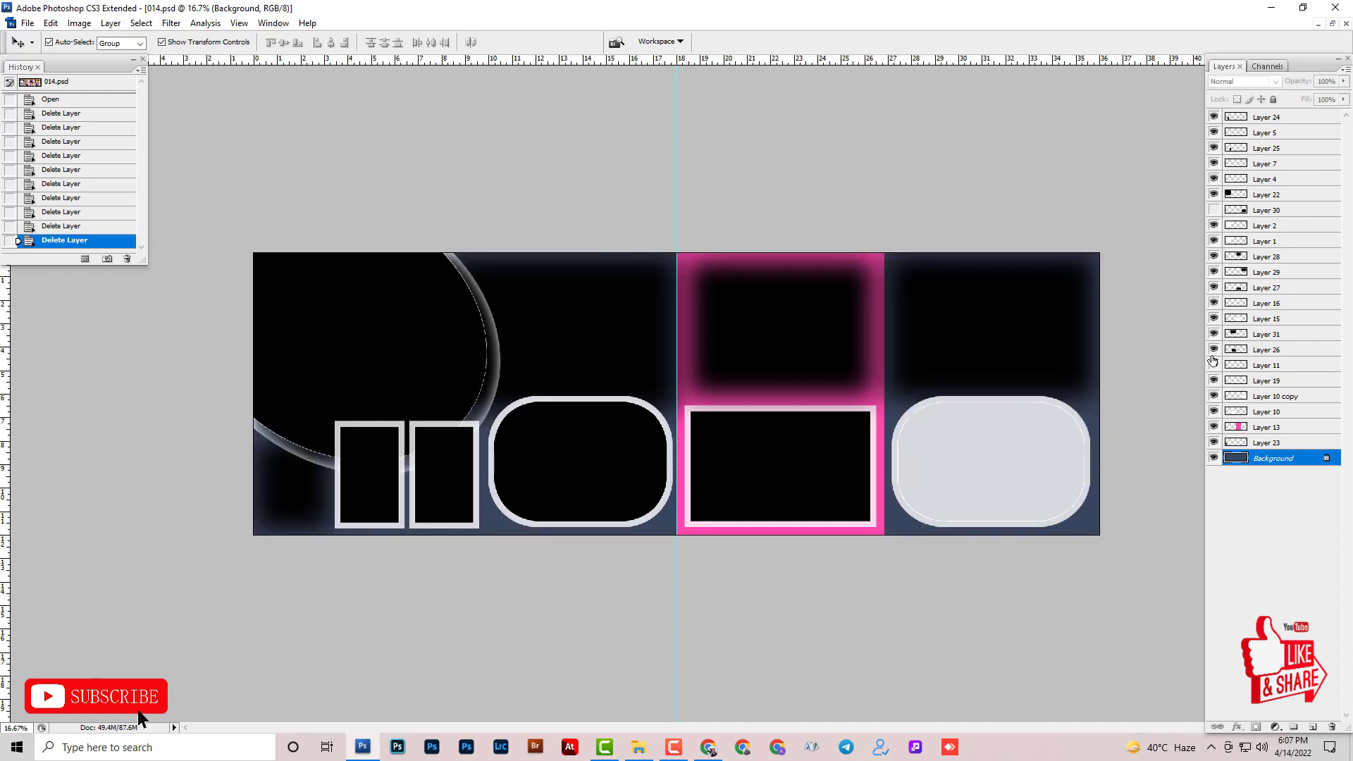
pyautogui.click(1213, 210)
pyautogui.click(435, 157)
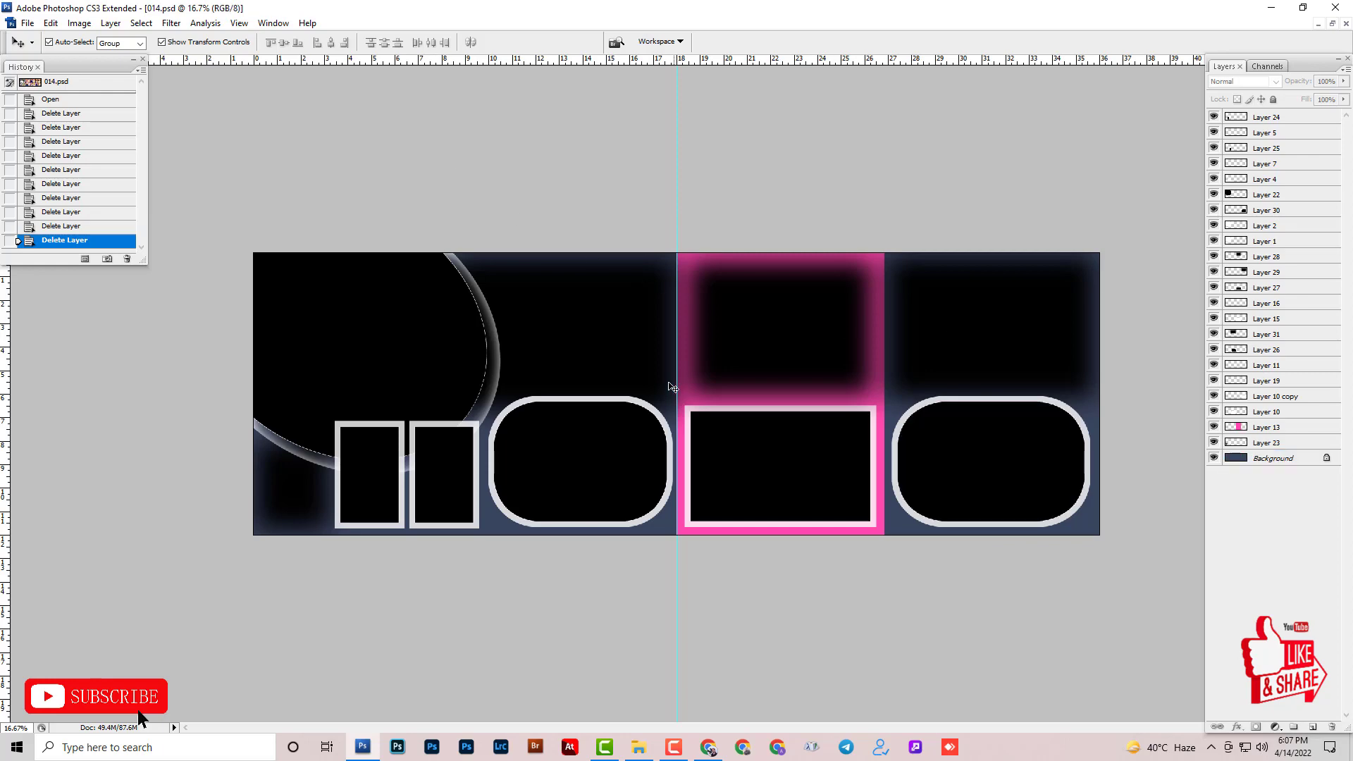
pyautogui.rightClick(425, 298)
pyautogui.click(458, 308)
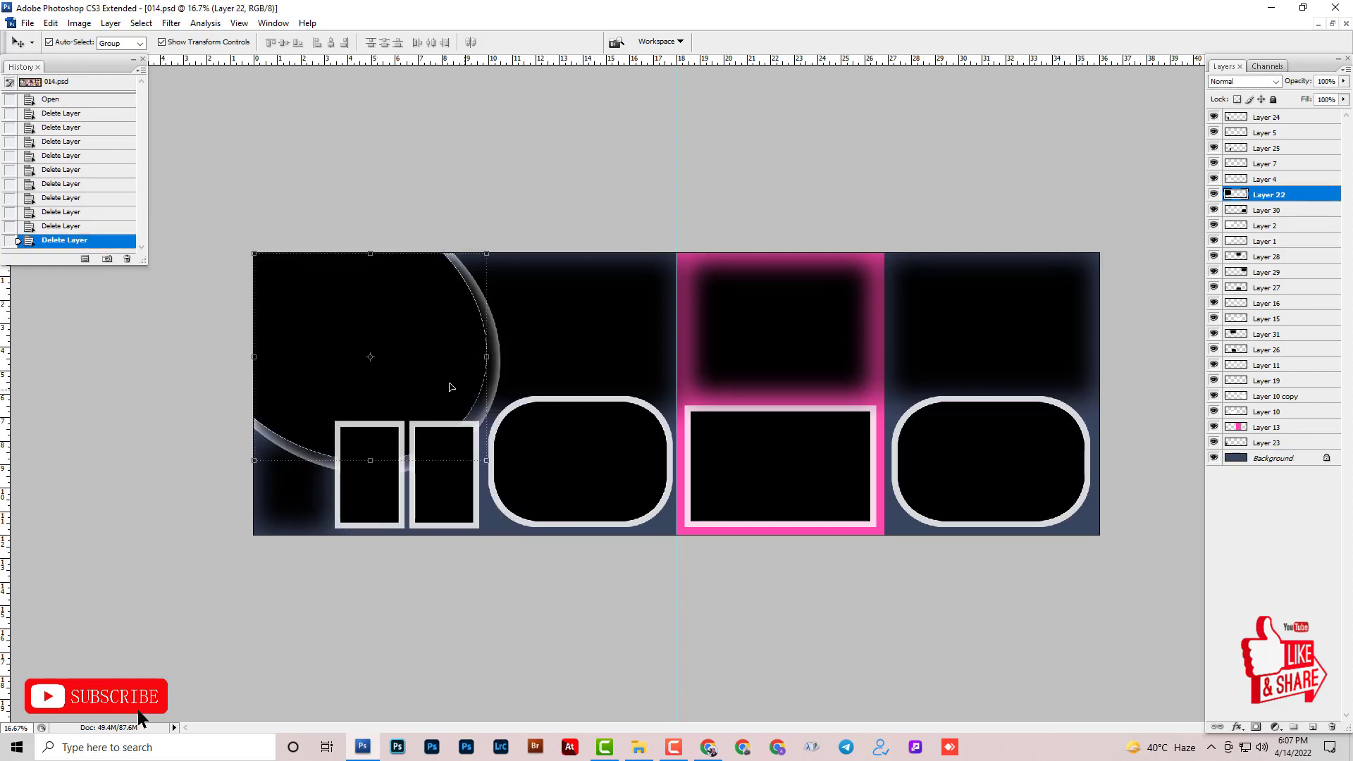
# Switch to 015.psd and delete the large left-page photo and the two small photos in its pink frames.
pyautogui.hotkey('ctrl', 'Tab')
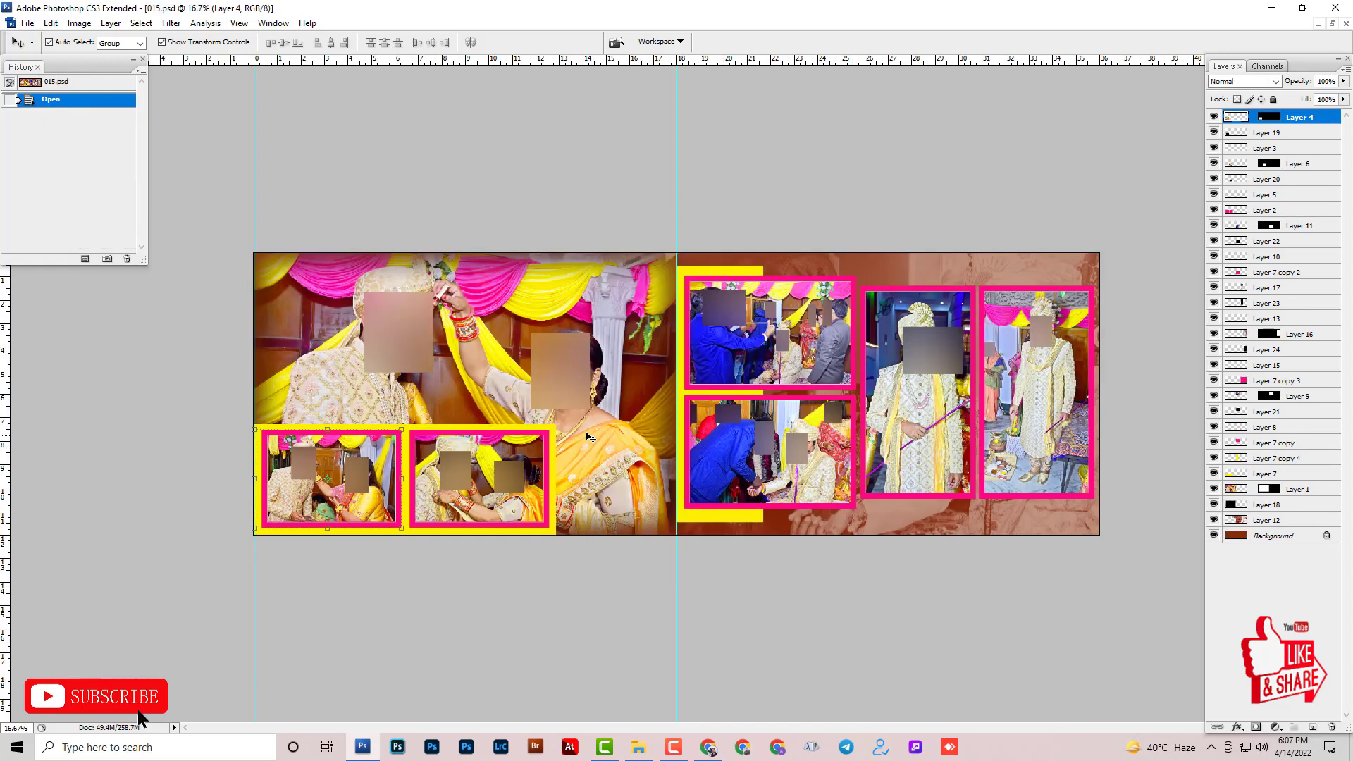
pyautogui.press('Delete')
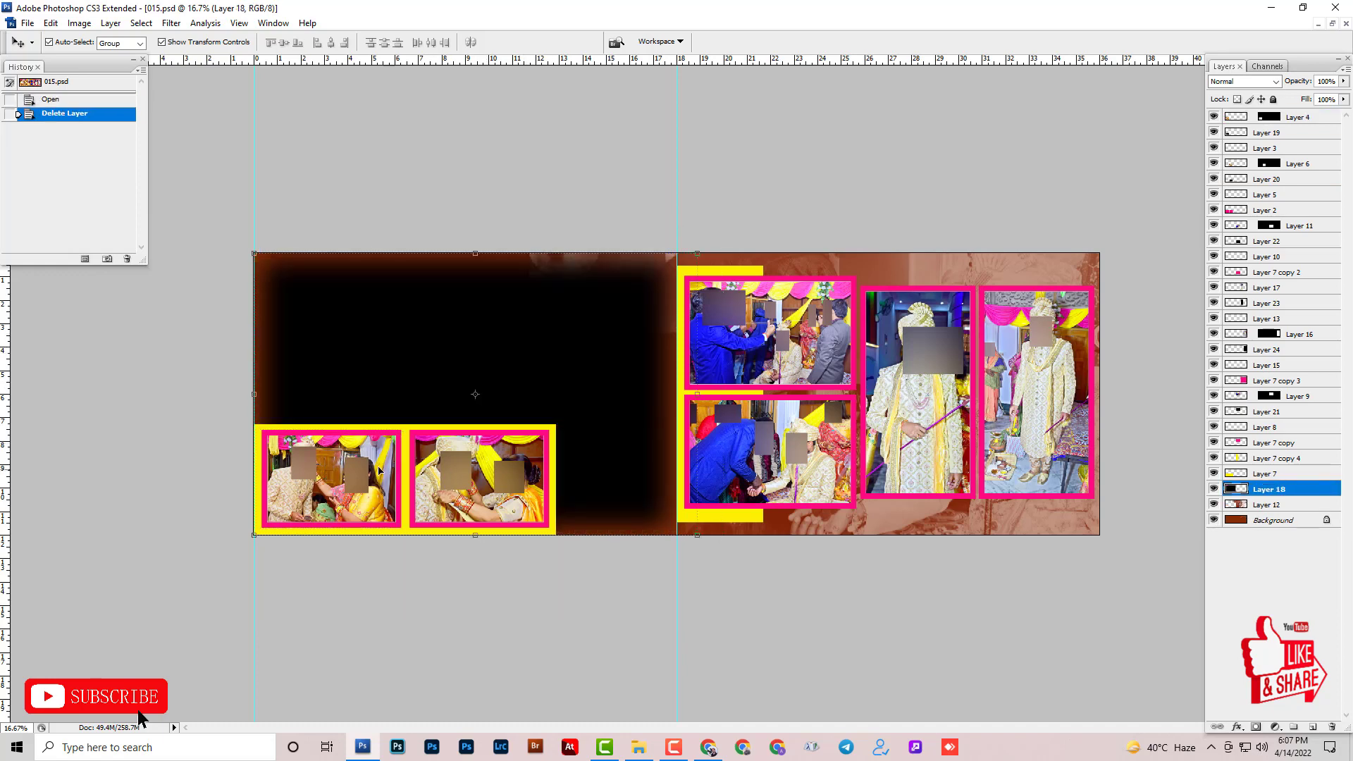
pyautogui.rightClick(356, 467)
pyautogui.click(380, 473)
pyautogui.press('Delete')
pyautogui.rightClick(465, 459)
pyautogui.click(486, 467)
pyautogui.press('Delete')
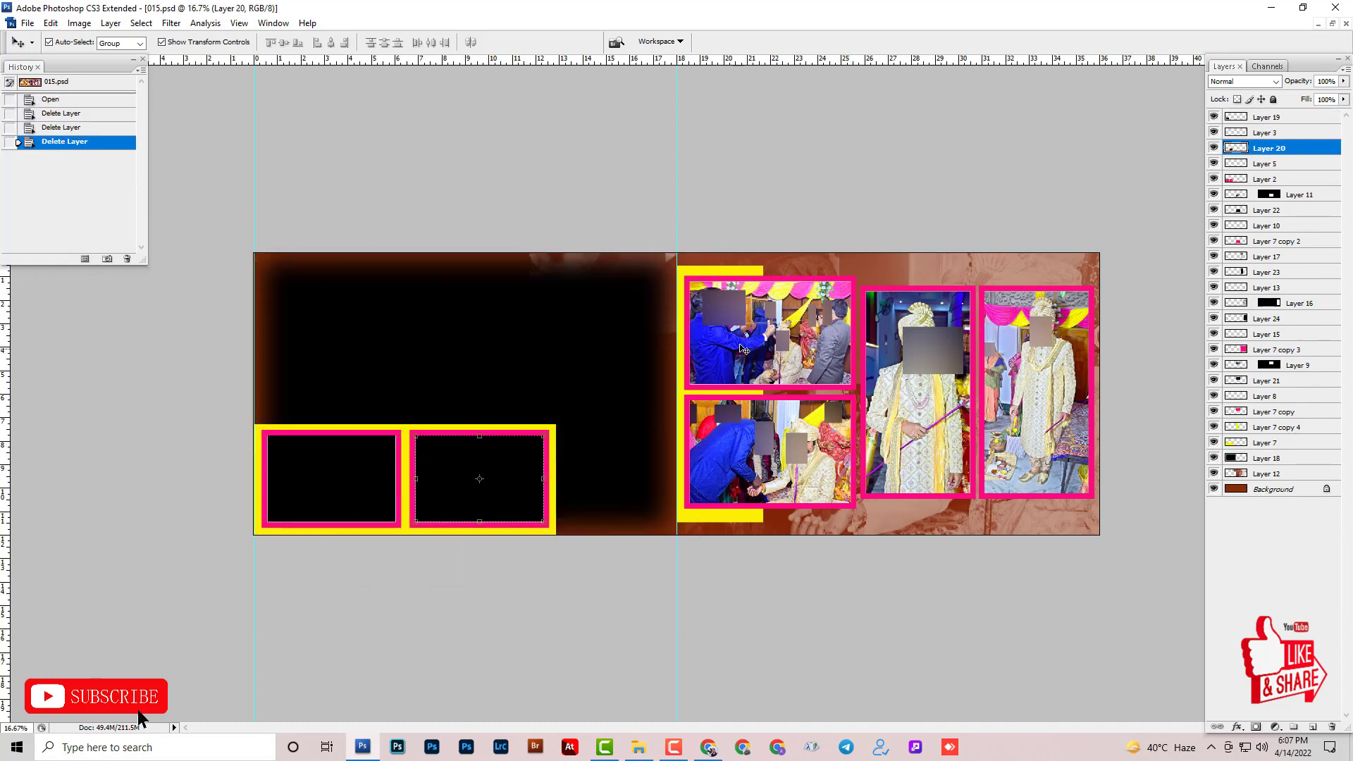
# Delete the two stacked landscape photos on the right page, keeping their black placeholders.
pyautogui.rightClick(744, 326)
pyautogui.click(778, 334)
pyautogui.press('Delete')
pyautogui.rightClick(751, 425)
pyautogui.click(772, 434)
pyautogui.press('Delete')
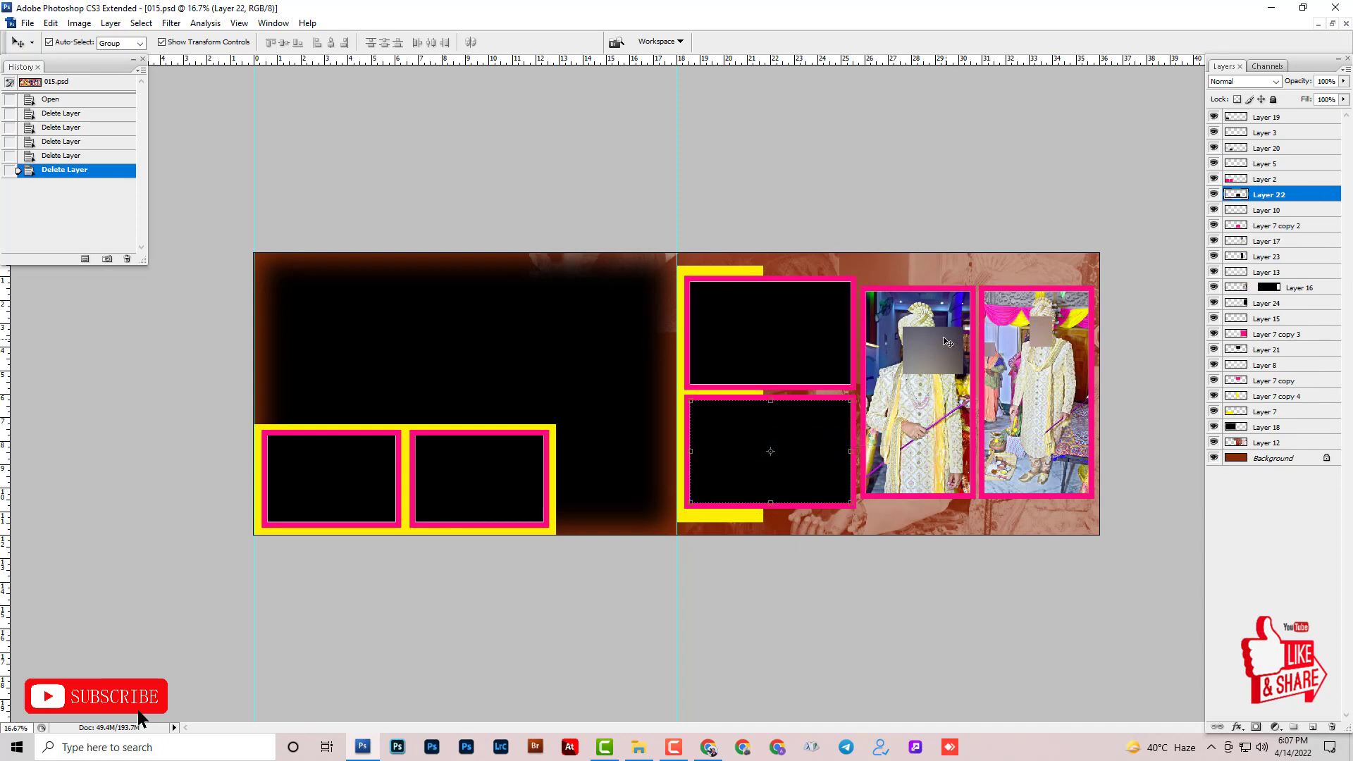
# Delete the two portrait photos on the right page, leaving the Layer 23 and Layer 24 placeholders.
pyautogui.rightClick(944, 337)
pyautogui.click(960, 352)
pyautogui.press('Delete')
pyautogui.rightClick(1014, 339)
pyautogui.click(1033, 348)
pyautogui.press('Delete')
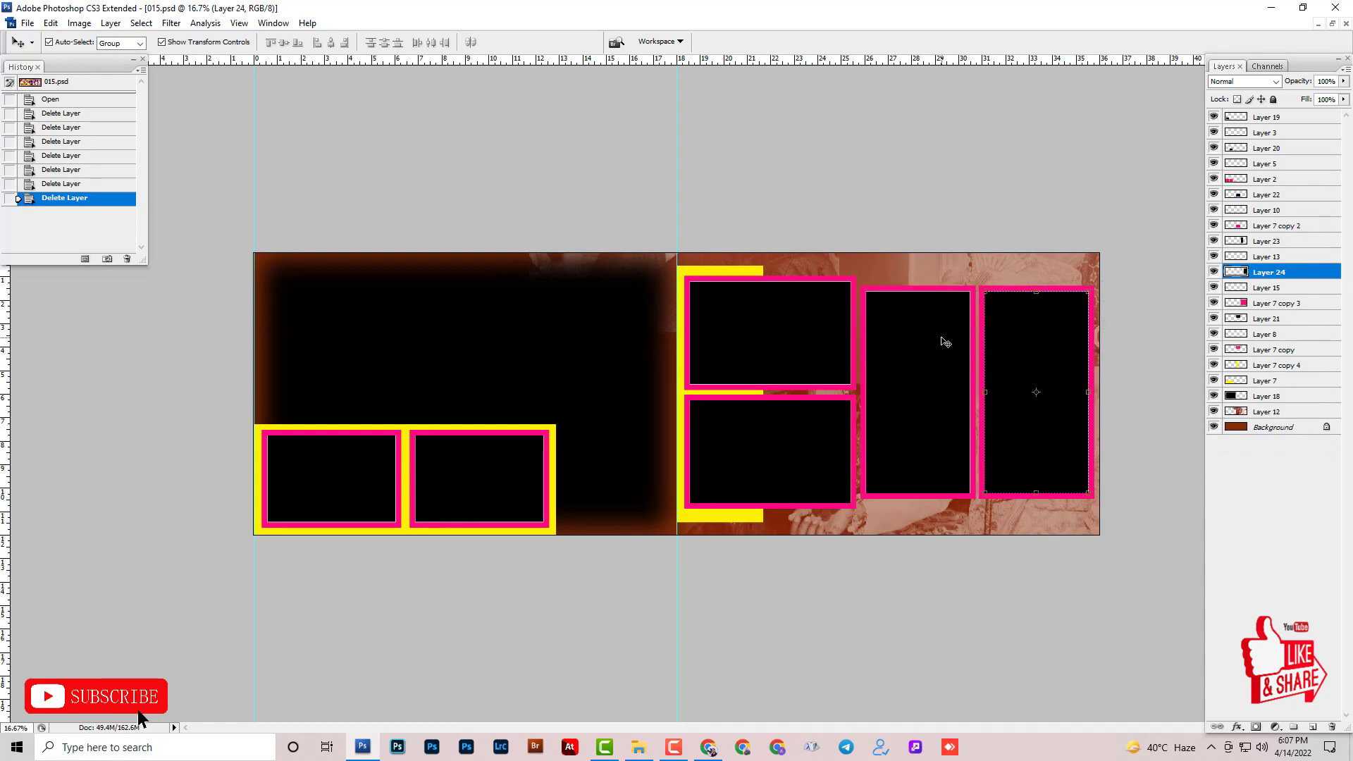
# Try moving the right page's black placeholders out of their pink frames, undoing each move.
pyautogui.moveTo(945, 341); pyautogui.dragTo(944, 434)
pyautogui.hotkey('ctrl', 'z')
pyautogui.moveTo(1049, 369); pyautogui.dragTo(1033, 487)
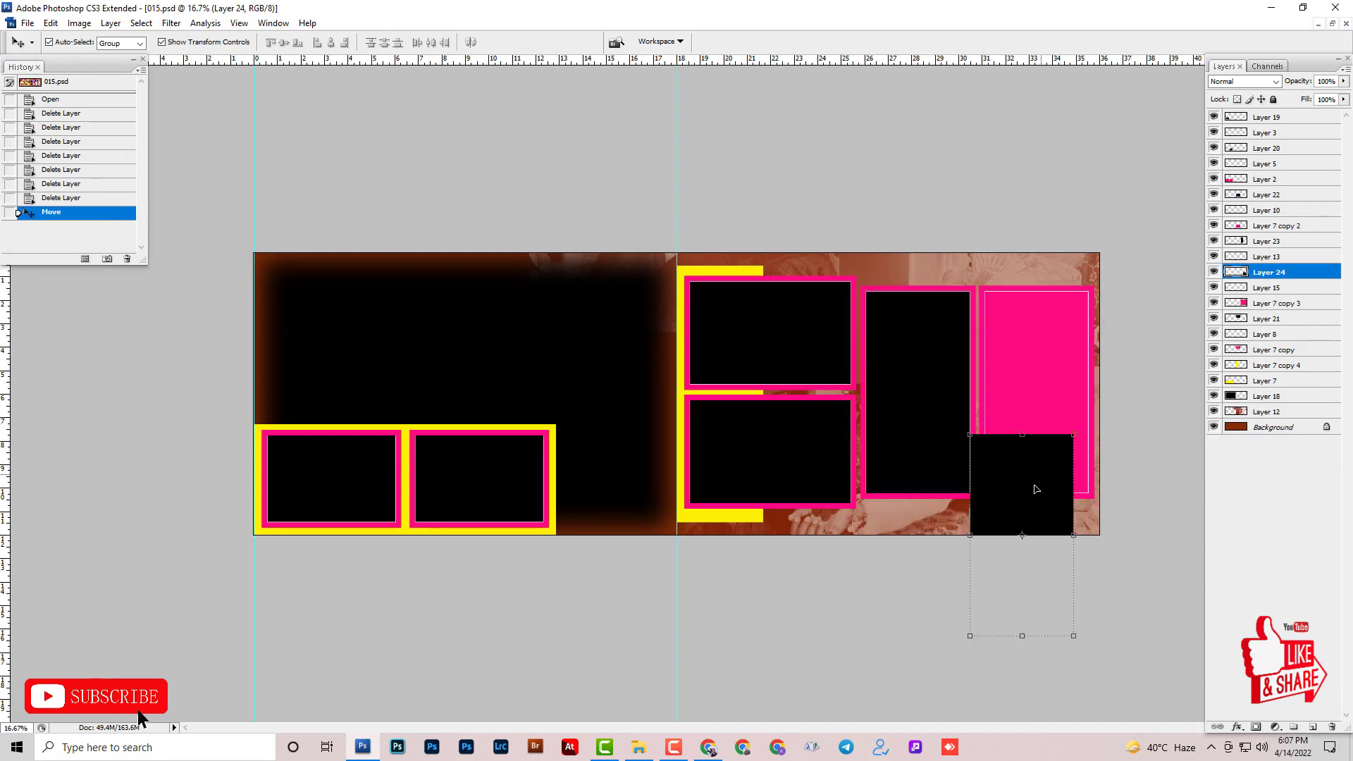
pyautogui.hotkey('ctrl', 'z')
pyautogui.moveTo(790, 336); pyautogui.dragTo(785, 493)
pyautogui.hotkey('ctrl', 'z')
pyautogui.moveTo(780, 438); pyautogui.dragTo(798, 481)
pyautogui.hotkey('ctrl', 'z')
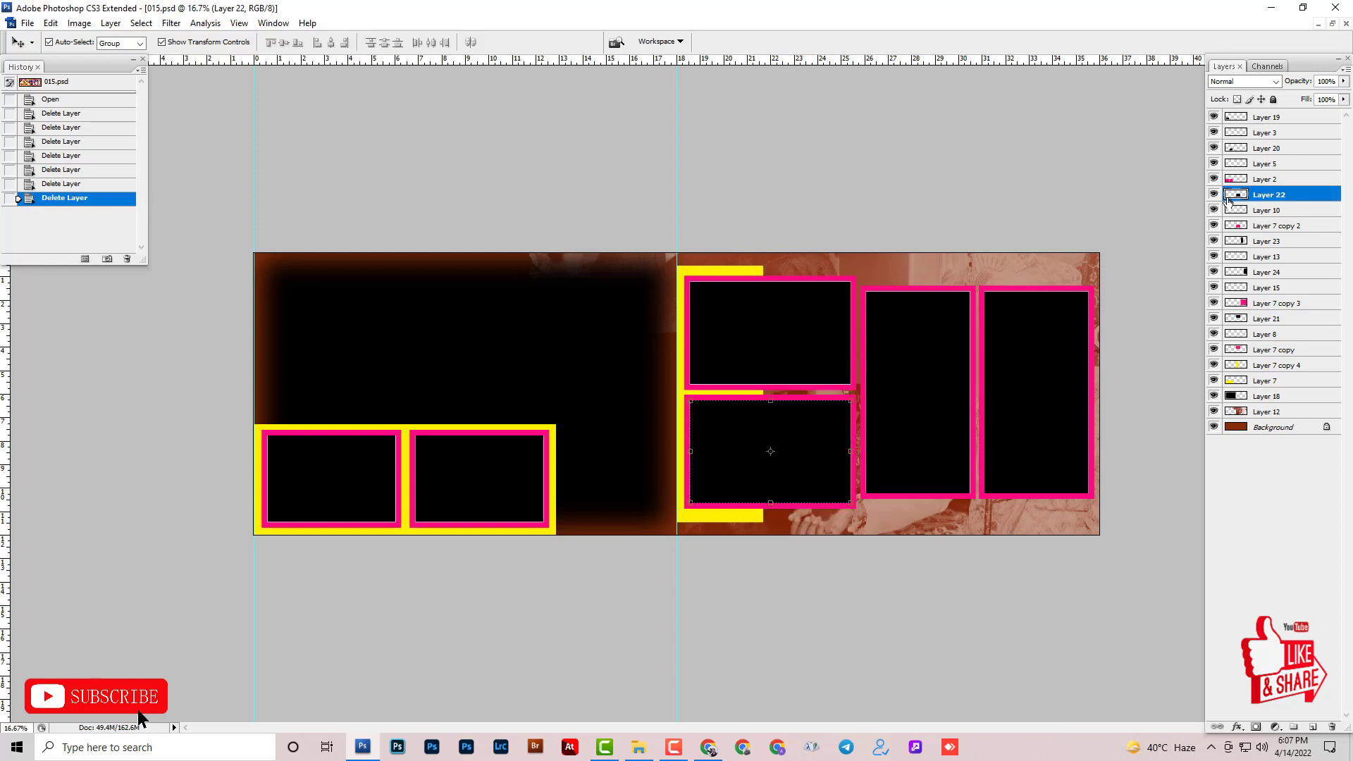
# Hide all the frame and placeholder layers from Layer 2 down through Layer 7.
pyautogui.moveTo(1215, 195); pyautogui.dragTo(1214, 323)
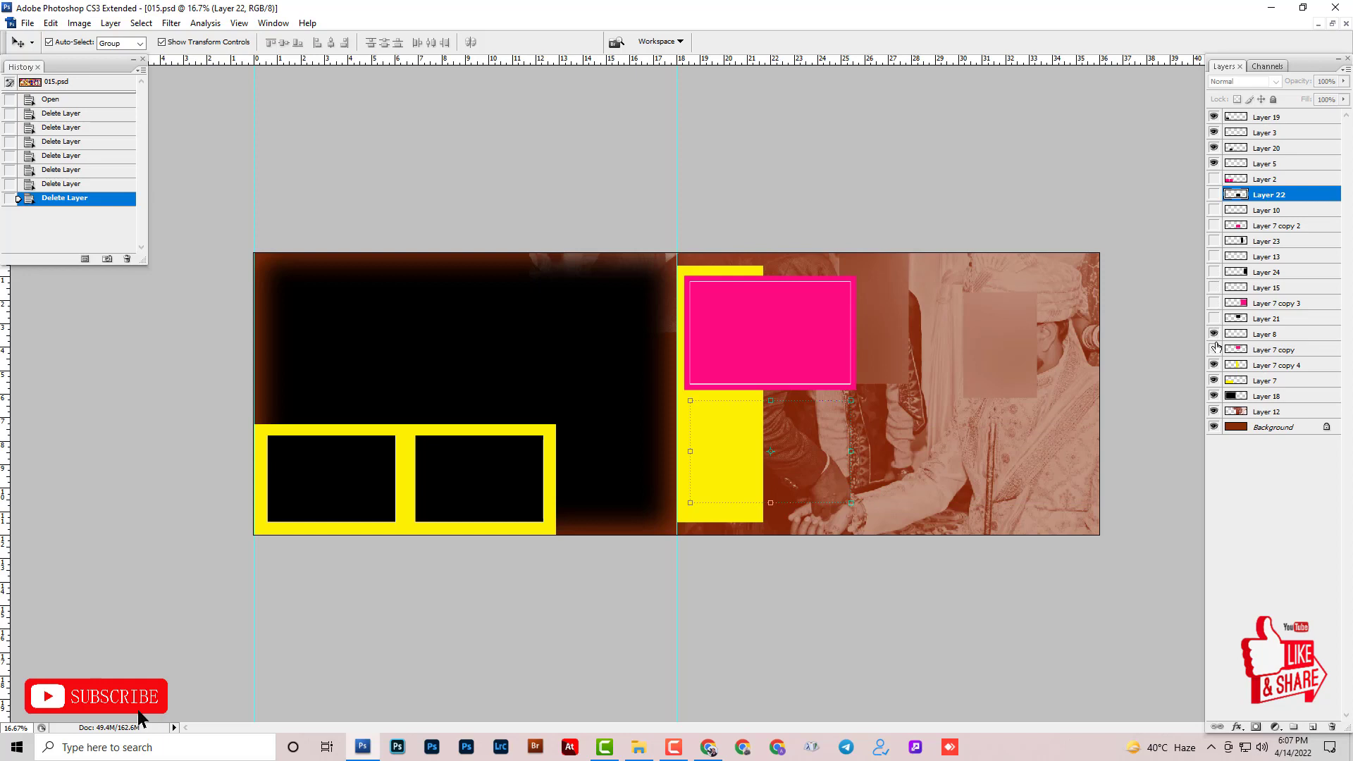
pyautogui.click(1216, 348)
pyautogui.click(1213, 350)
pyautogui.click(1214, 335)
pyautogui.click(1214, 349)
pyautogui.click(1214, 364)
pyautogui.click(1213, 381)
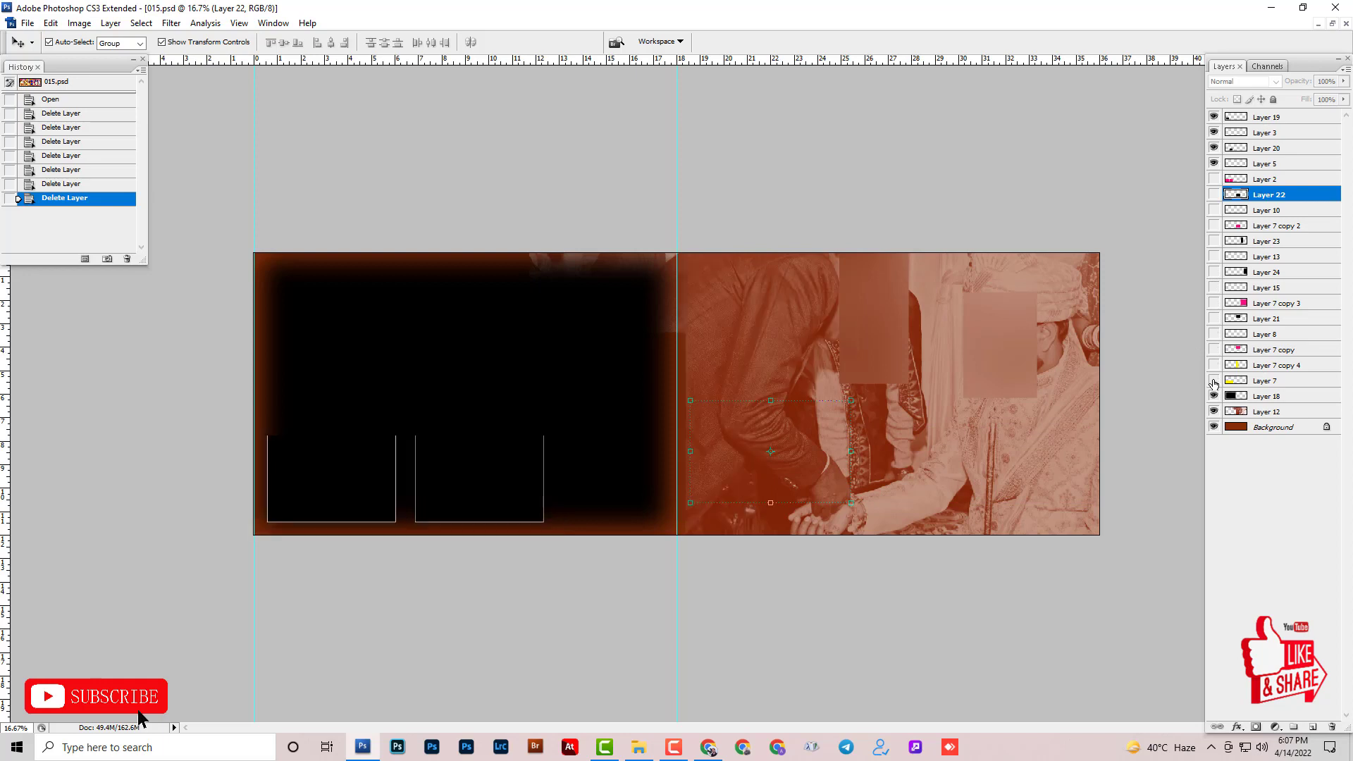
# Hide Layer 5, Layer 20, Layer 3 and Layer 19, followed by Layer 18 and Layer 12.
pyautogui.click(1266, 411)
pyautogui.click(442, 455)
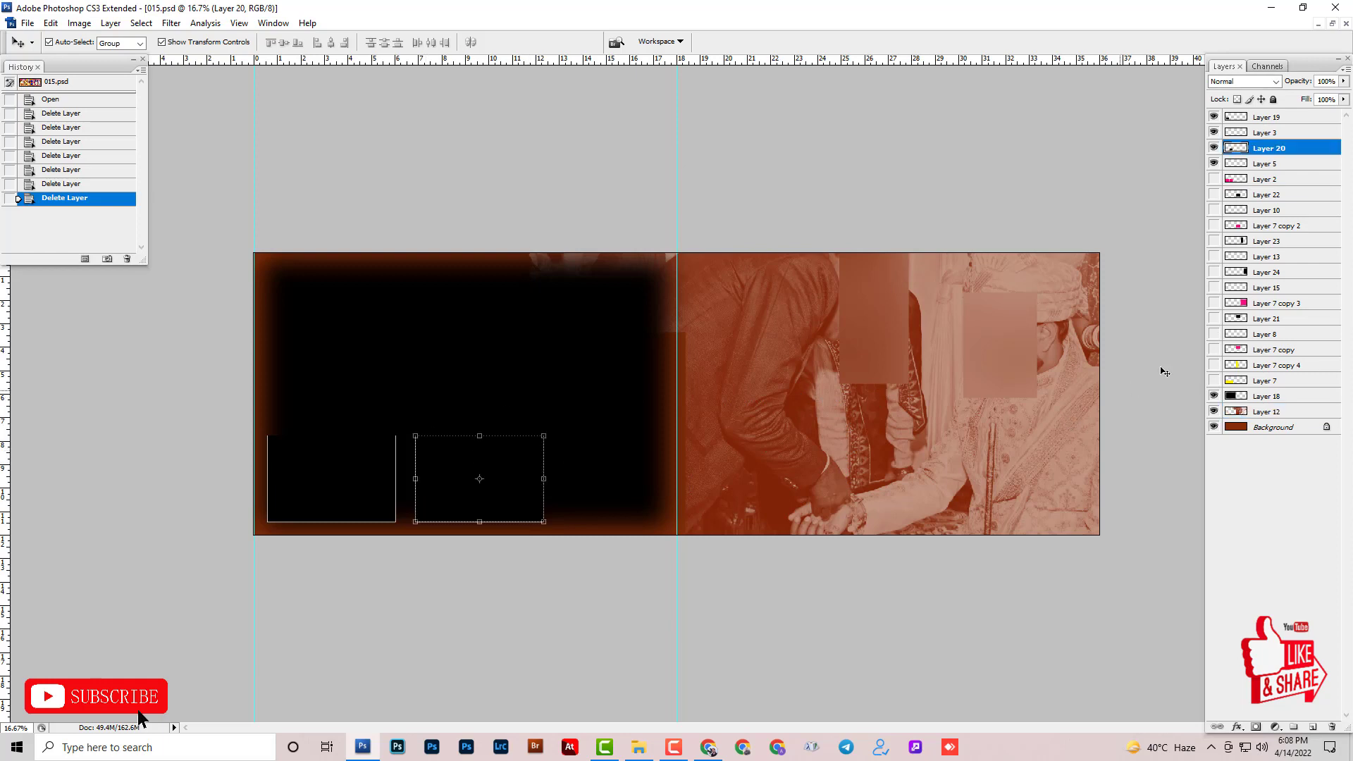
pyautogui.moveTo(1214, 162); pyautogui.dragTo(1214, 117)
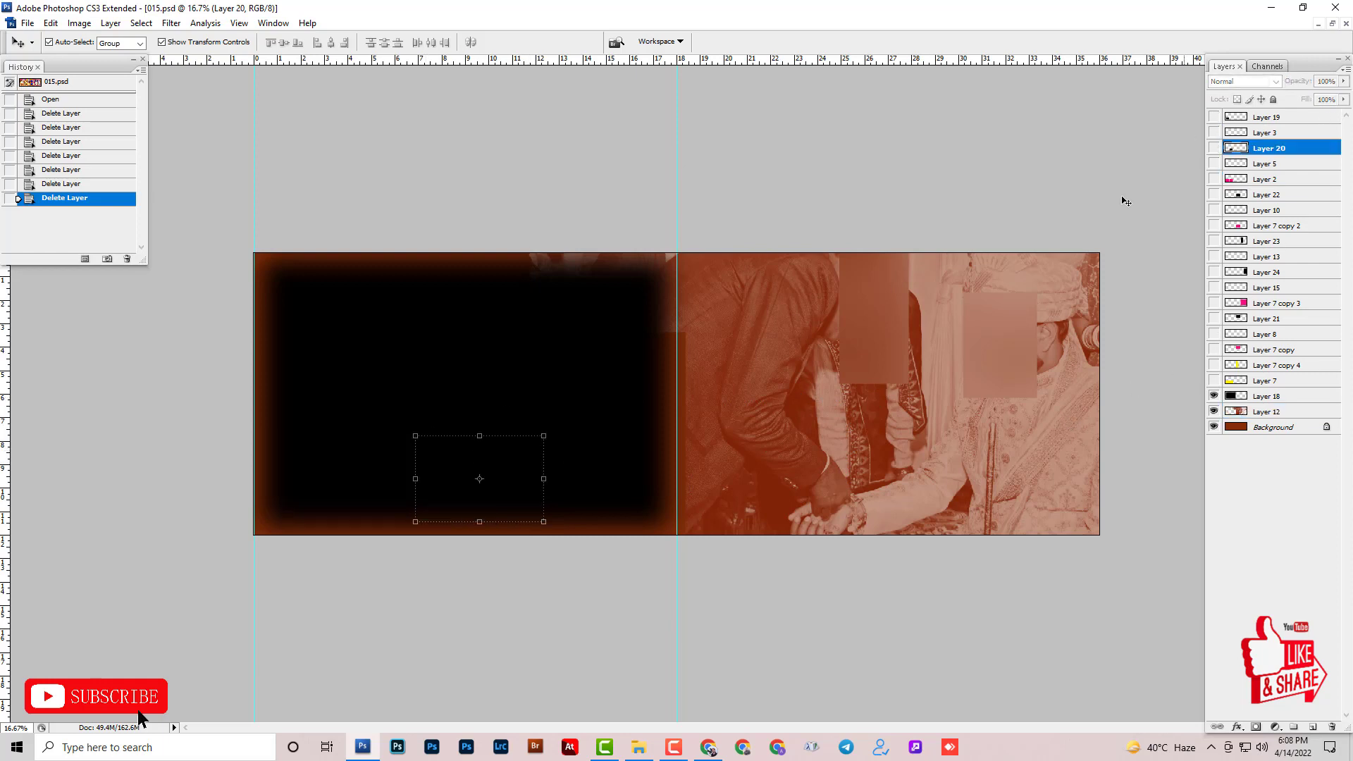
pyautogui.click(588, 330)
pyautogui.moveTo(1213, 396); pyautogui.dragTo(1212, 408)
pyautogui.click(959, 382)
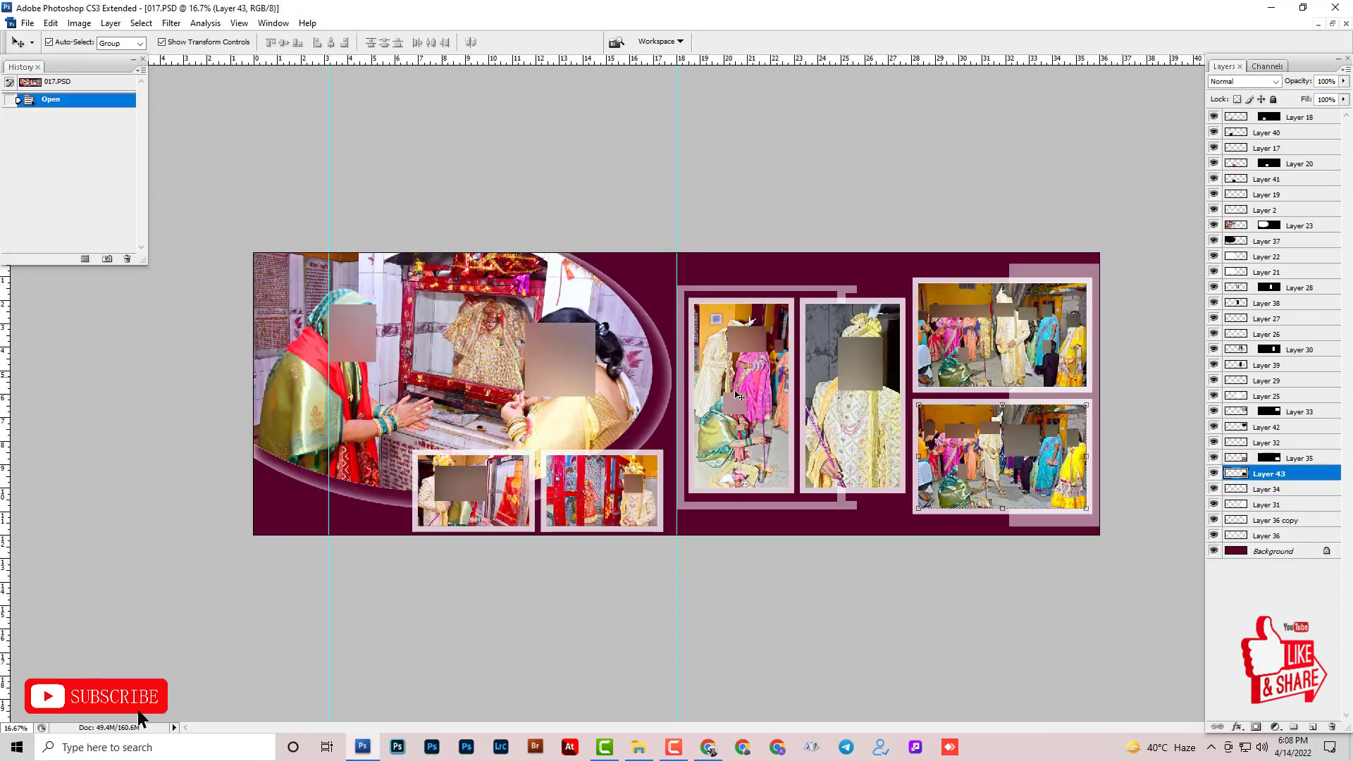
# Delete the large oval photo and the two small framed photos on the left page of 017.PSD.
pyautogui.click(640, 366)
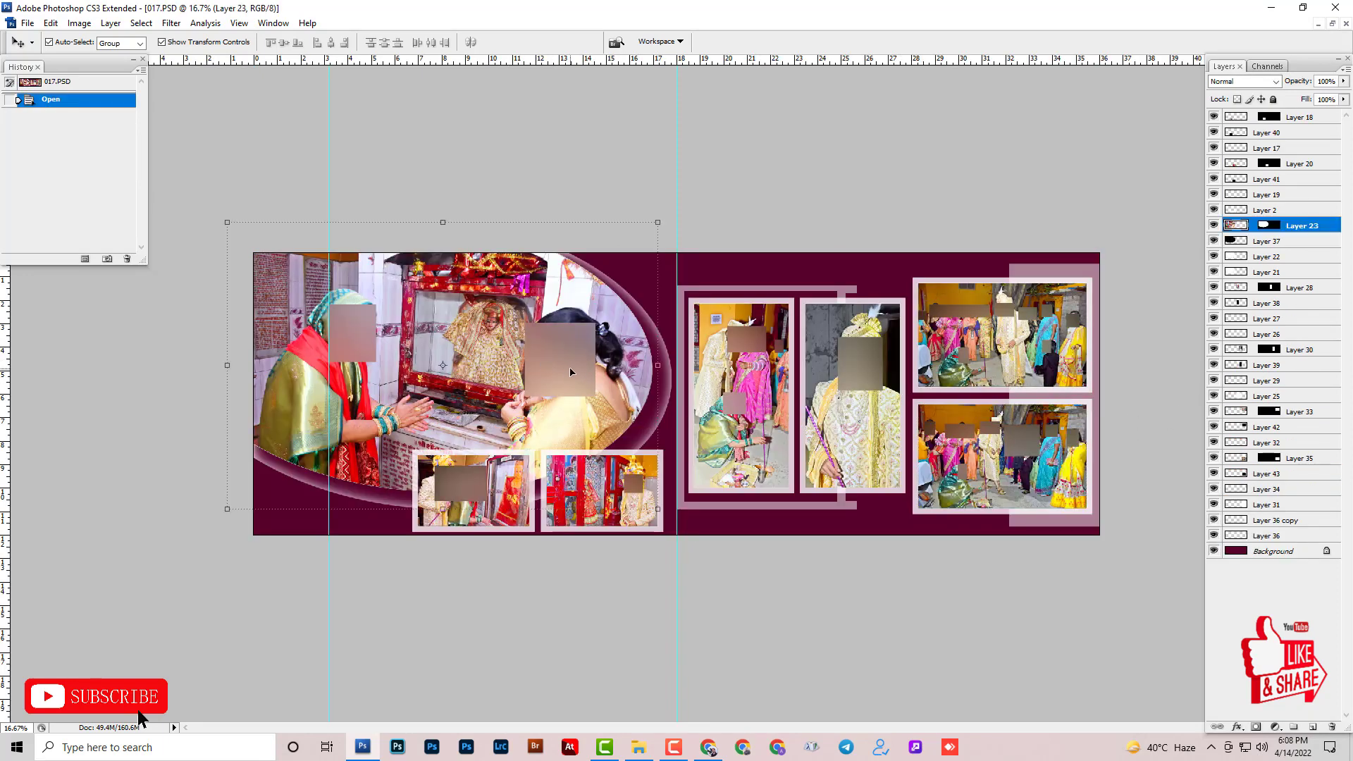
pyautogui.click(494, 486)
pyautogui.press('Delete')
pyautogui.click(583, 484)
pyautogui.press('Delete')
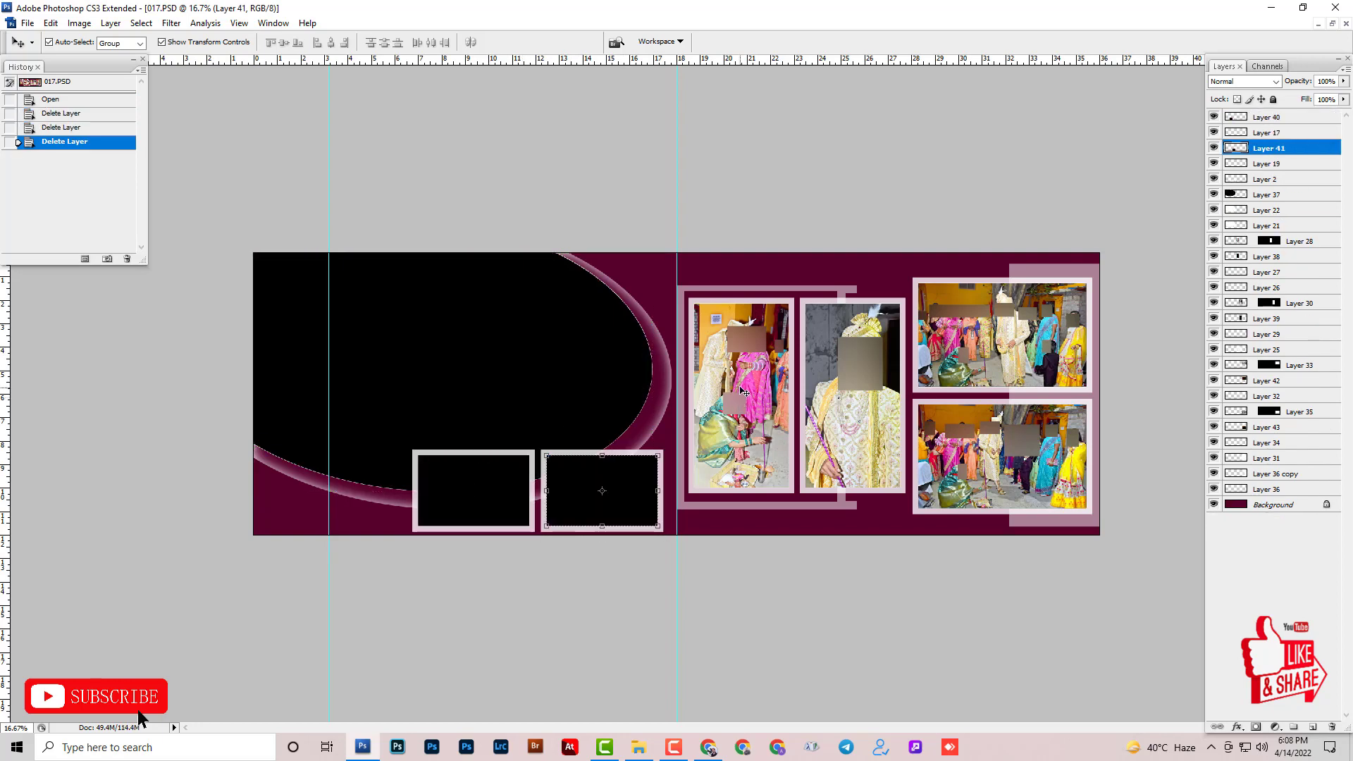
# Delete the two portrait and two landscape photos on the right page, and leave no layer selected.
pyautogui.click(744, 380)
pyautogui.press('Delete')
pyautogui.click(854, 392)
pyautogui.press('Delete')
pyautogui.click(1009, 325)
pyautogui.press('Delete')
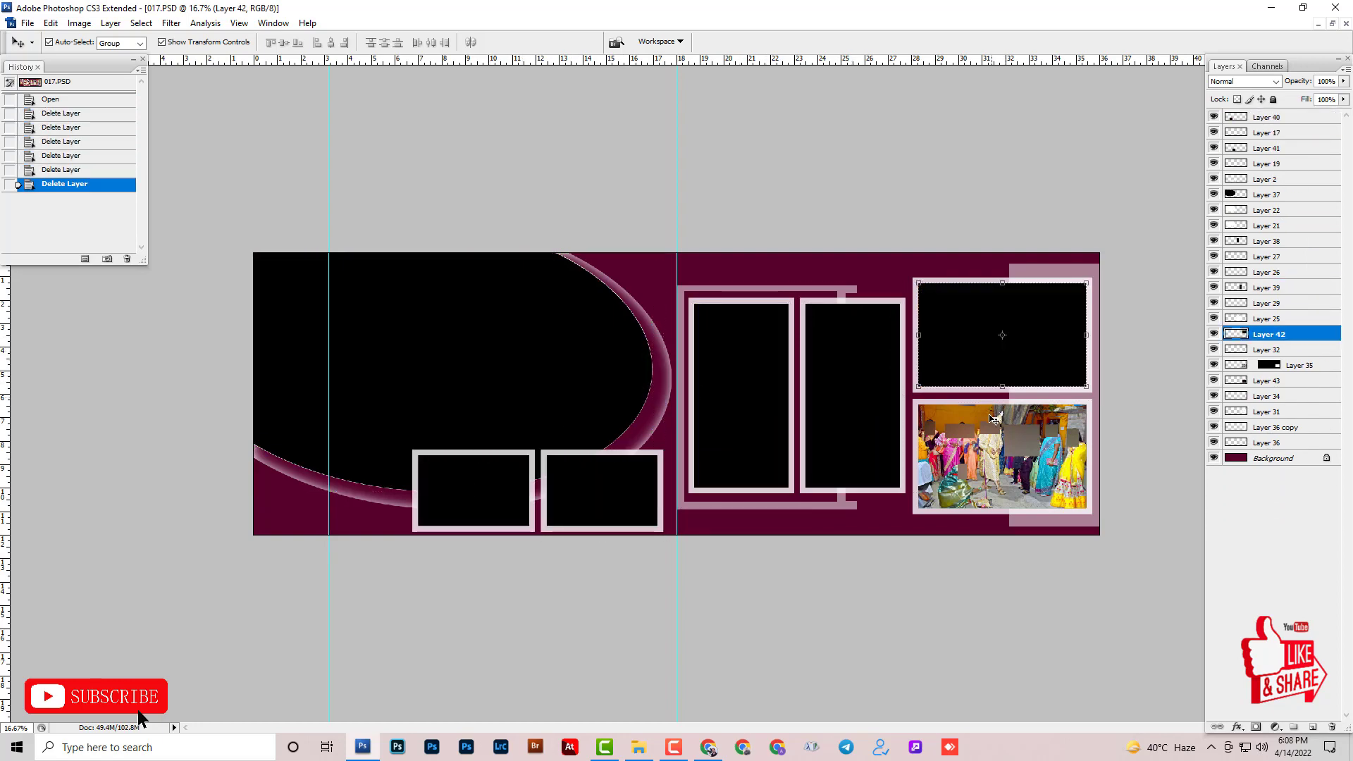
pyautogui.click(990, 442)
pyautogui.press('Delete')
pyautogui.click(852, 568)
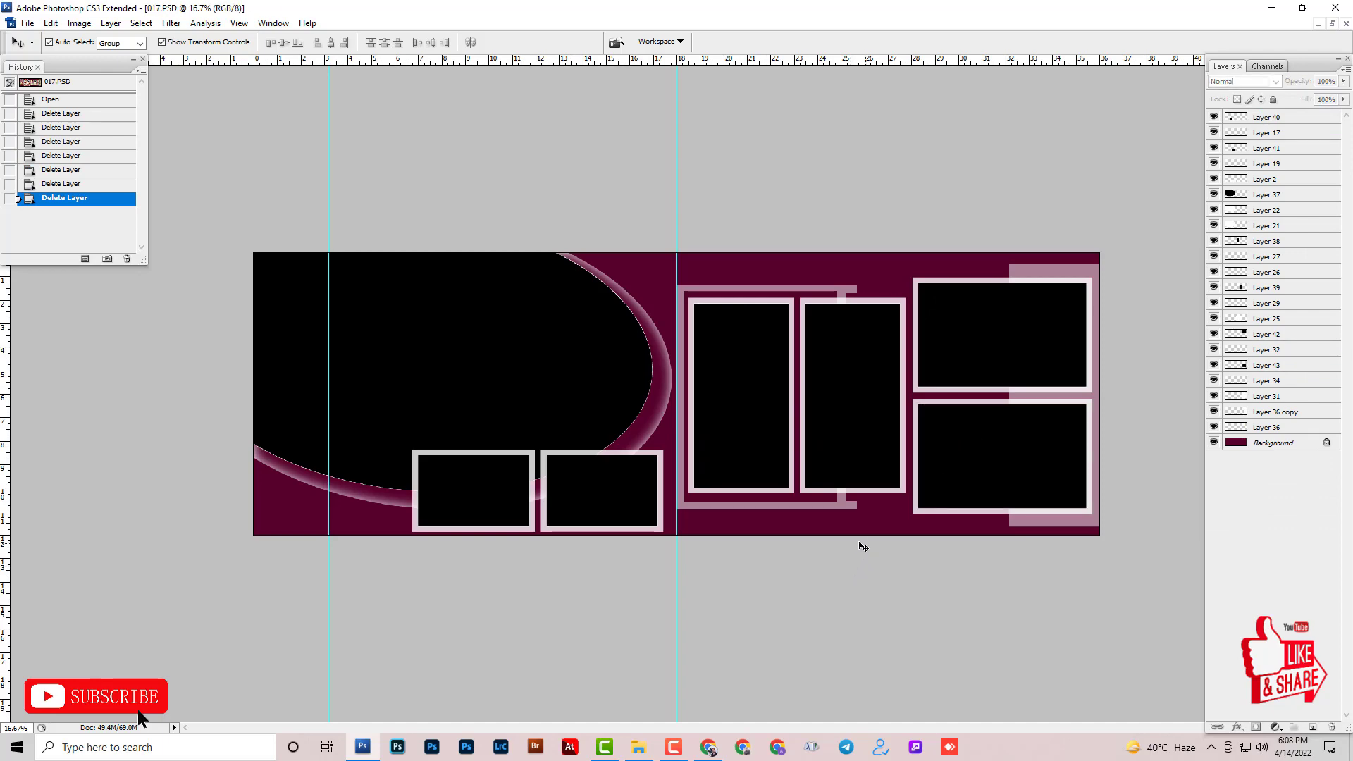
# Switch to 018.psd and delete the large photo and the two small framed photos on the left page.
pyautogui.hotkey('ctrl', 'Tab')
pyautogui.click(456, 333)
pyautogui.press('Delete')
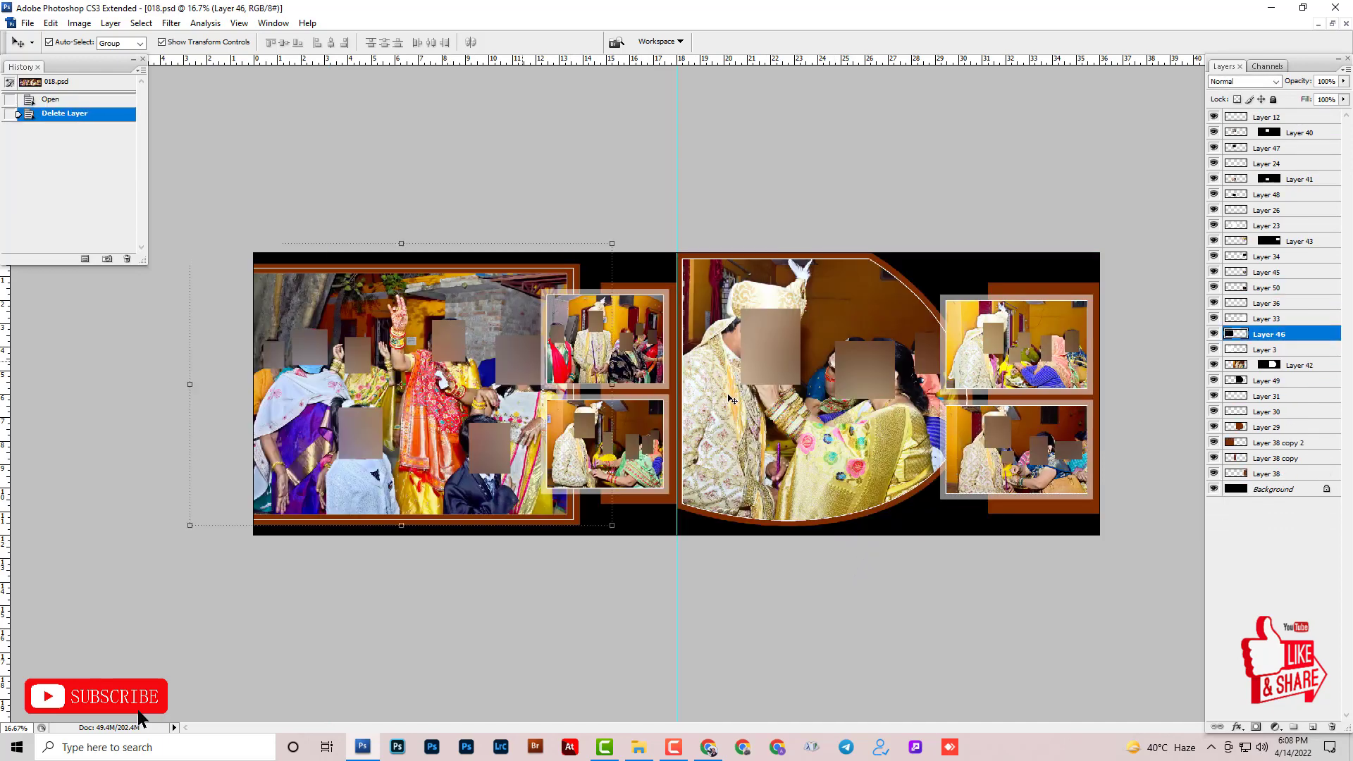
pyautogui.click(620, 325)
pyautogui.press('Delete')
pyautogui.click(622, 445)
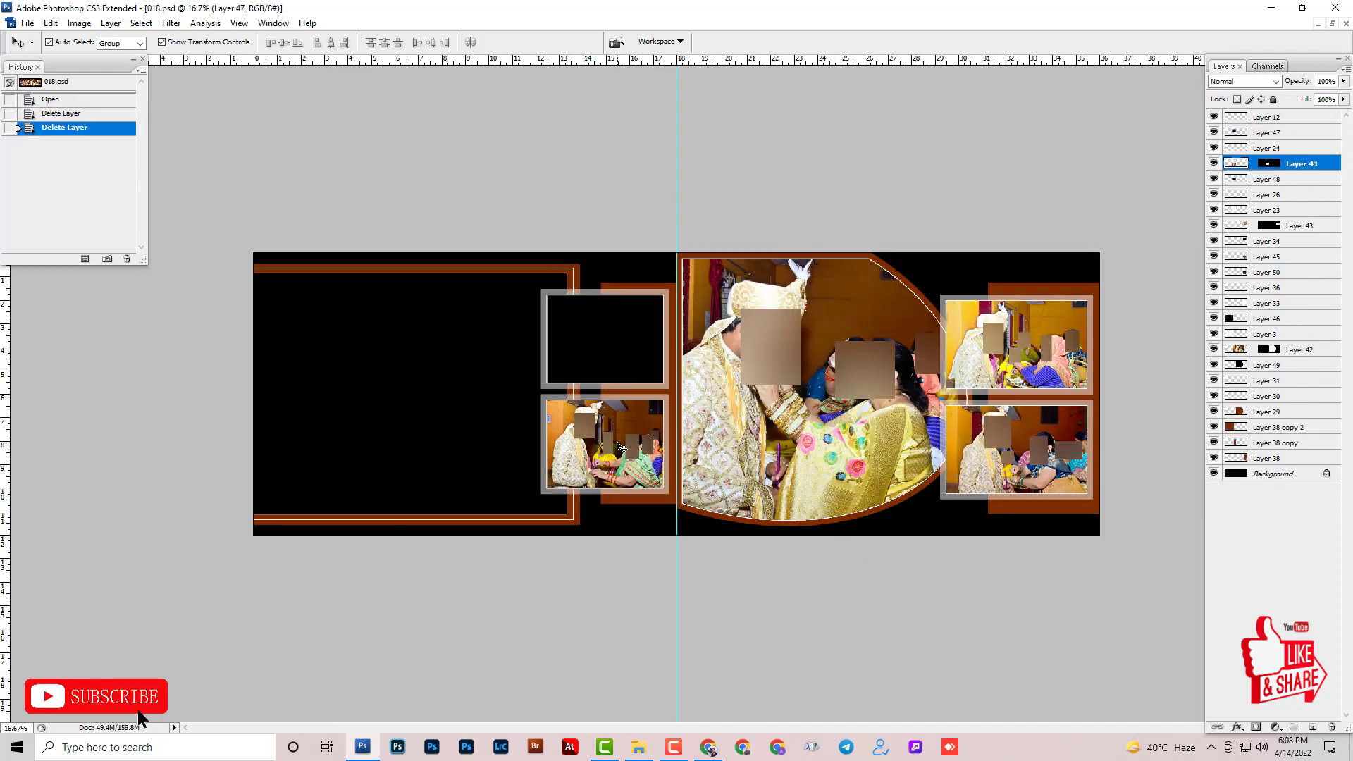
pyautogui.press('Delete')
# Delete the large curved photo and the two small framed photos on the right page.
pyautogui.click(845, 380)
pyautogui.press('Delete')
pyautogui.click(1044, 331)
pyautogui.press('Delete')
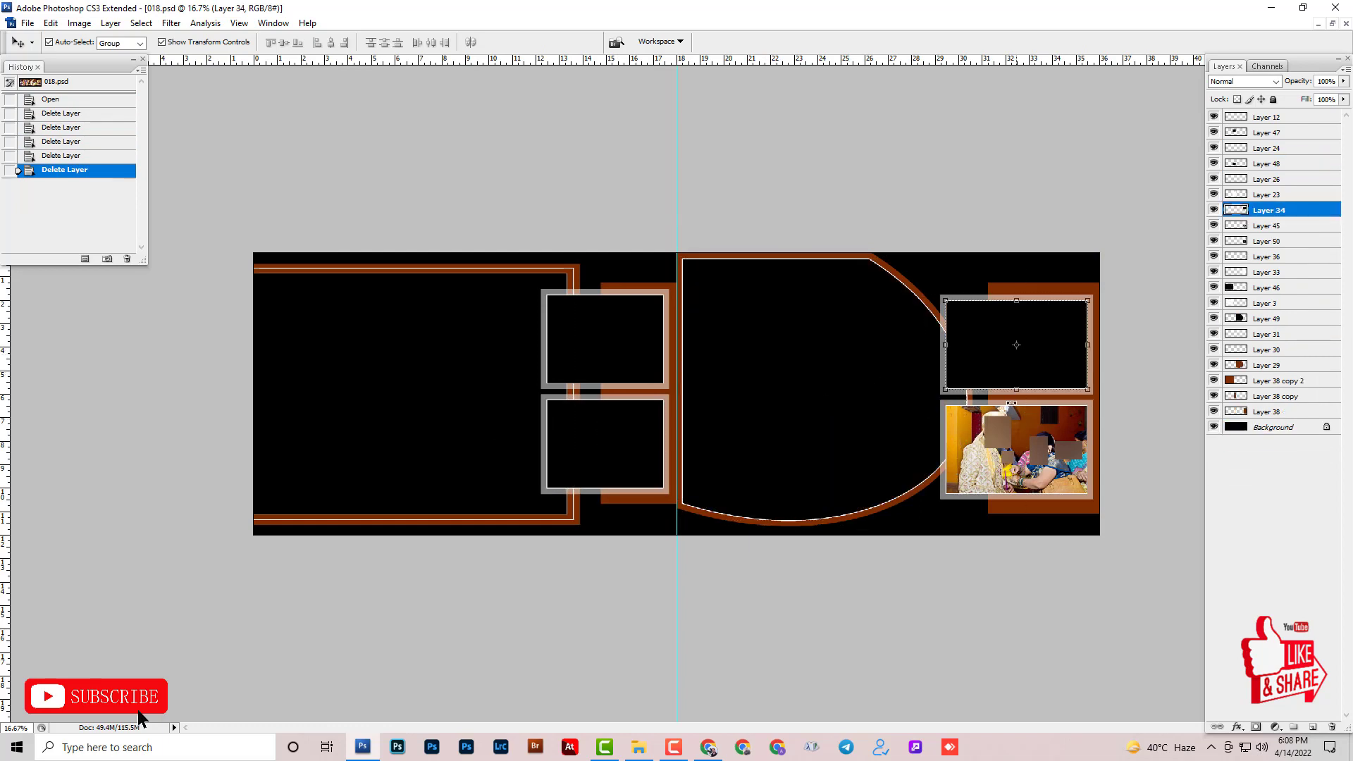
pyautogui.click(1009, 451)
pyautogui.press('Delete')
# Examine the right page's lower placeholder on Layer 50 up close in full-screen mode, without altering it.
pyautogui.hotkey('ctrl', 't')
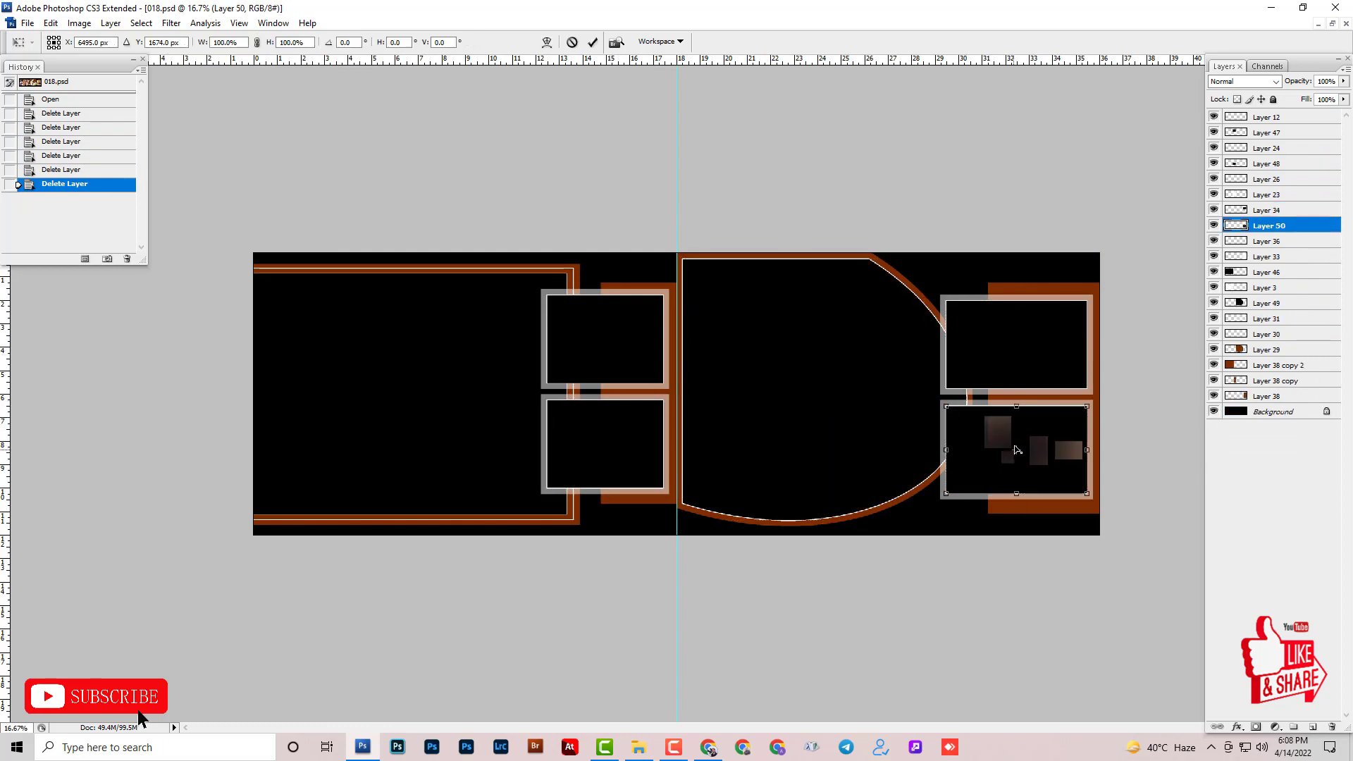
pyautogui.hotkey('ctrl', '+')
pyautogui.hotkey('ctrl', '+')
pyautogui.moveTo(1063, 432); pyautogui.dragTo(475, 400)
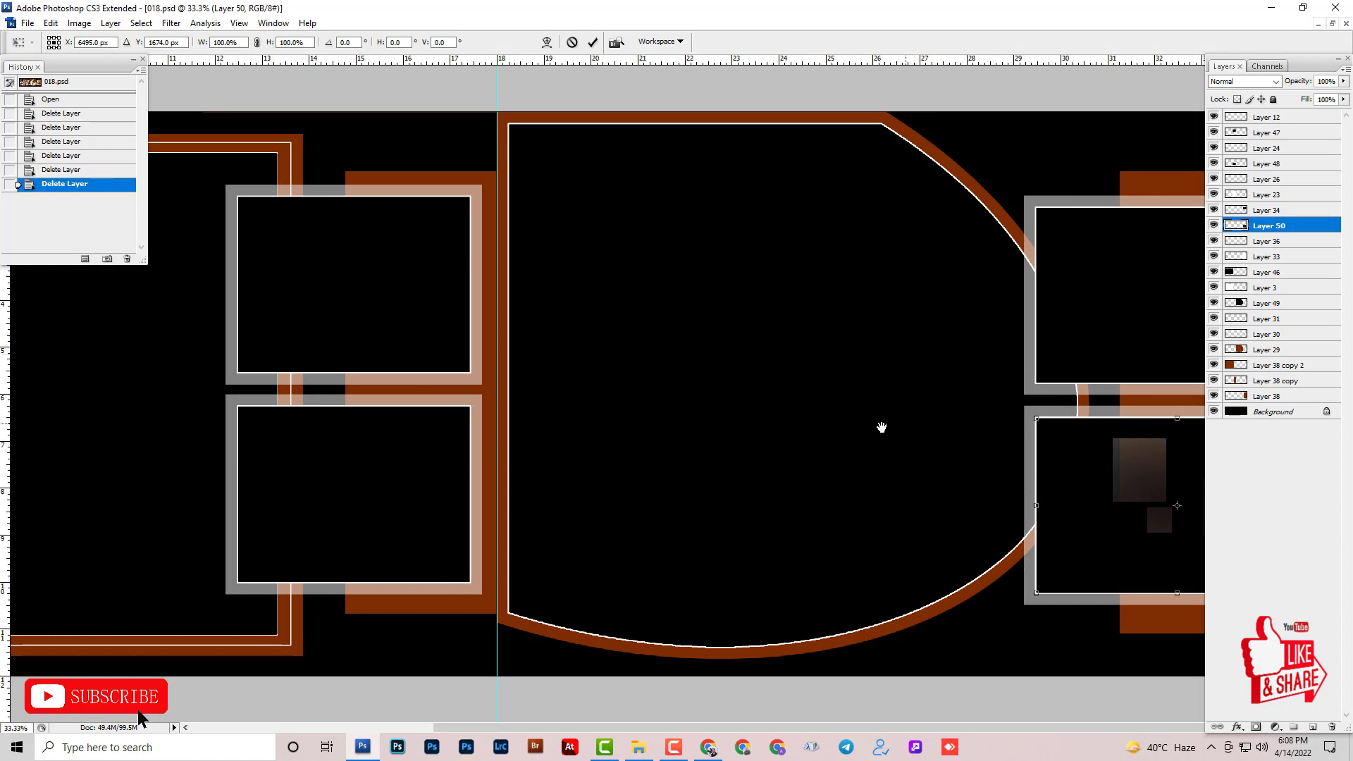
pyautogui.press('Return')
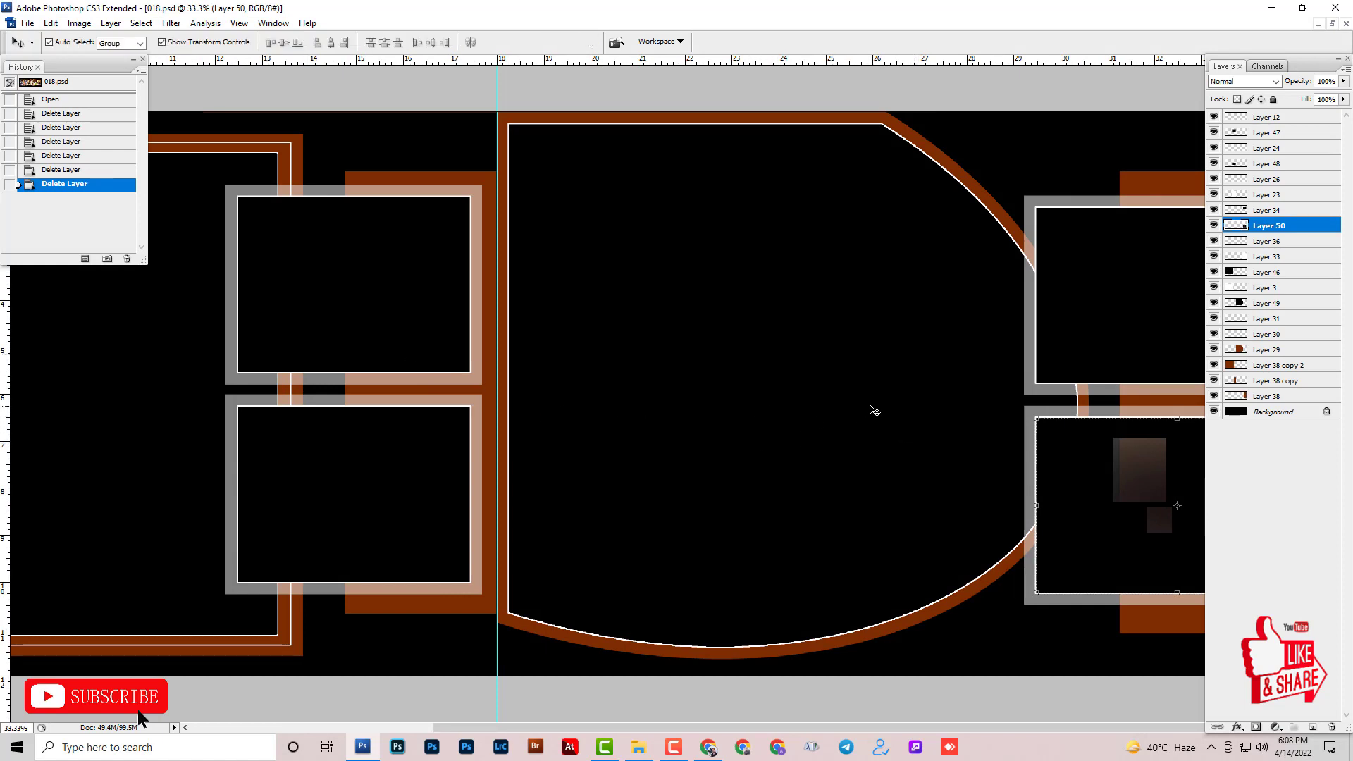
pyautogui.press('f')
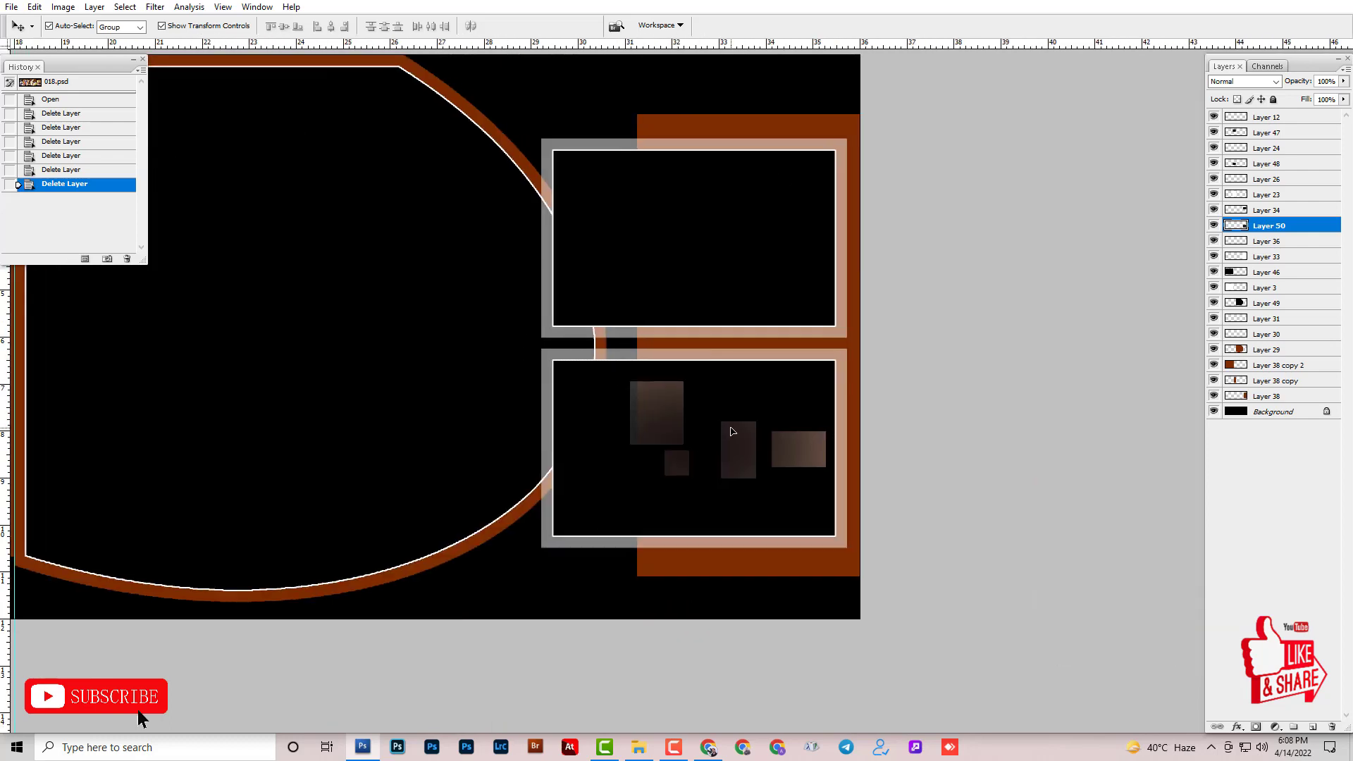
pyautogui.moveTo(708, 417)
pyautogui.mouseDown()
pyautogui.moveTo(723, 452)
pyautogui.moveTo(715, 428)
pyautogui.mouseUp()
pyautogui.hotkey('ctrl', 'z')
# Load the Layer 50 placeholder's outline as a selection, deselect it, and delete Layer 50.
pyautogui.keyDown('ctrl'); pyautogui.click(1237, 229); pyautogui.keyUp('ctrl')
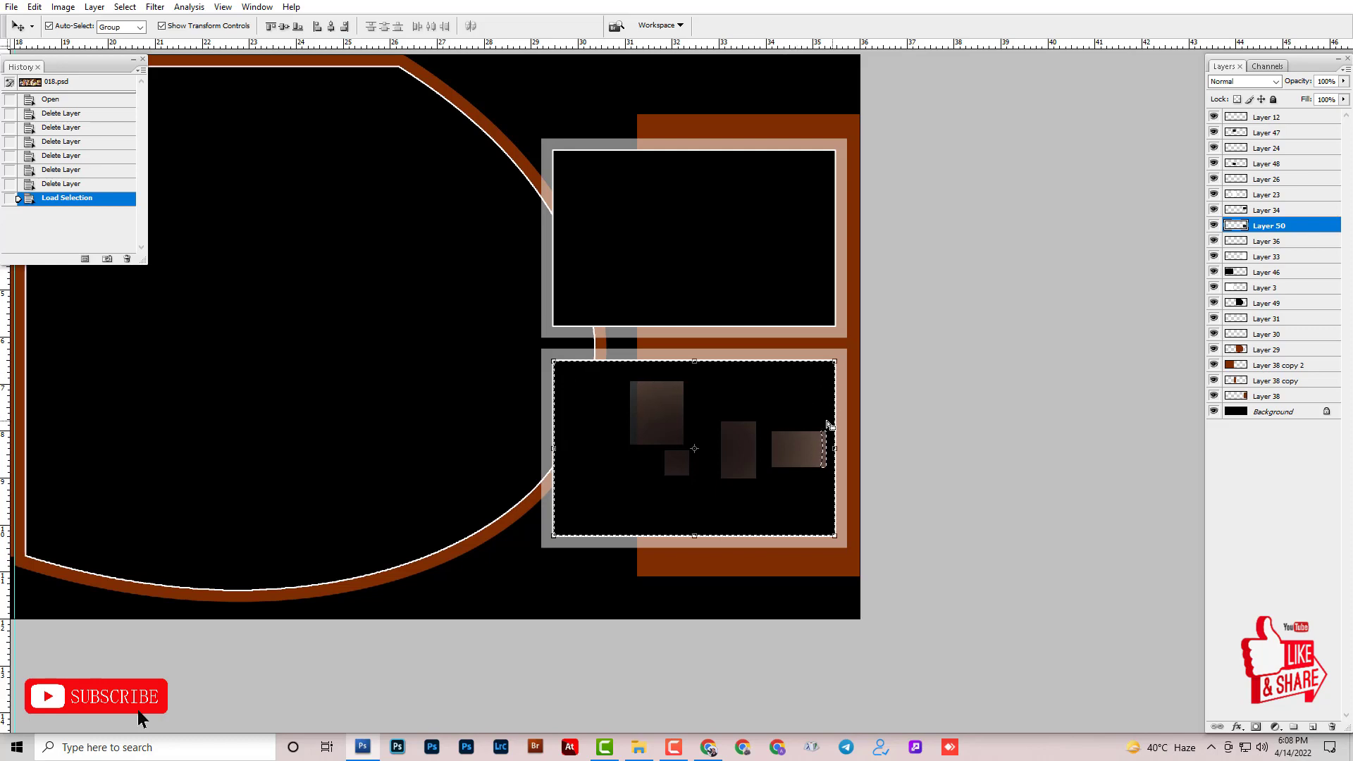
pyautogui.press('m')
pyautogui.hotkey('ctrl', 'd')
pyautogui.press('v')
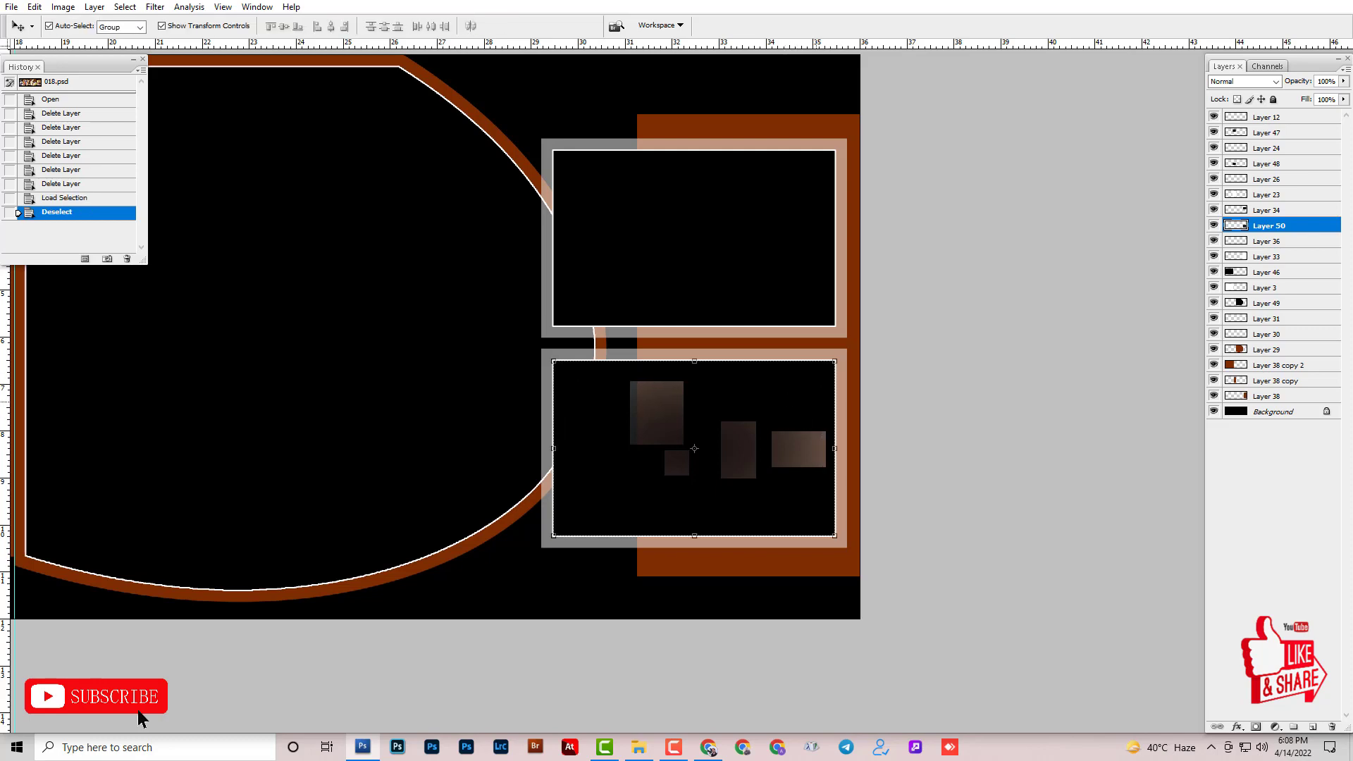
pyautogui.press('Delete')
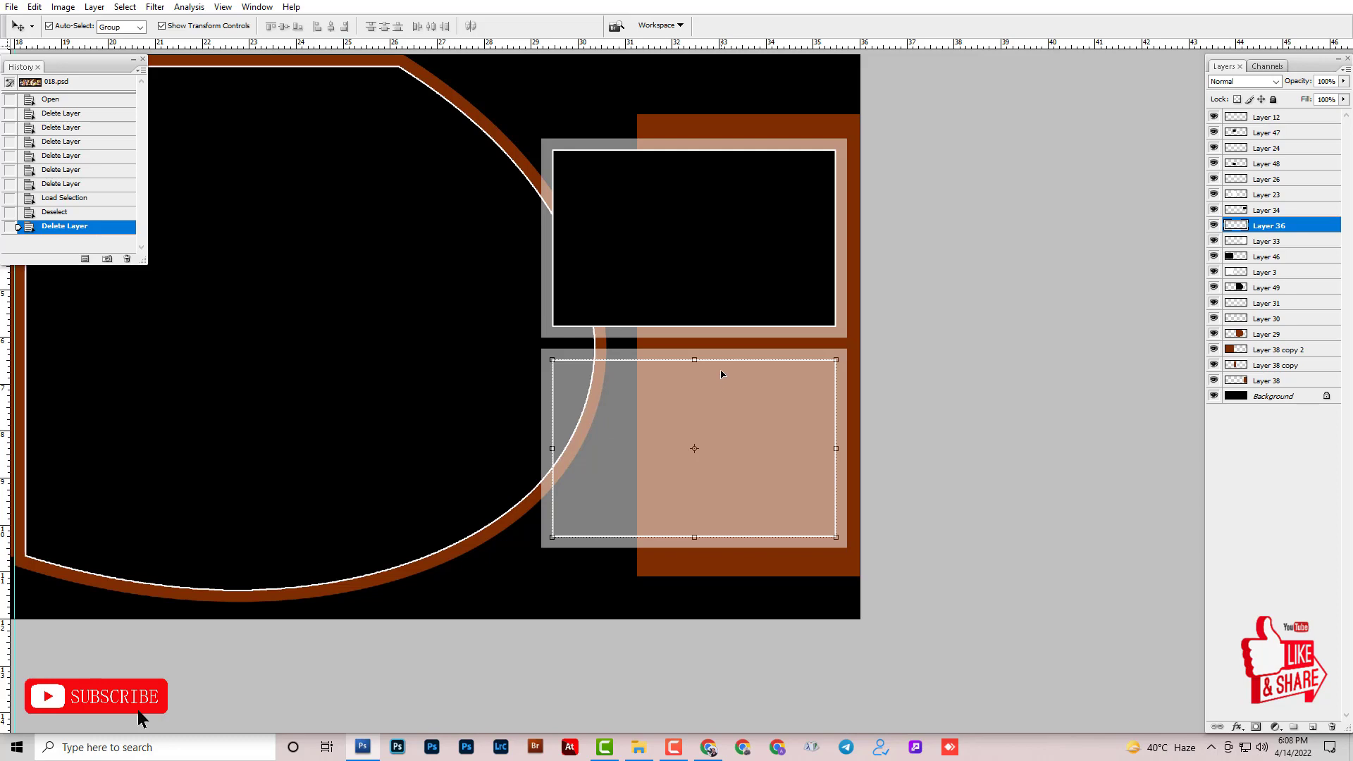
pyautogui.click(927, 328)
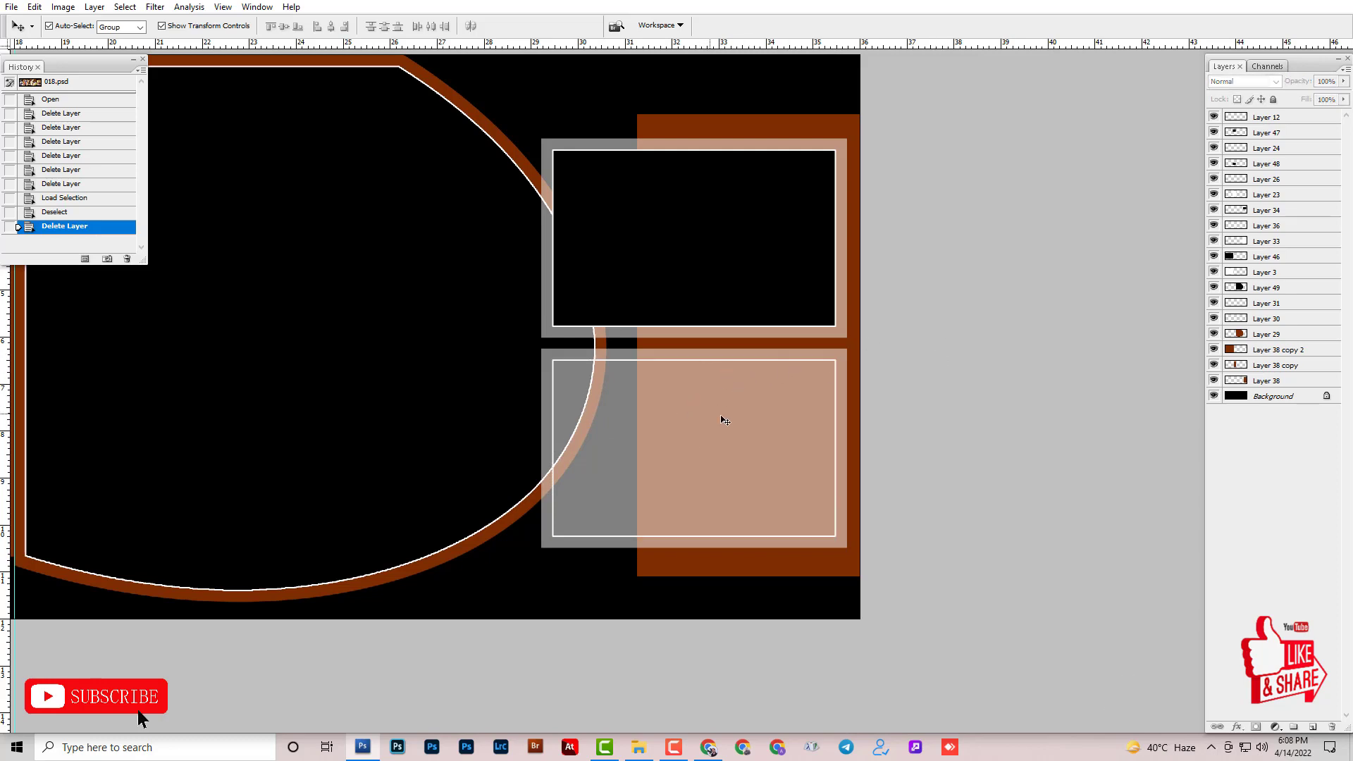
# Draw a white rectangle shape filling the opening of the right page's empty lower frame.
pyautogui.press('u')
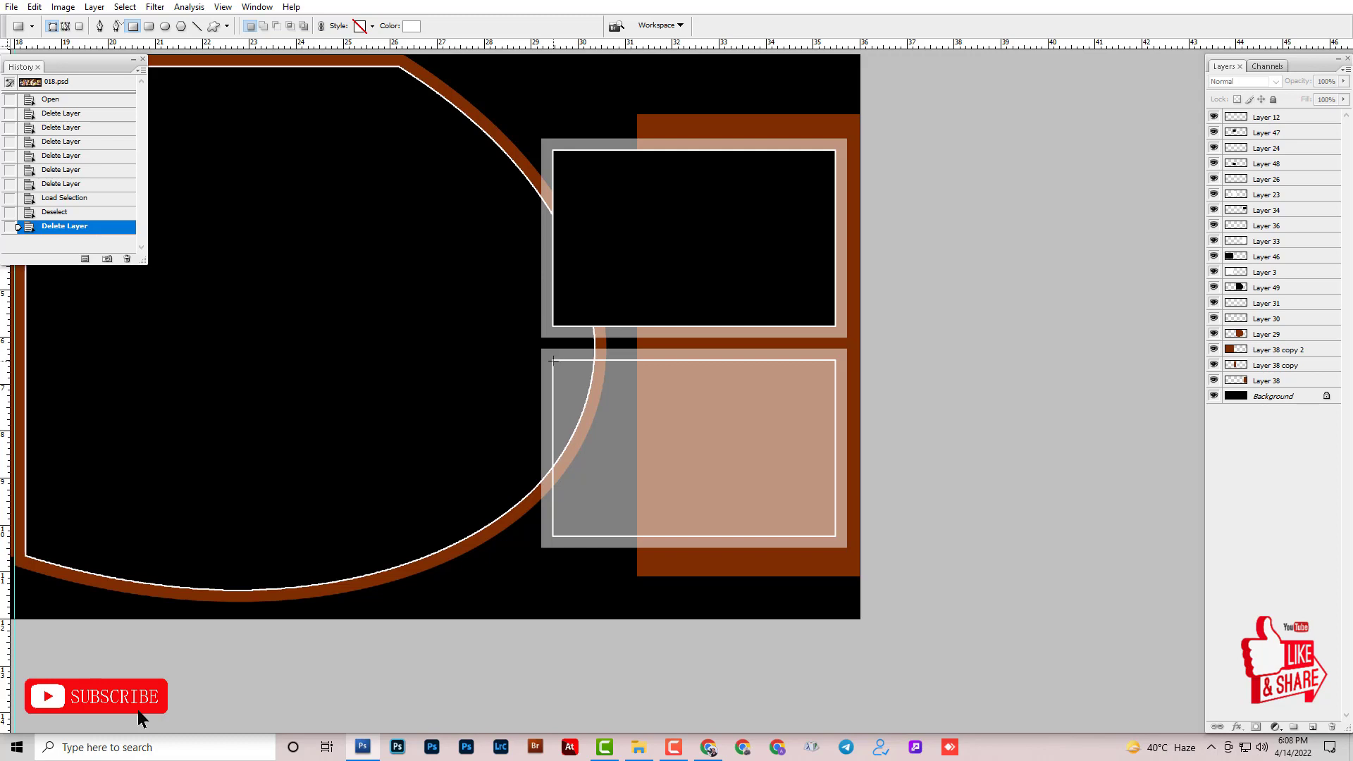
pyautogui.moveTo(553, 361); pyautogui.dragTo(834, 535)
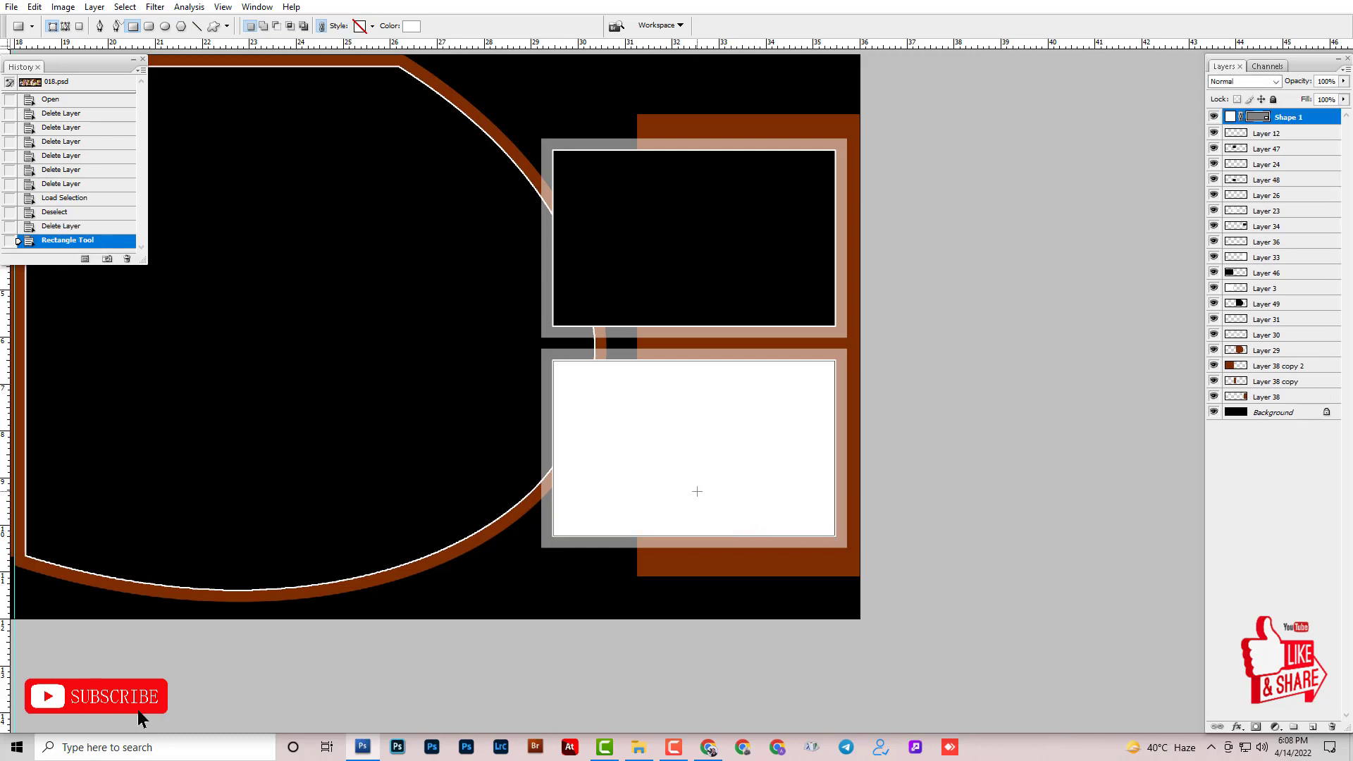
pyautogui.press('v')
pyautogui.click(967, 408)
# Delete Layer 36, the thin outline around the new white rectangle, and select the Shape 1 layer.
pyautogui.hotkey('ctrl', '+')
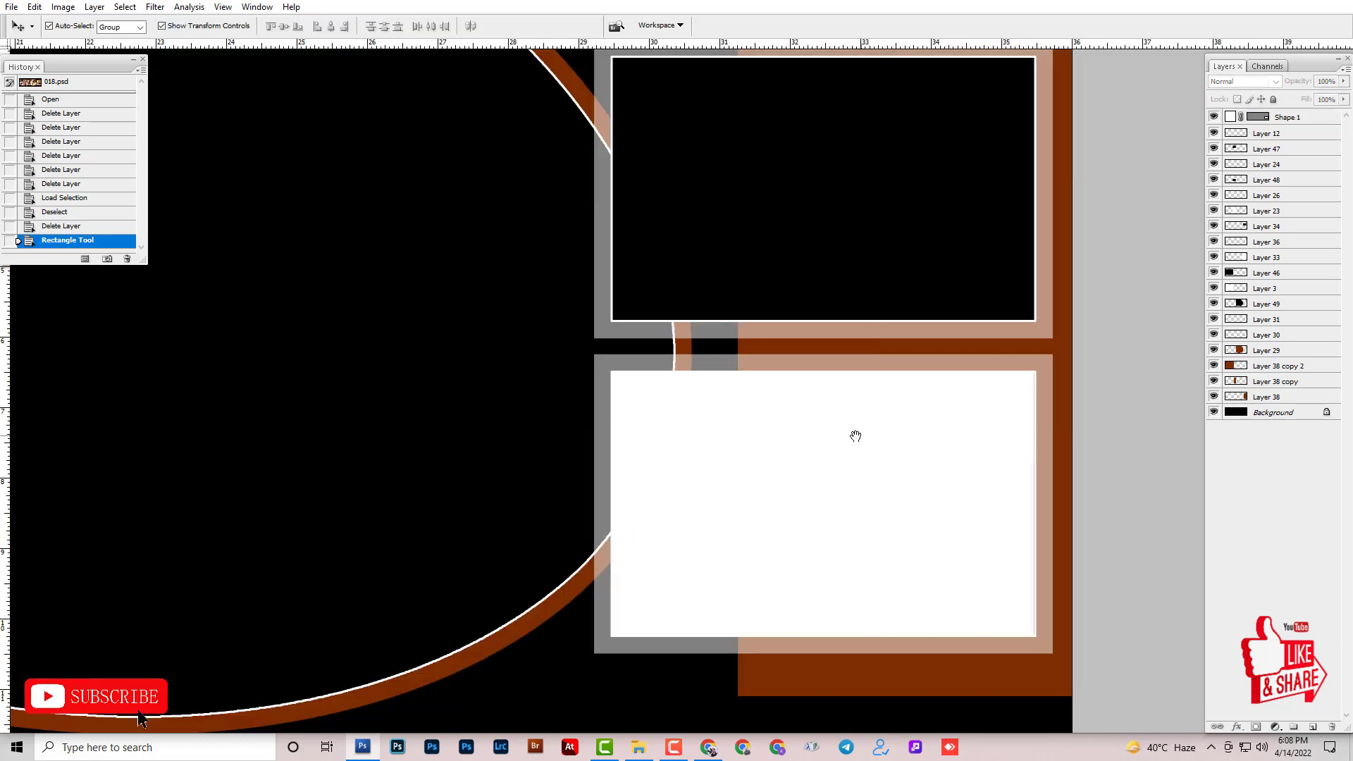
pyautogui.moveTo(855, 435); pyautogui.dragTo(473, 266)
pyautogui.click(713, 330)
pyautogui.hotkey('ctrl', '+')
pyautogui.hotkey('ctrl', '+')
pyautogui.click(681, 210)
pyautogui.click(684, 210)
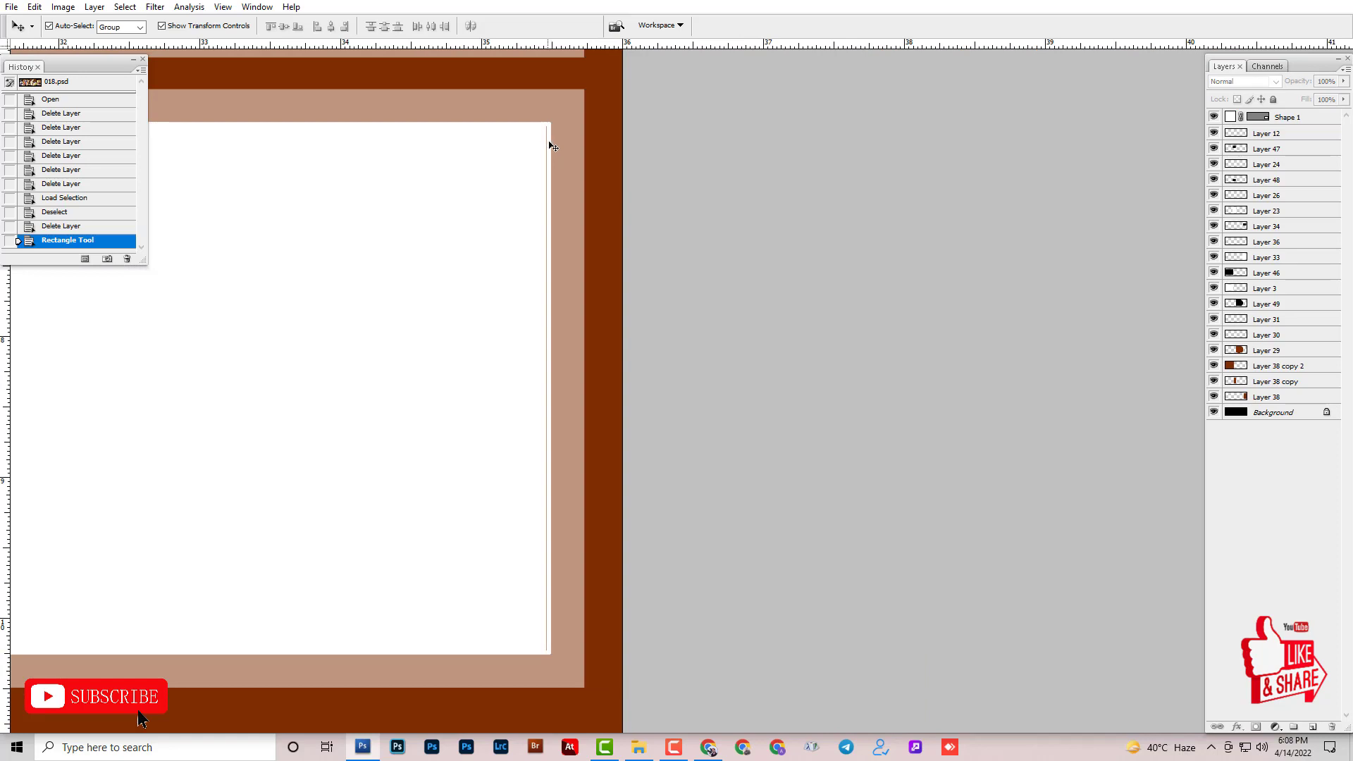
pyautogui.click(551, 145)
pyautogui.press('Delete')
pyautogui.click(458, 209)
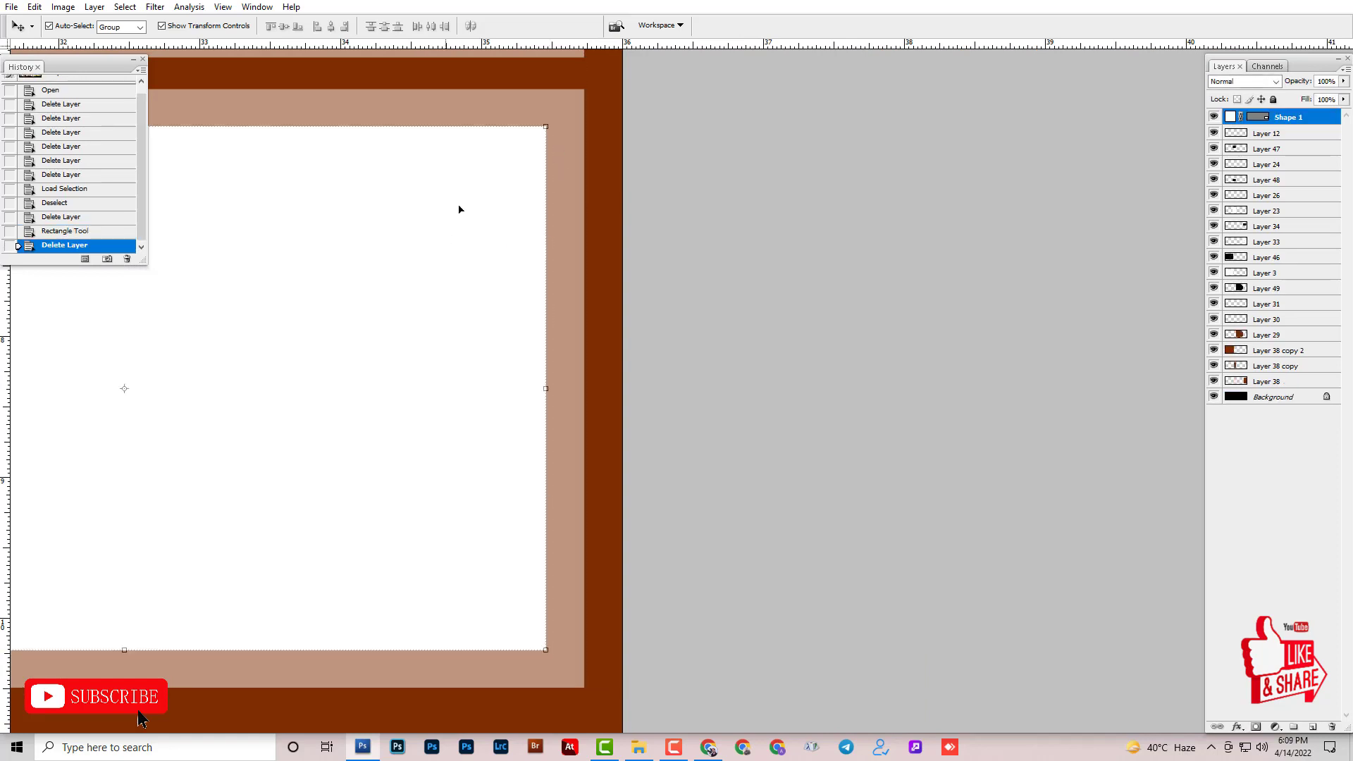
# Duplicate the white rectangle's layer and select the original Shape 1 beneath the copy.
pyautogui.hotkey('ctrl', '-')
pyautogui.moveTo(332, 278); pyautogui.dragTo(839, 285)
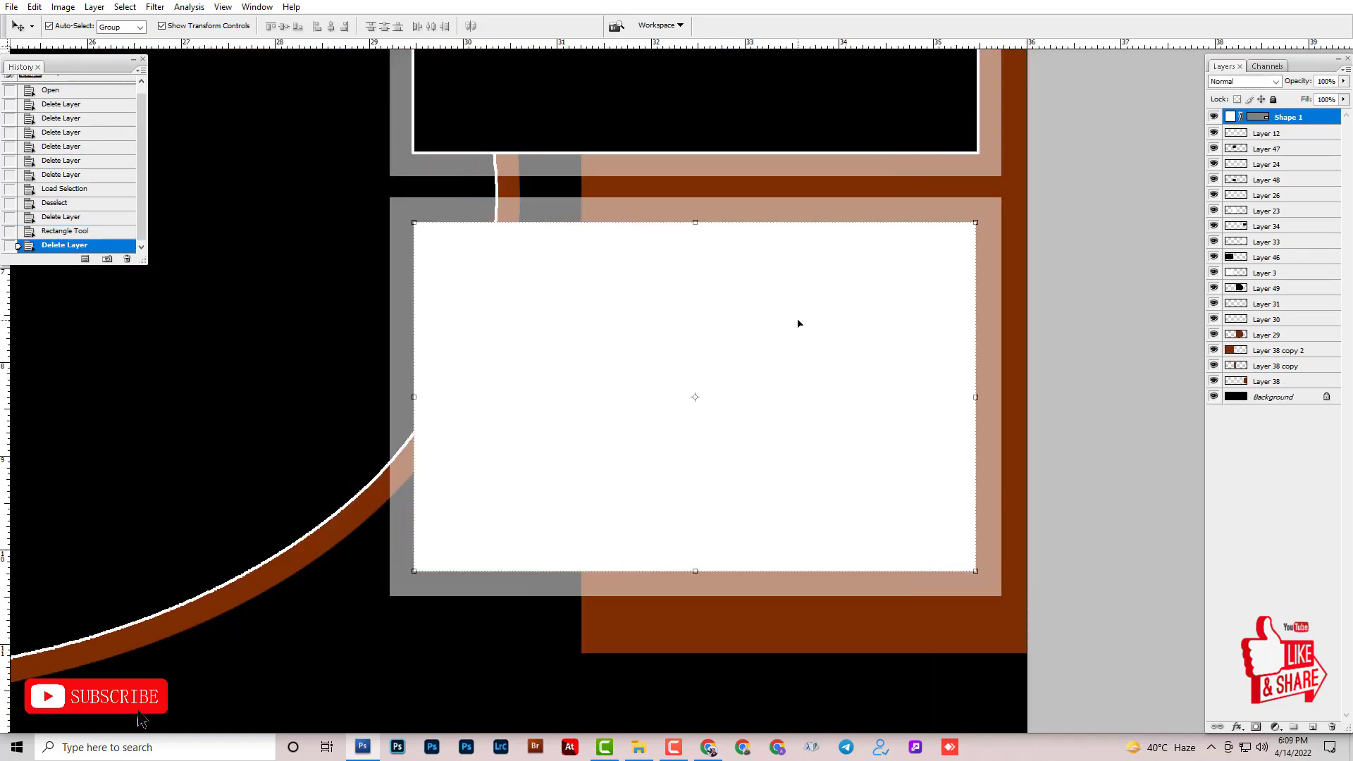
pyautogui.hotkey('ctrl', 'j')
pyautogui.click(1295, 138)
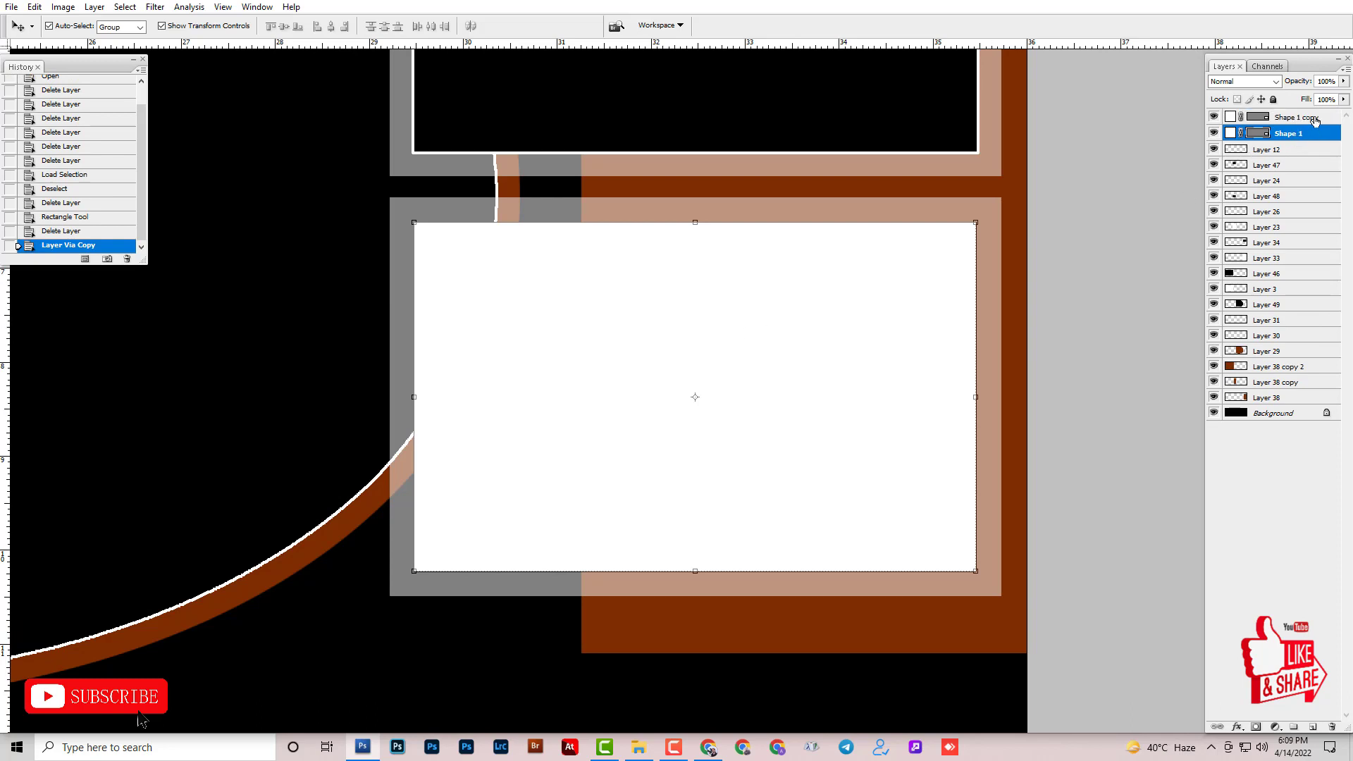
# Lower the fill opacity of Shape 1, and select the Shape 1 copy layer above it.
pyautogui.click(1342, 100)
pyautogui.moveTo(1303, 116); pyautogui.dragTo(1134, 117)
pyautogui.click(1094, 181)
pyautogui.click(894, 303)
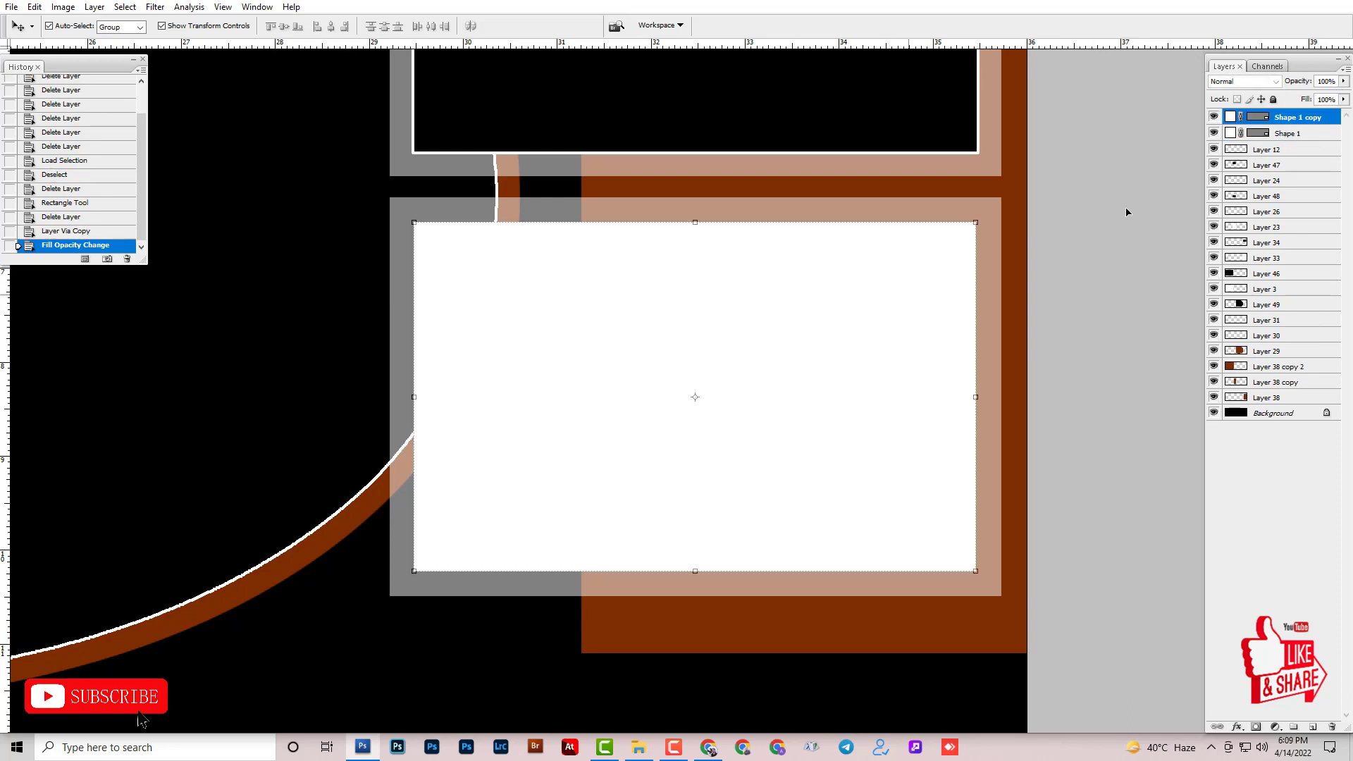
# Hide the Shape 1 copy layer and set the fill opacity of Shape 1 to 100%.
pyautogui.click(1214, 117)
pyautogui.click(1285, 135)
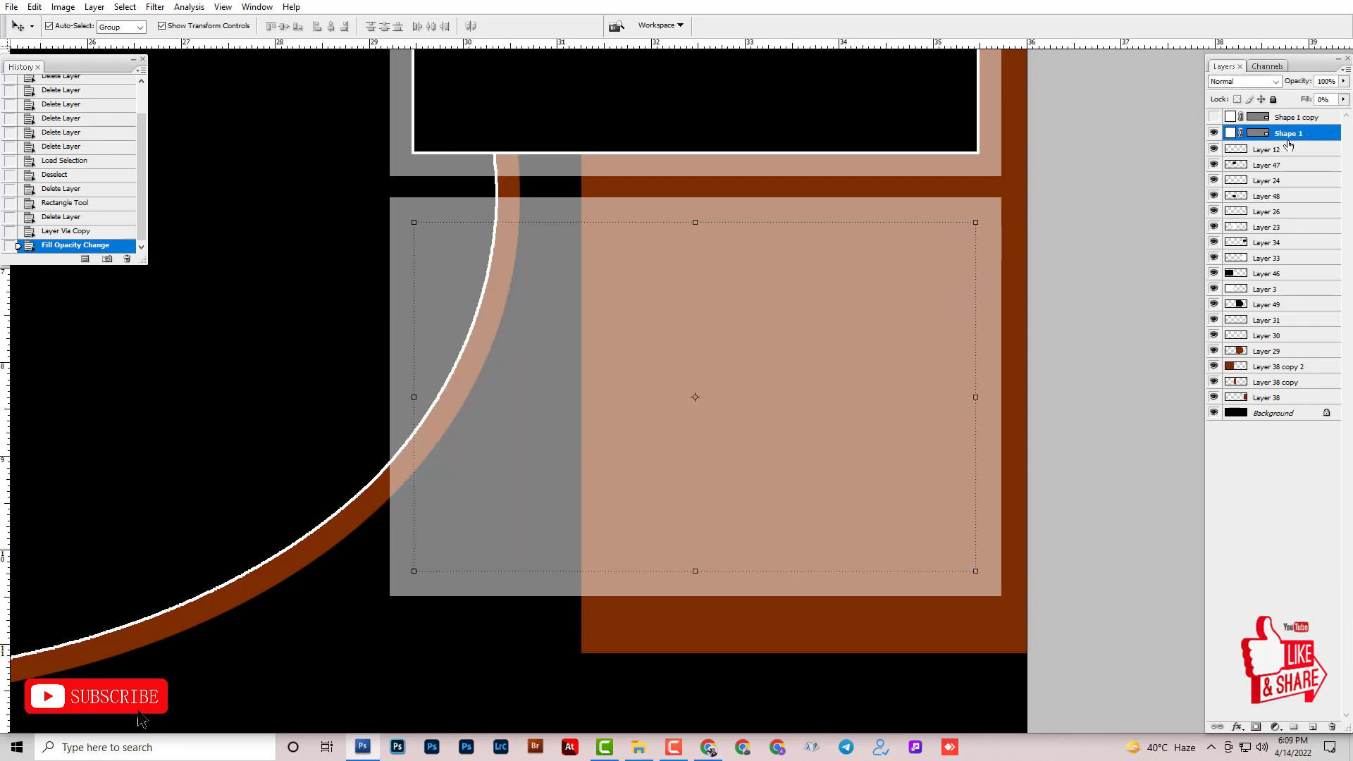
pyautogui.moveTo(1344, 81); pyautogui.dragTo(1342, 83)
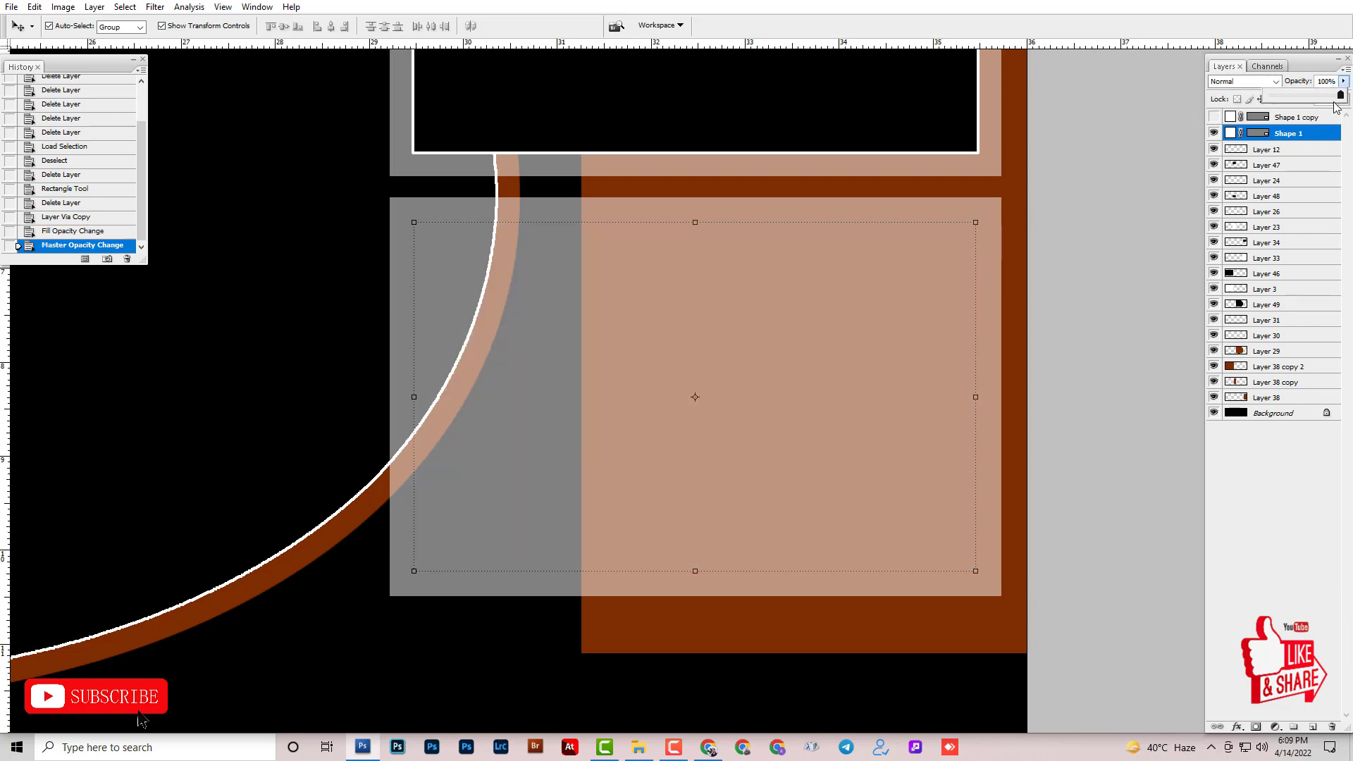
pyautogui.click(1266, 83)
pyautogui.click(1256, 79)
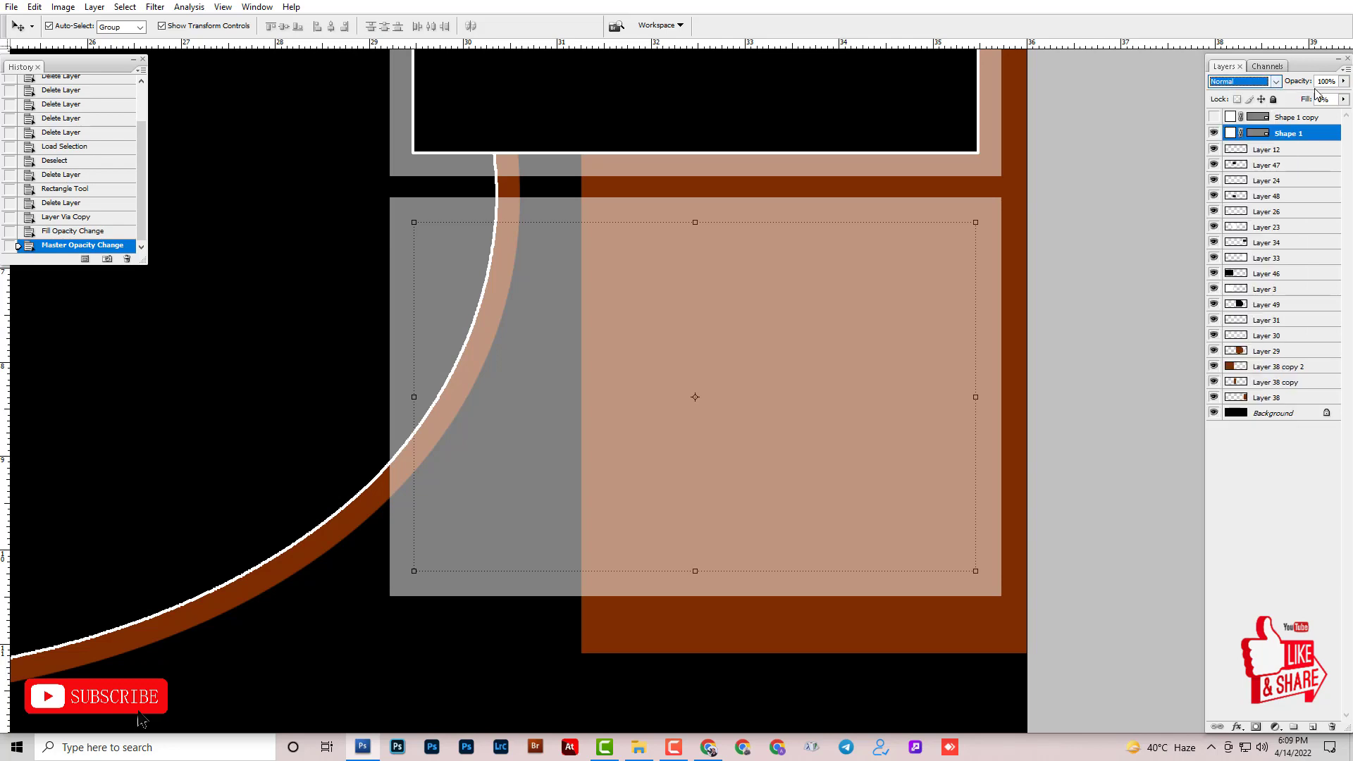
pyautogui.click(1344, 102)
pyautogui.click(1322, 113)
pyautogui.moveTo(1322, 117); pyautogui.dragTo(1340, 115)
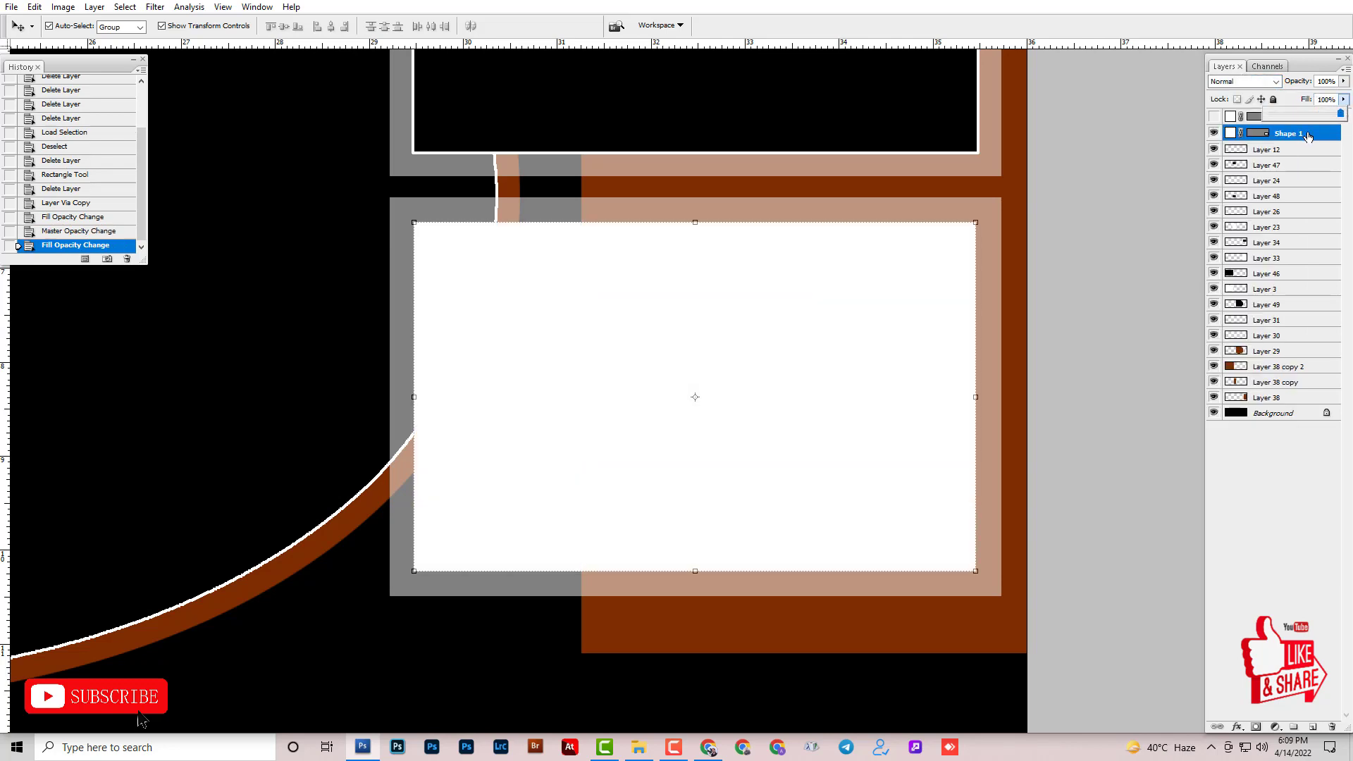
# Add a white stroke layer style to Shape 1, with position Inside and a size of 12 px.
pyautogui.doubleClick(1310, 136)
pyautogui.click(916, 325)
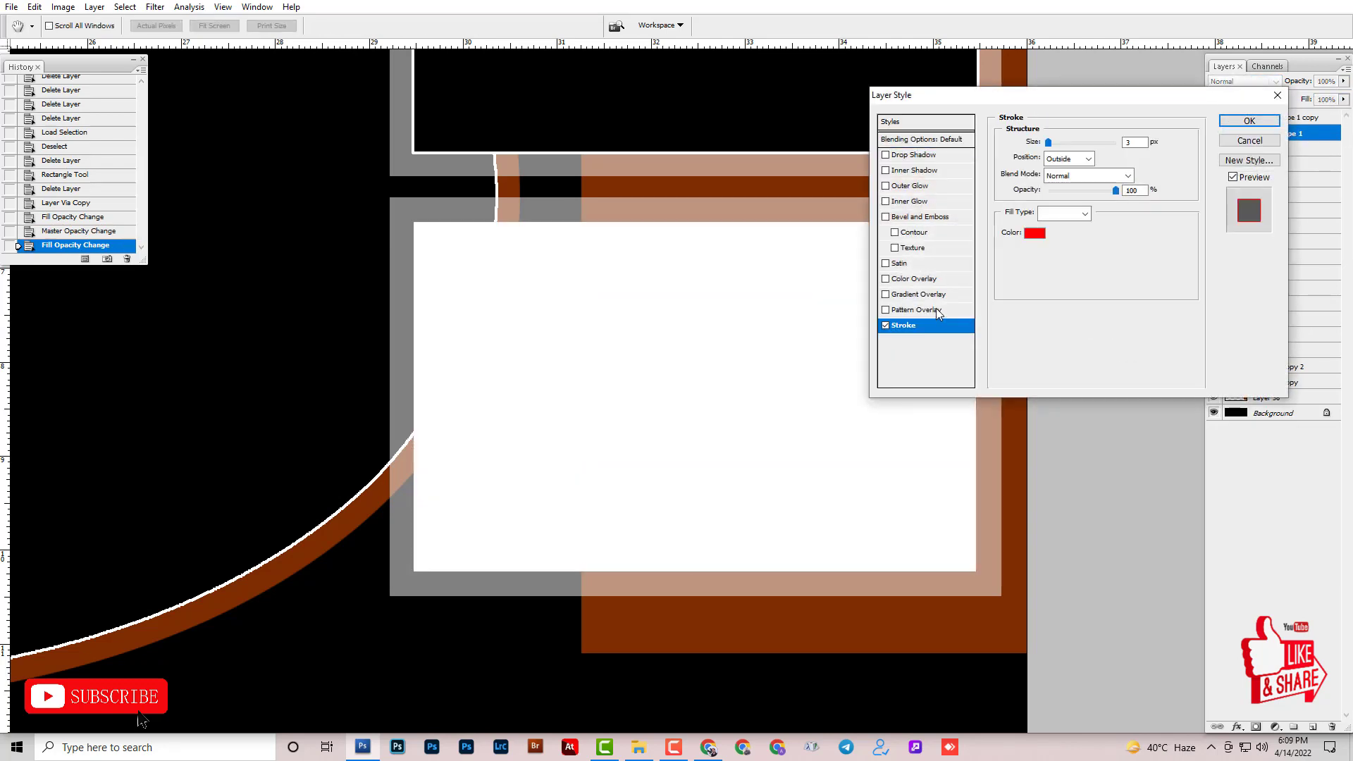
pyautogui.click(1040, 234)
pyautogui.click(553, 236)
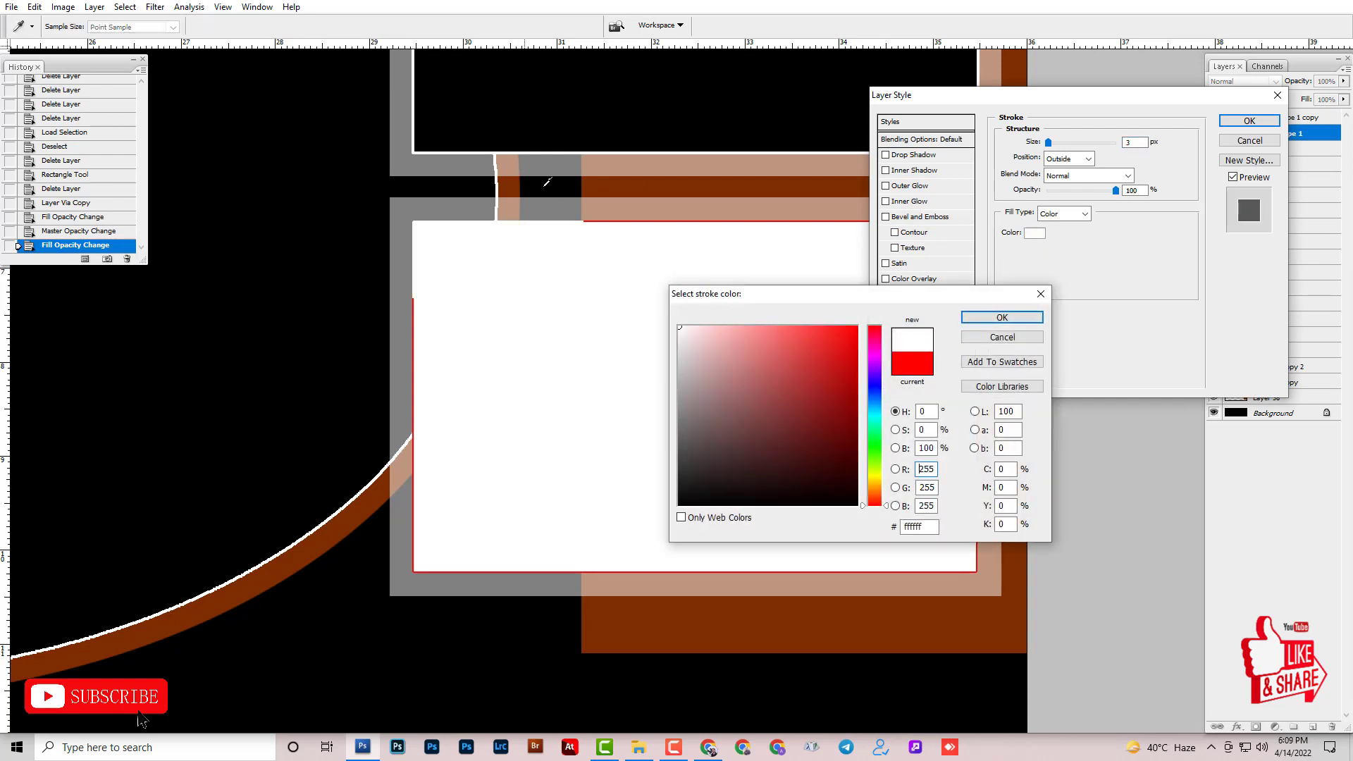
pyautogui.click(971, 318)
pyautogui.click(1059, 161)
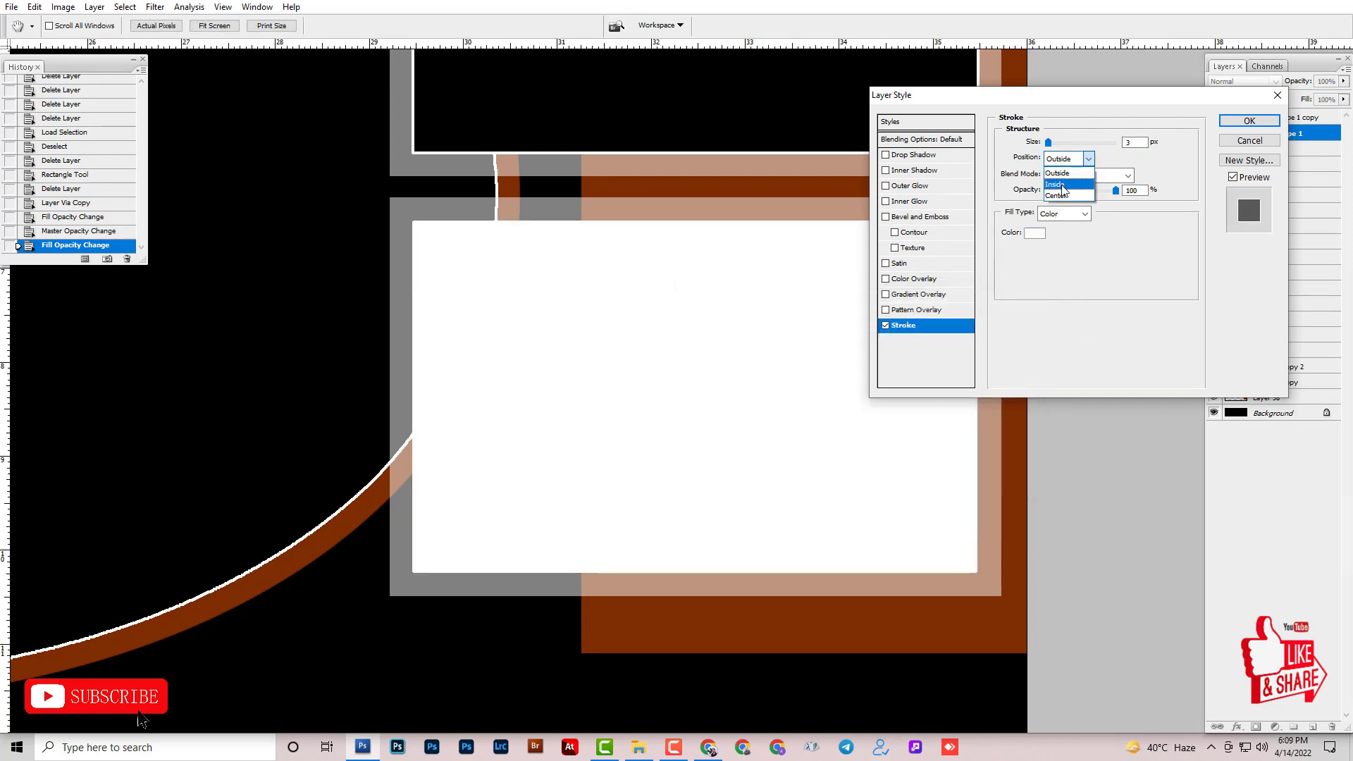
pyautogui.click(1060, 173)
pyautogui.moveTo(1048, 142); pyautogui.dragTo(1046, 142)
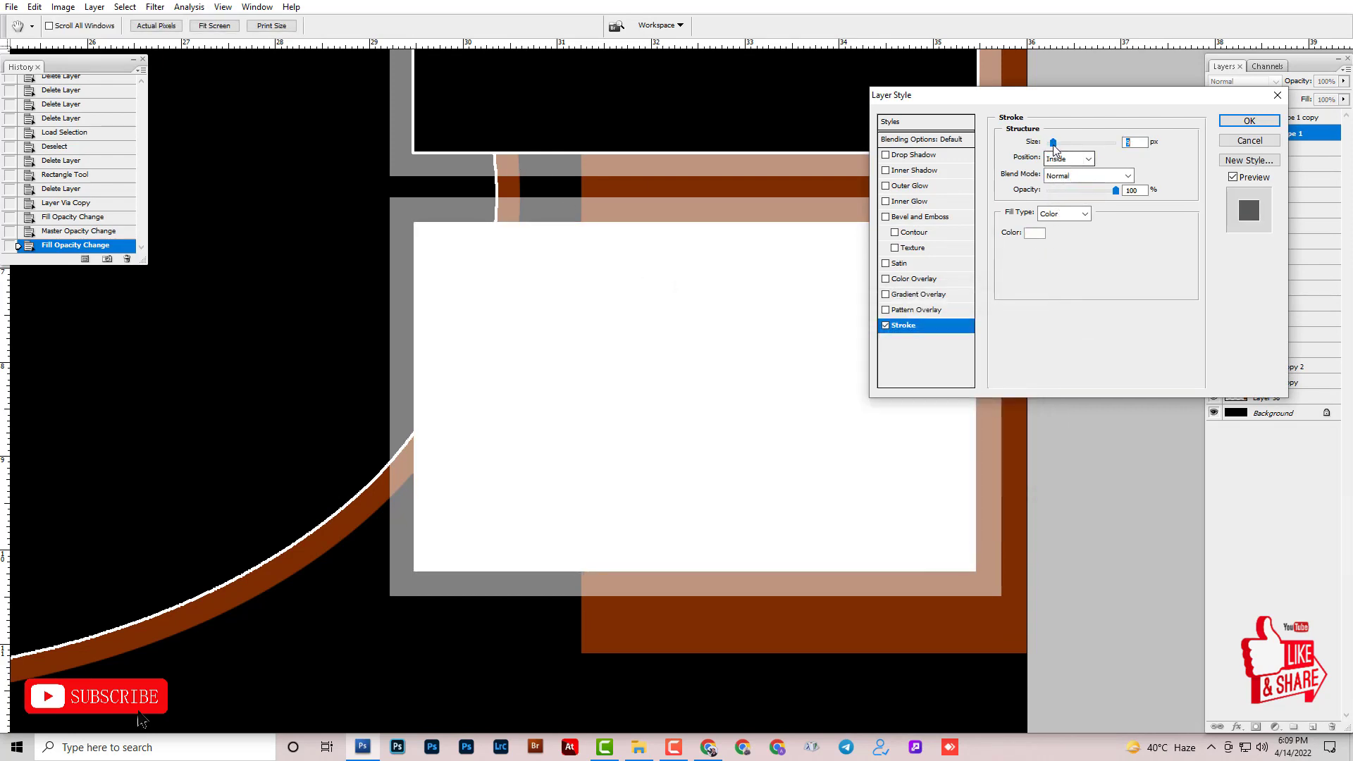
pyautogui.write('12')
pyautogui.click(1248, 123)
# Set the fill opacity of Shape 1 to 0% so that only its white stroke shows.
pyautogui.click(1343, 101)
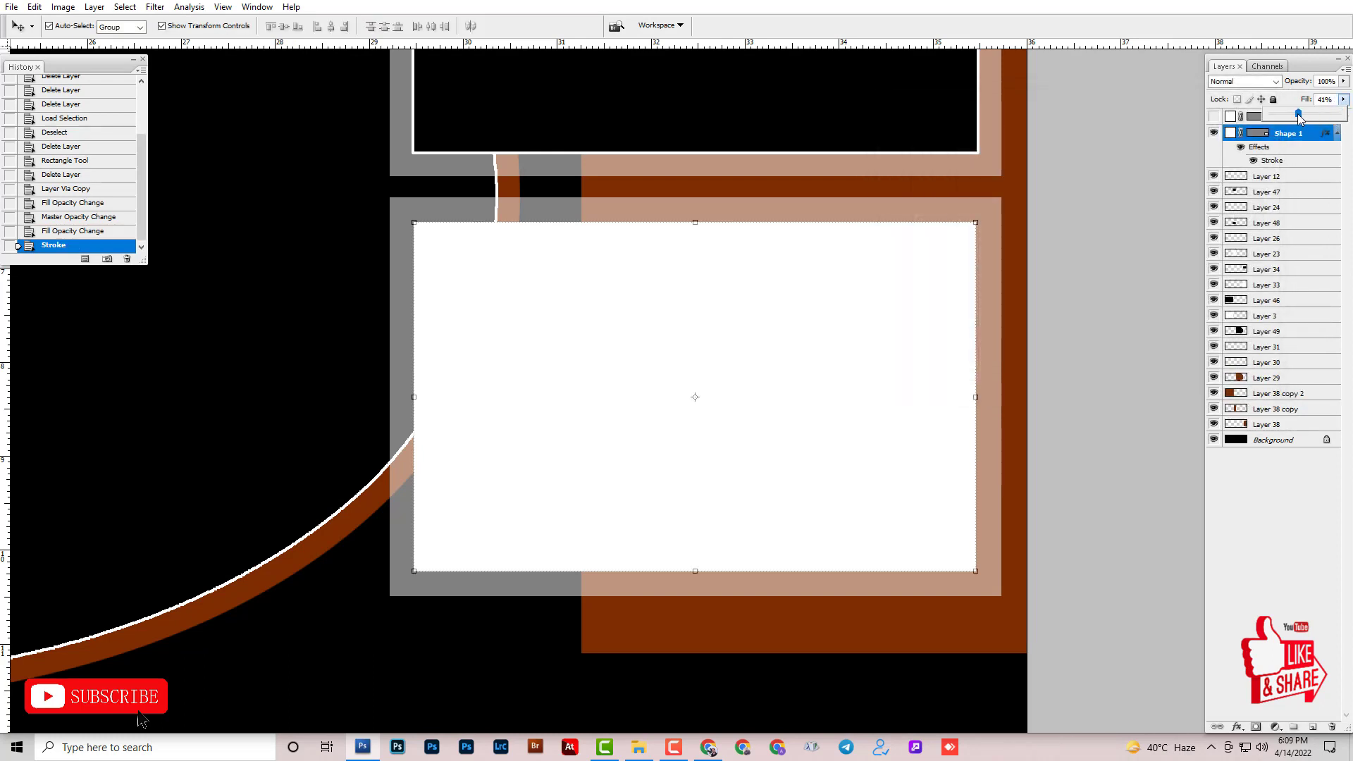
pyautogui.moveTo(1299, 119); pyautogui.dragTo(1269, 117)
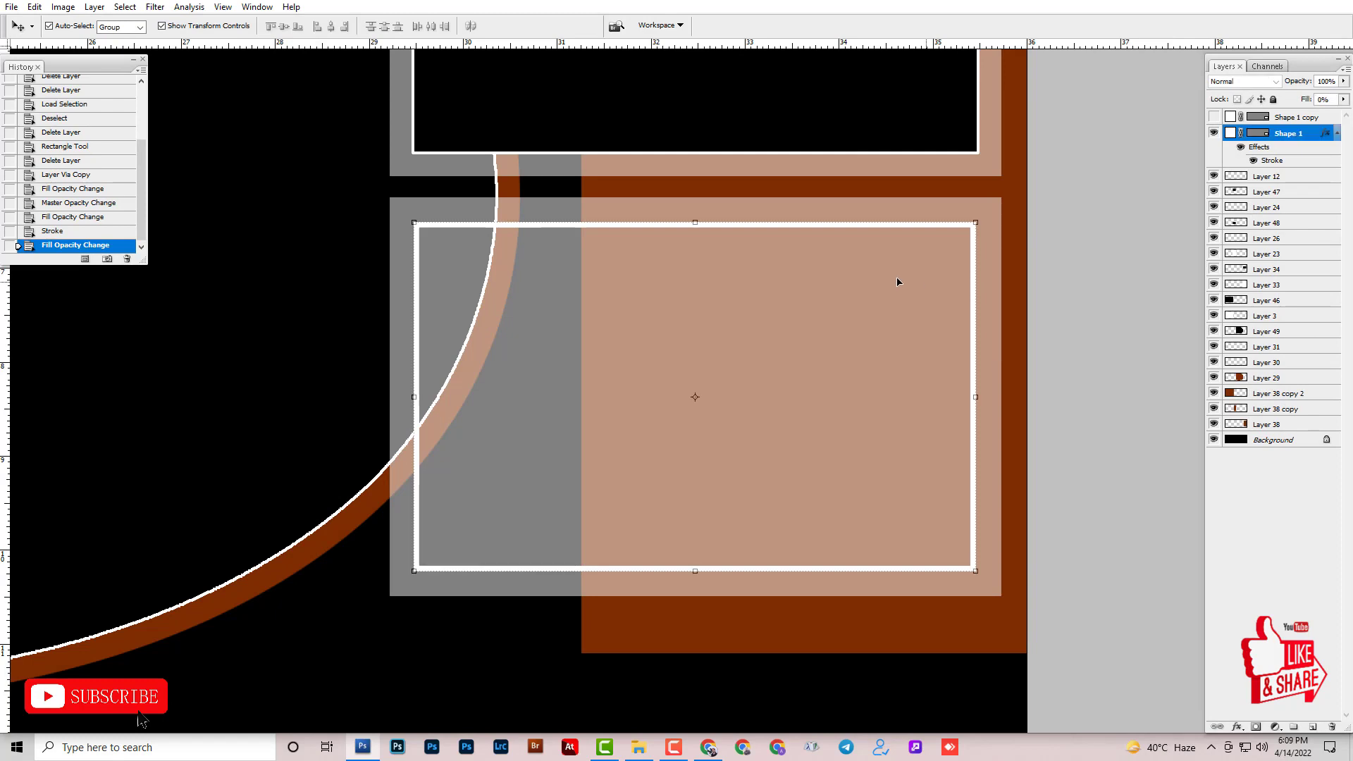
pyautogui.hotkey('ctrl', '-')
pyautogui.hotkey('ctrl', '+')
pyautogui.moveTo(796, 295); pyautogui.dragTo(737, 260)
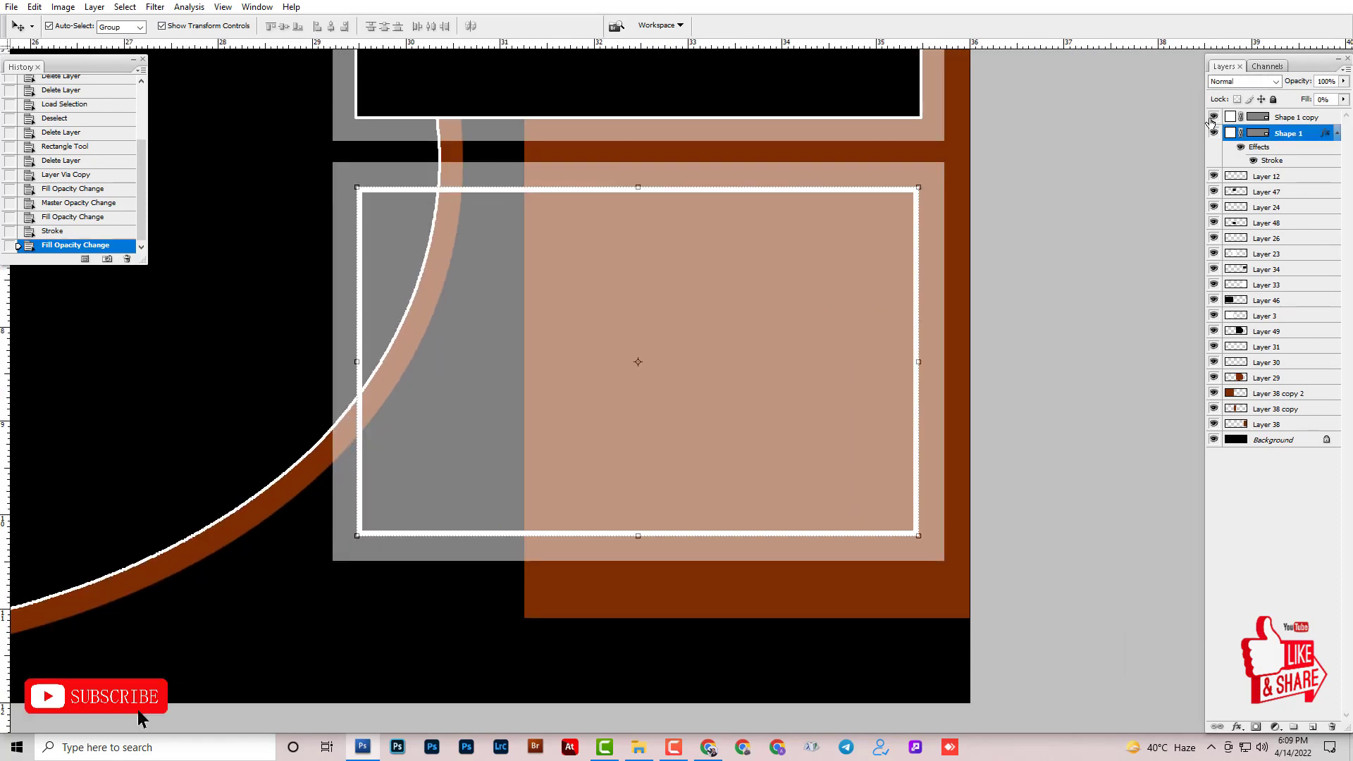
# Make the Shape 1 copy layer visible and move the Shape 1 layer above it.
pyautogui.click(1213, 117)
pyautogui.click(877, 252)
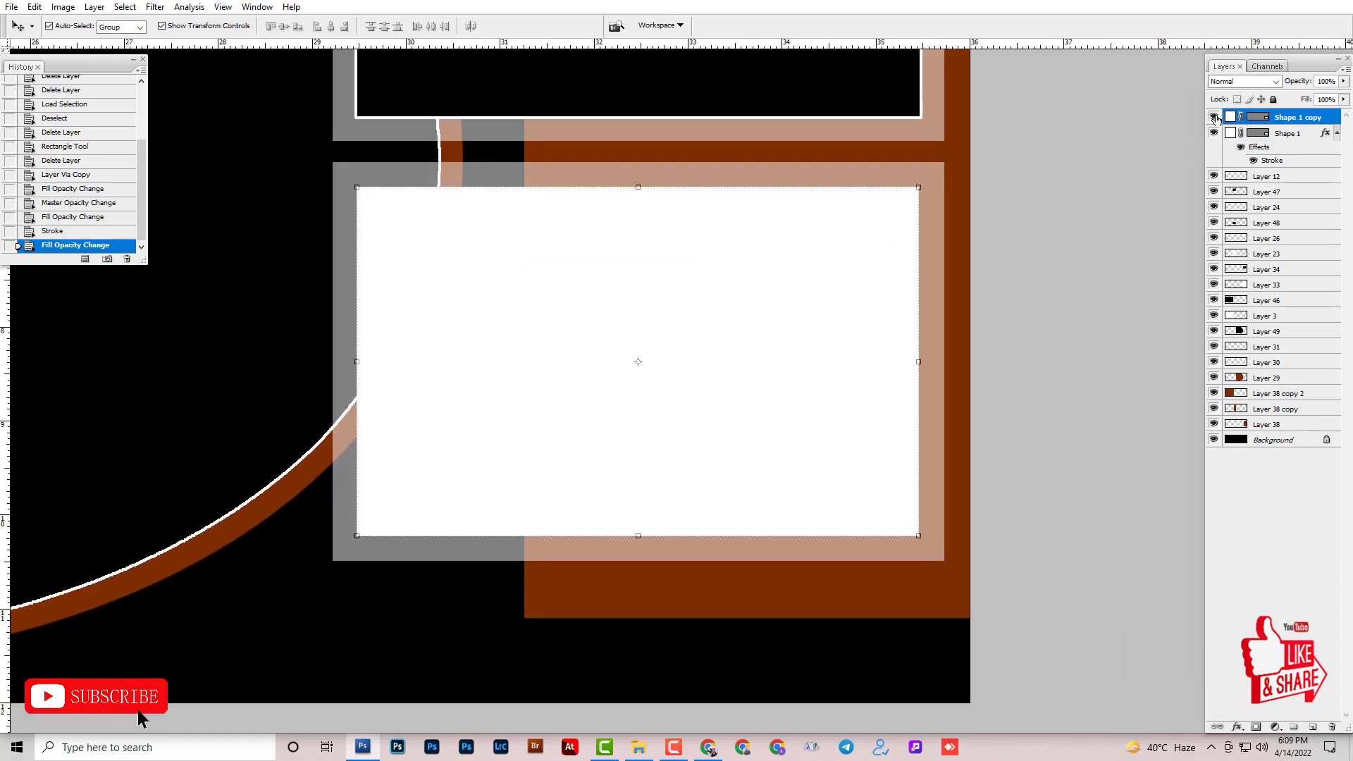
pyautogui.moveTo(1278, 142); pyautogui.dragTo(1279, 112)
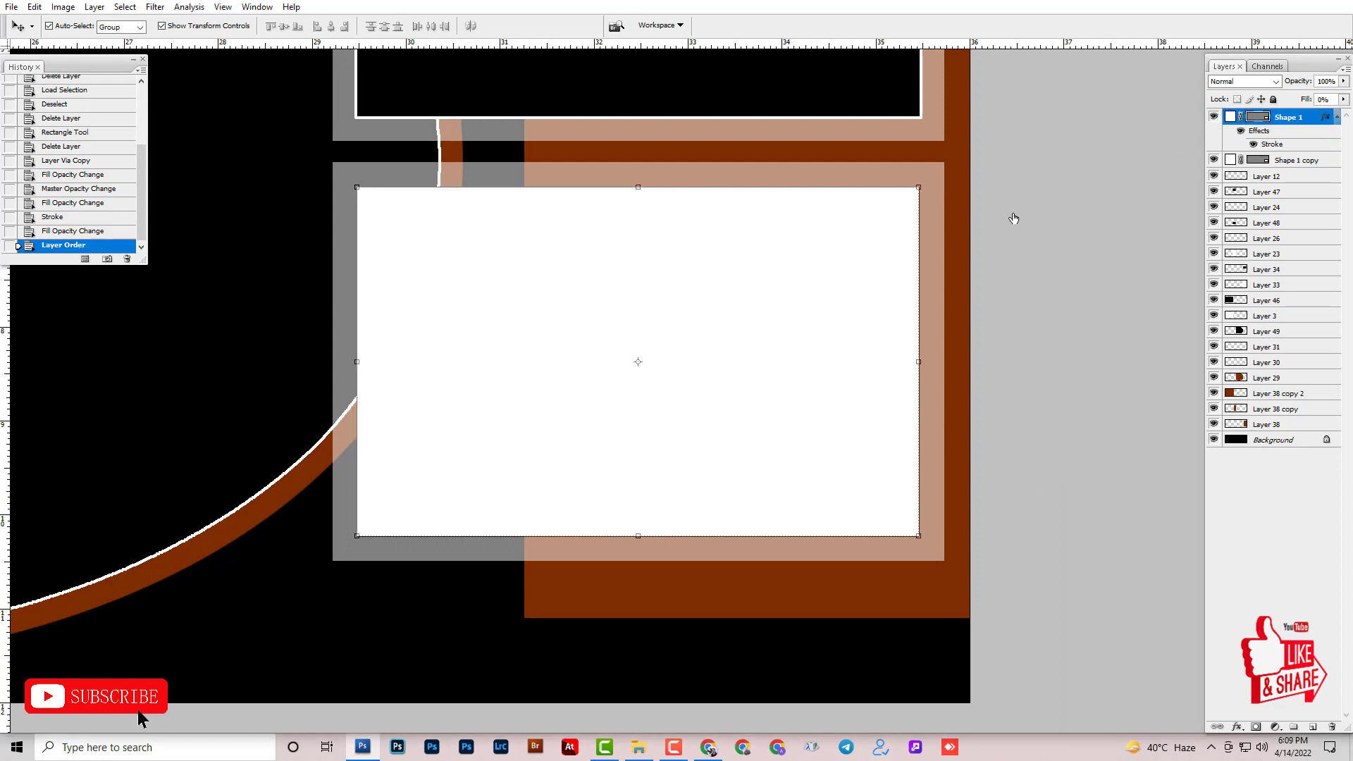
pyautogui.keyDown('ctrl'); pyautogui.click(1258, 117); pyautogui.keyUp('ctrl')
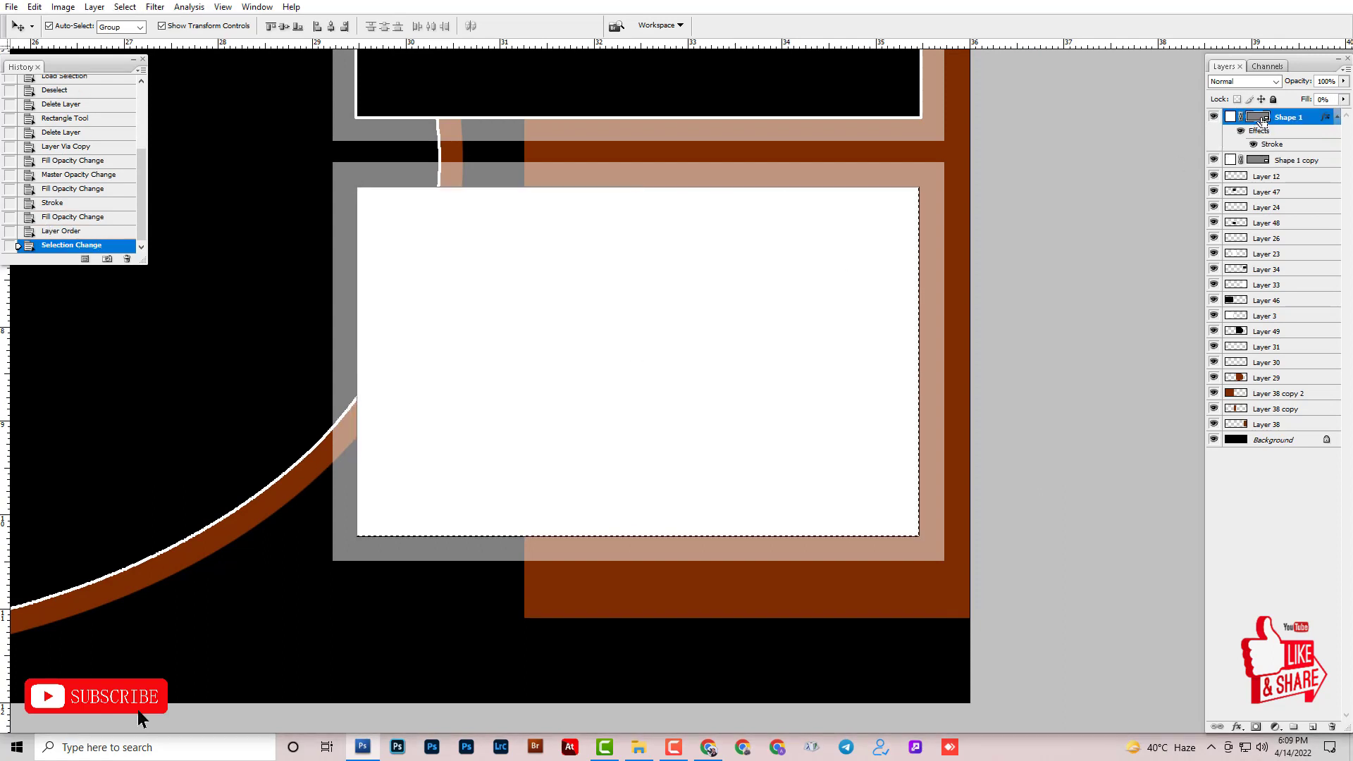
pyautogui.click(1087, 238)
pyautogui.hotkey('ctrl', 'd')
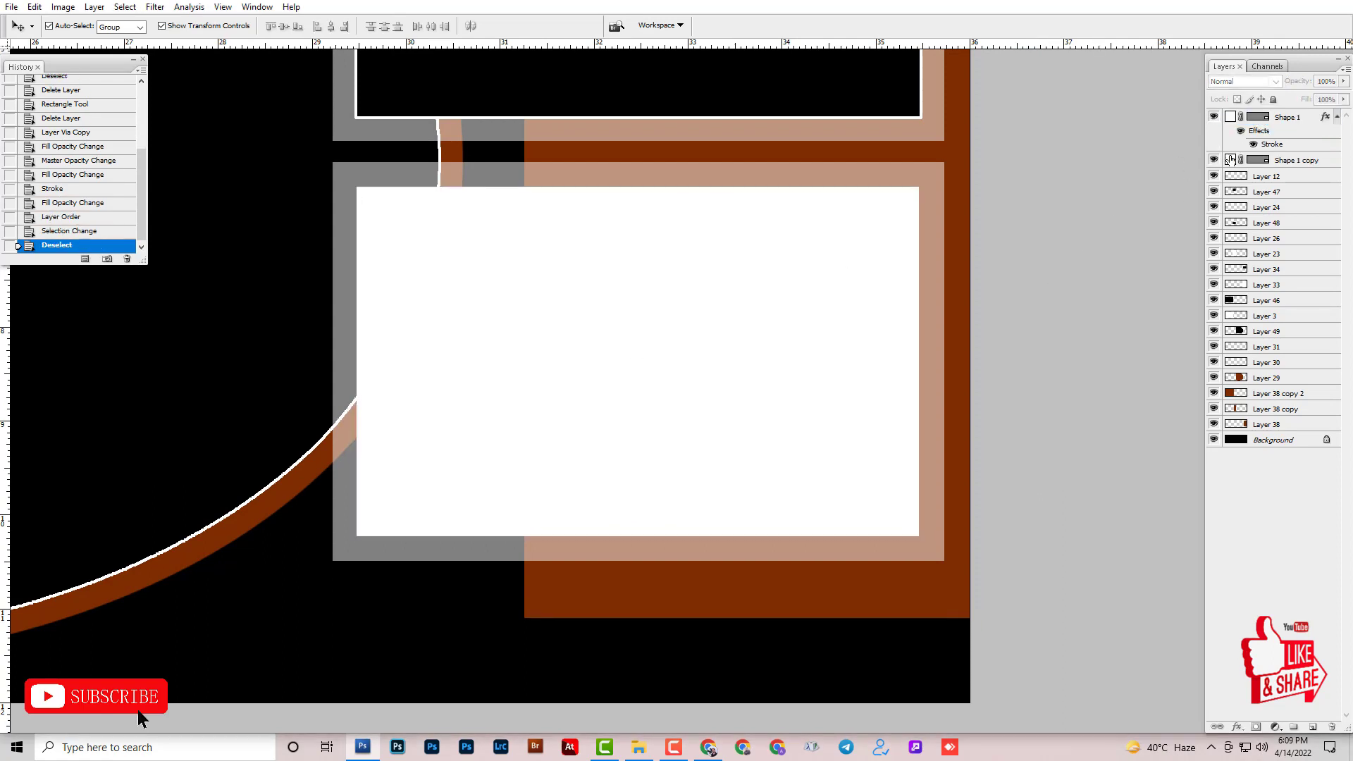
# Enlarge Shape 1 slightly at its upper-left and lower-right corners so its outline extends just past the rectangle beneath.
pyautogui.click(1294, 121)
pyautogui.hotkey('ctrl', 't')
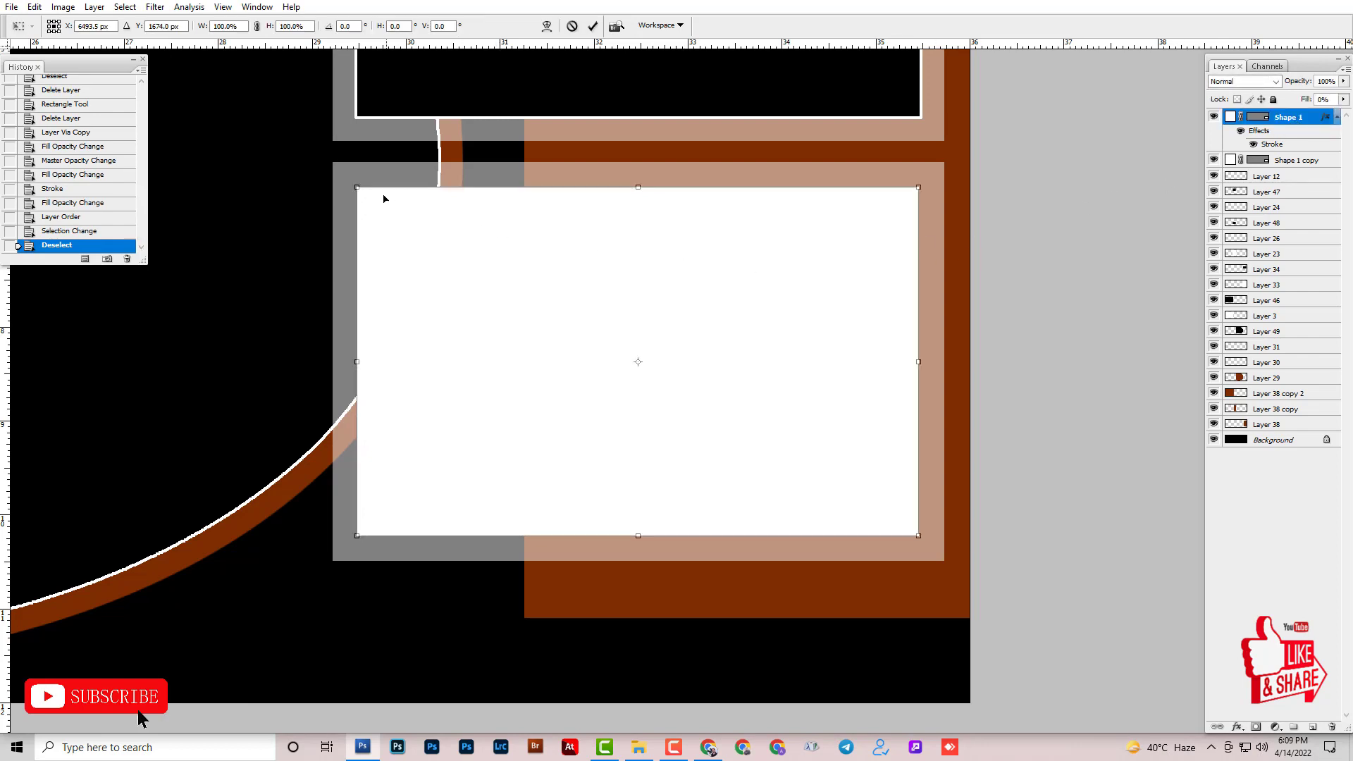
pyautogui.moveTo(358, 186); pyautogui.dragTo(353, 184)
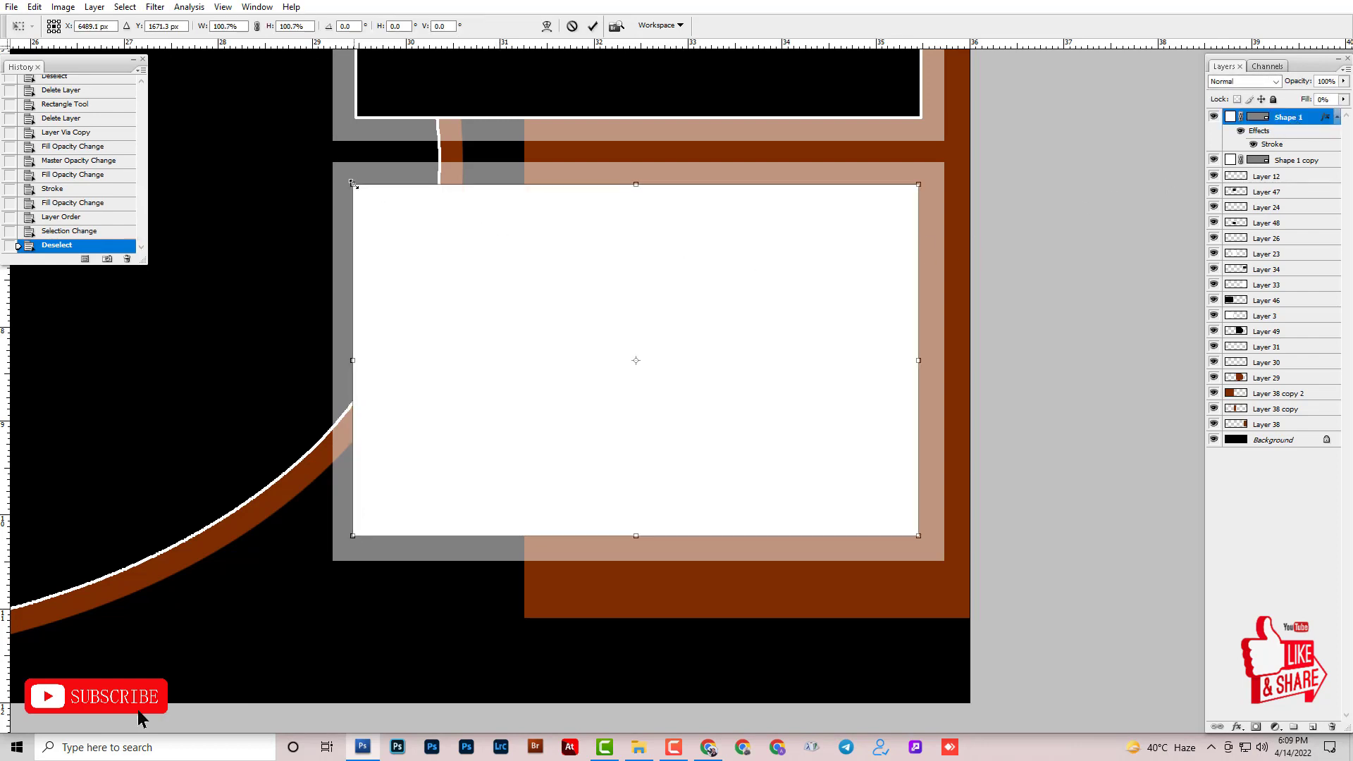
pyautogui.moveTo(917, 536); pyautogui.dragTo(921, 539)
pyautogui.press('Return')
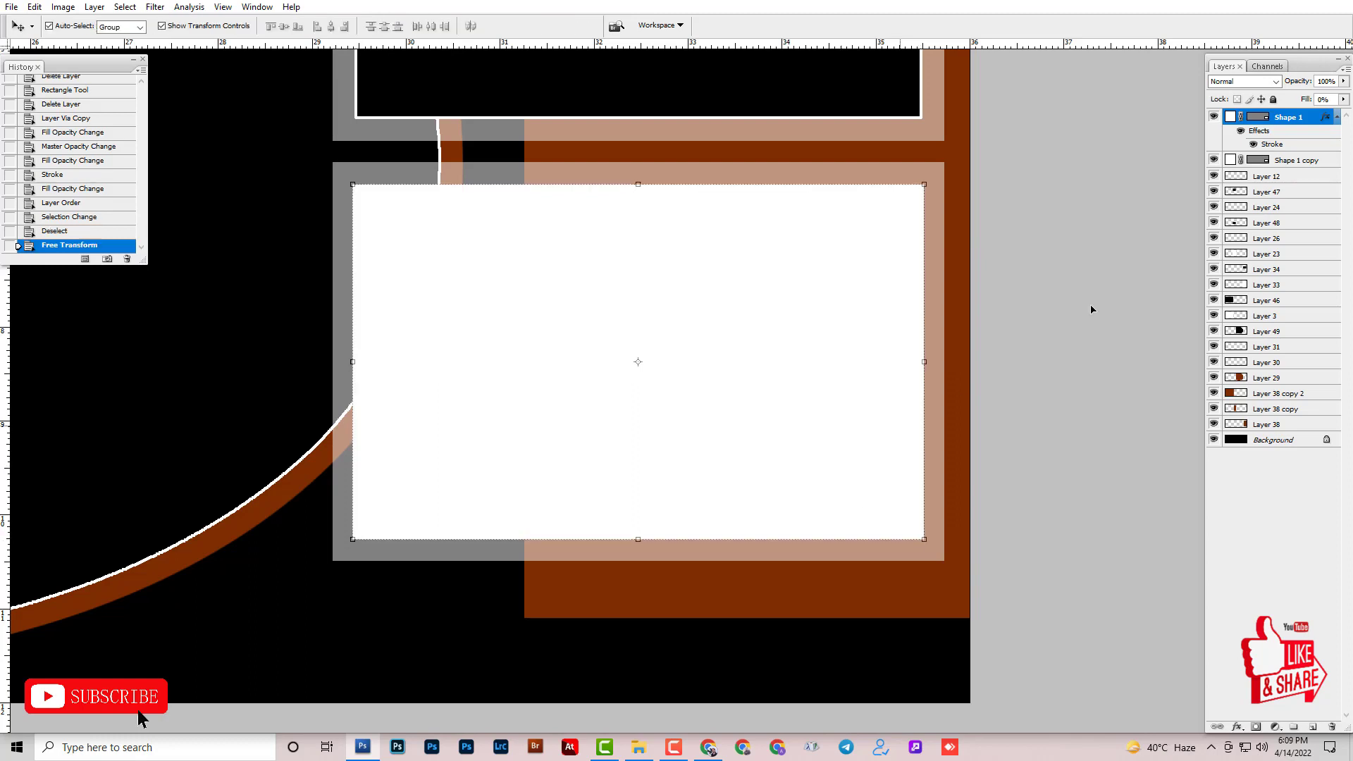
# Change the fill colour of the Shape 1 copy rectangle to black.
pyautogui.click(1230, 162)
pyautogui.doubleClick(1230, 163)
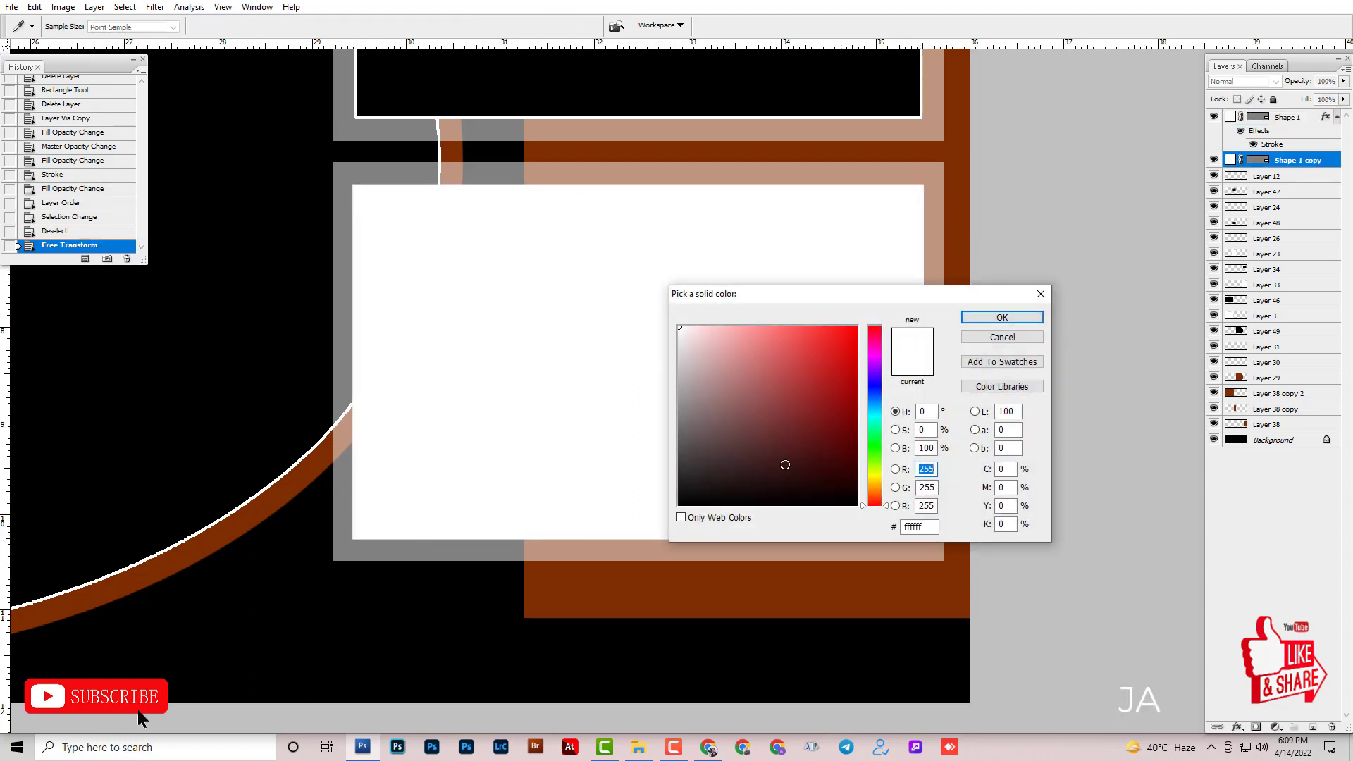
pyautogui.moveTo(786, 464); pyautogui.dragTo(860, 504)
pyautogui.click(987, 319)
pyautogui.click(768, 318)
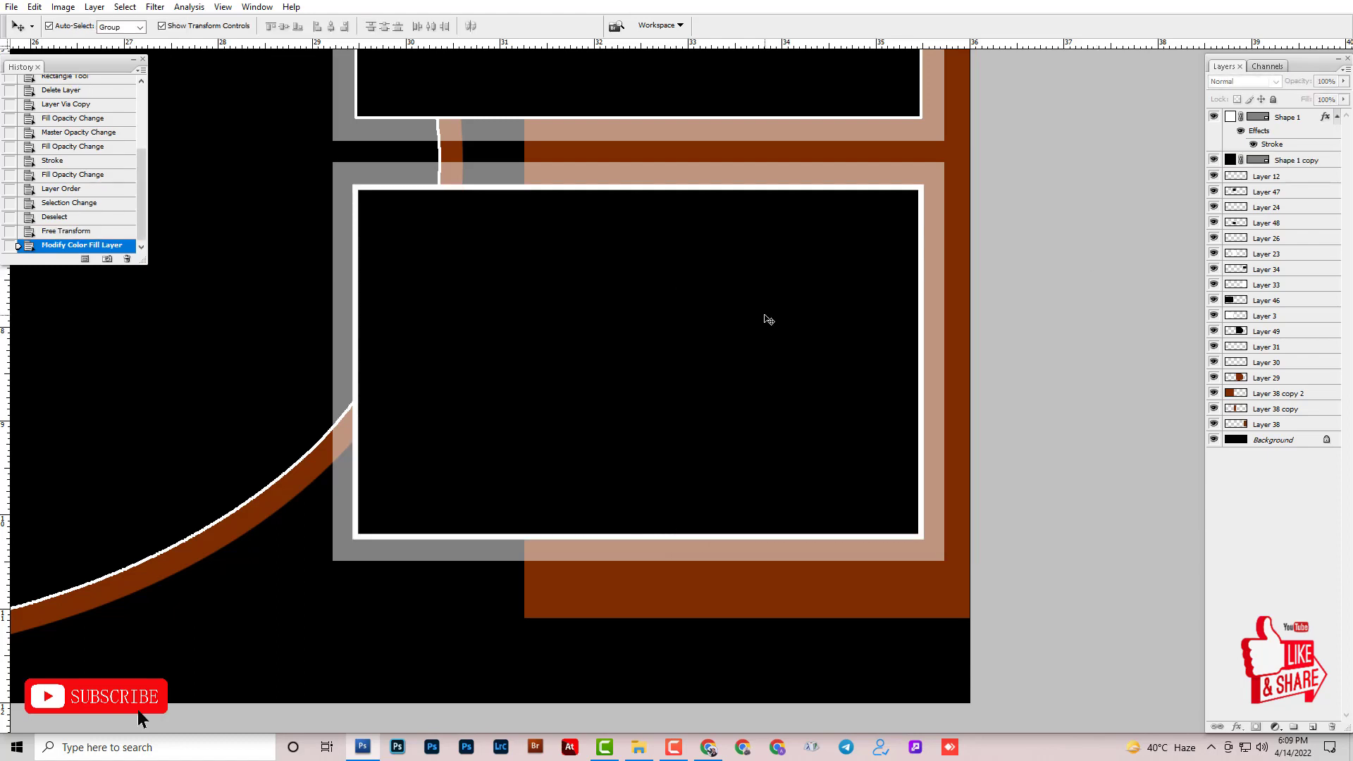
# Reduce the size of Shape 1's white stroke to 6 px.
pyautogui.hotkey('ctrl', '-')
pyautogui.moveTo(855, 320); pyautogui.dragTo(878, 412)
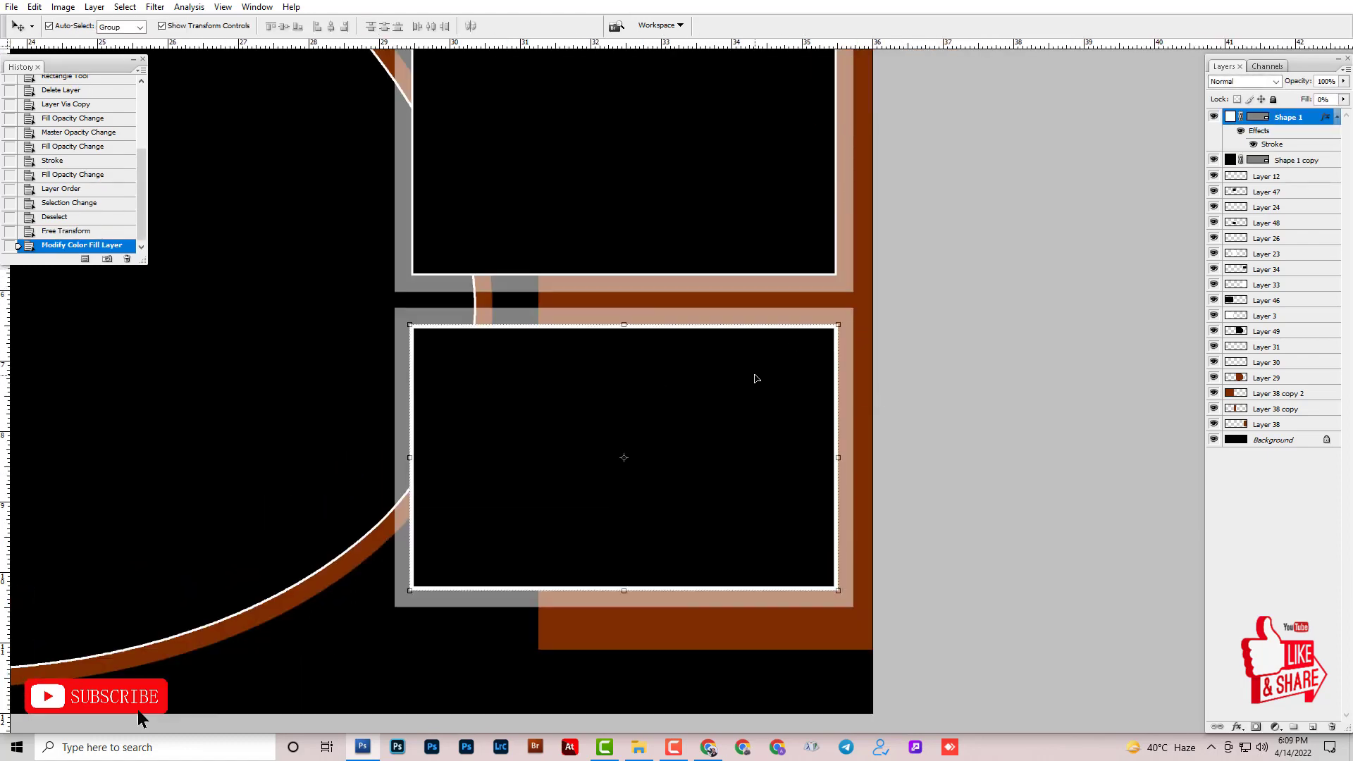
pyautogui.hotkey('ctrl', '+')
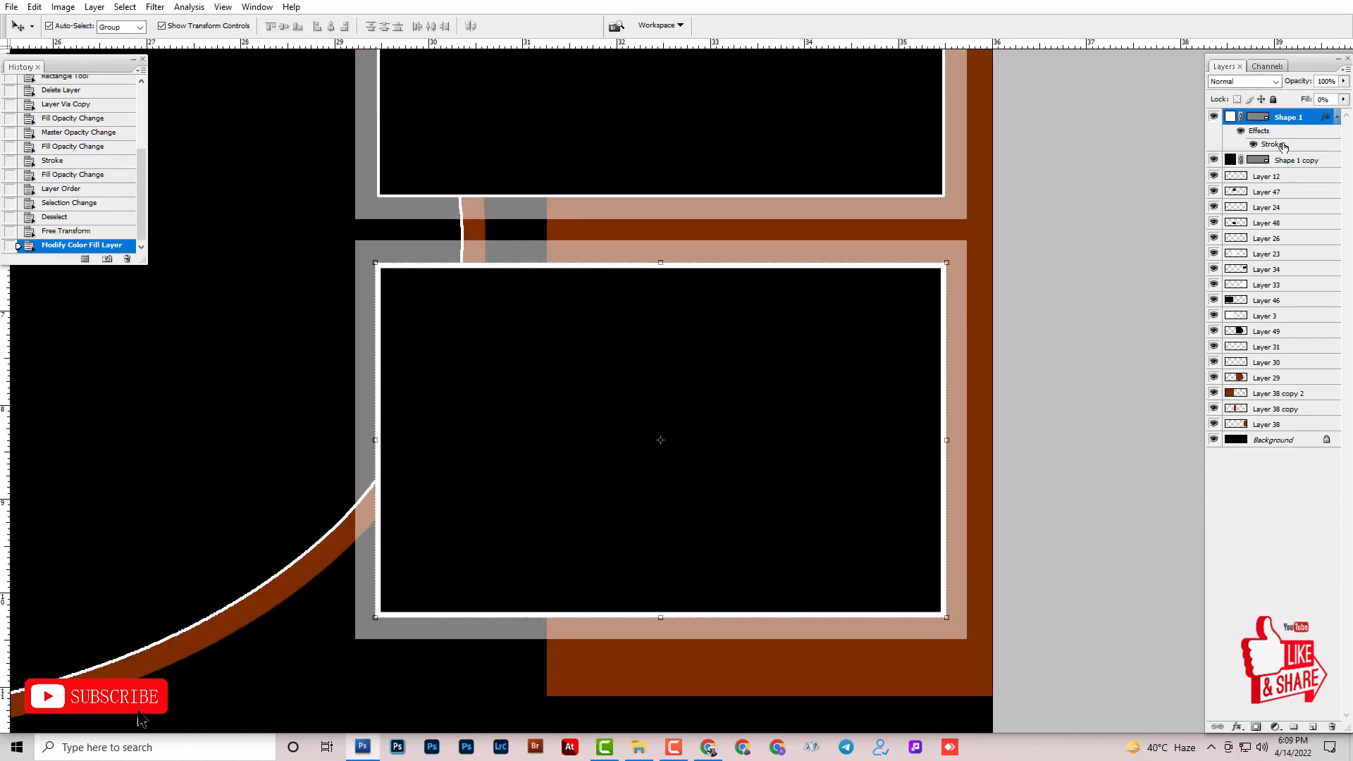
pyautogui.doubleClick(1282, 146)
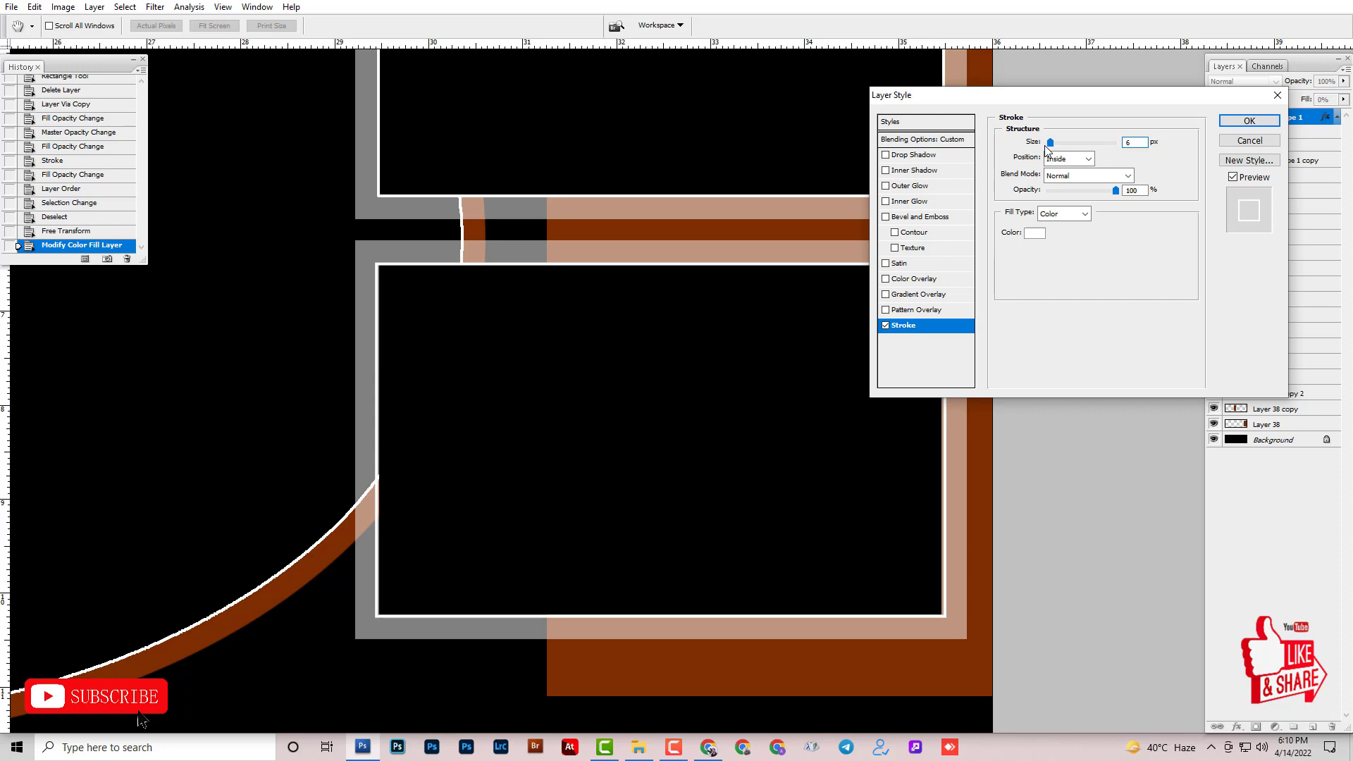
pyautogui.press('Return')
# Try to nudge the Shape 1 outline slightly to the right over the black rectangle.
pyautogui.hotkey('ctrl', '-')
pyautogui.moveTo(879, 298); pyautogui.dragTo(866, 242)
pyautogui.click(752, 316)
pyautogui.hotkey('ctrl', '+')
pyautogui.moveTo(757, 321); pyautogui.dragTo(738, 299)
pyautogui.rightClick(738, 299)
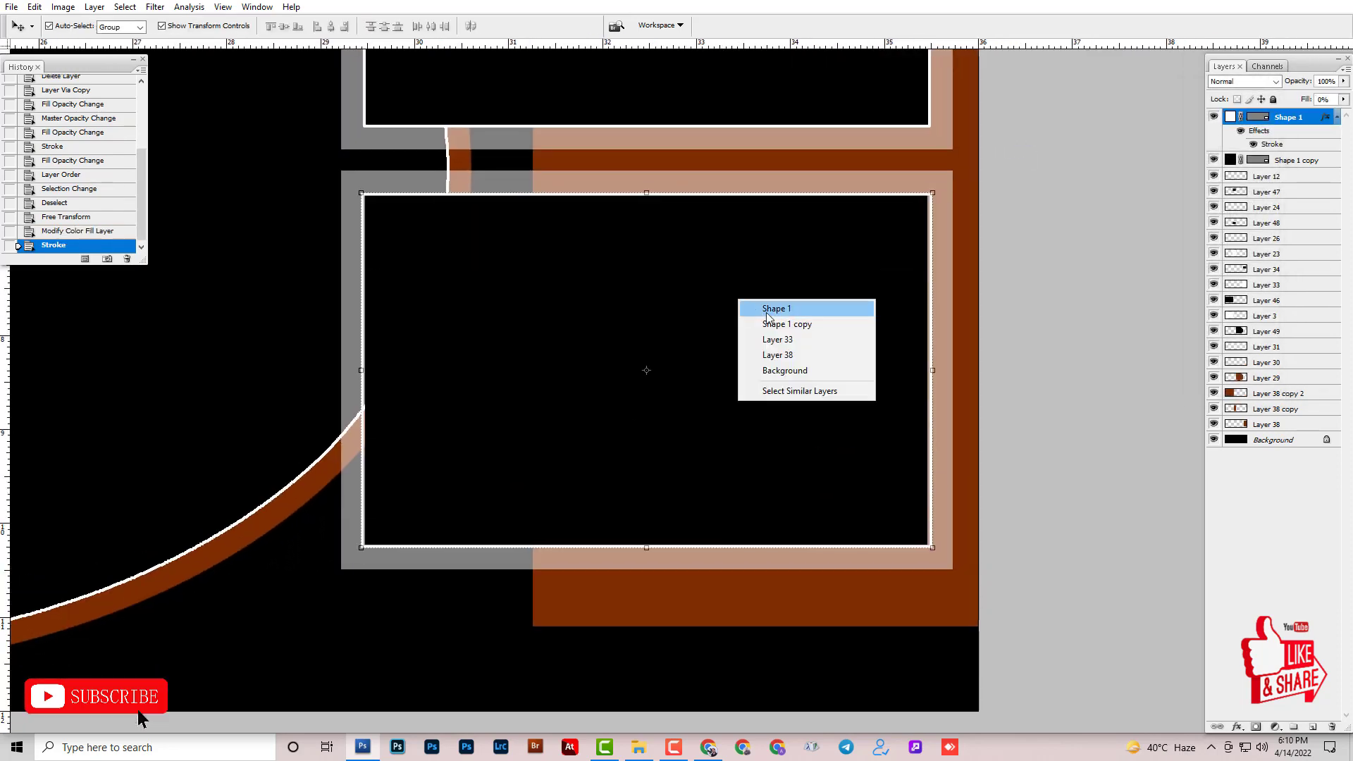
pyautogui.click(831, 308)
pyautogui.press('Right')
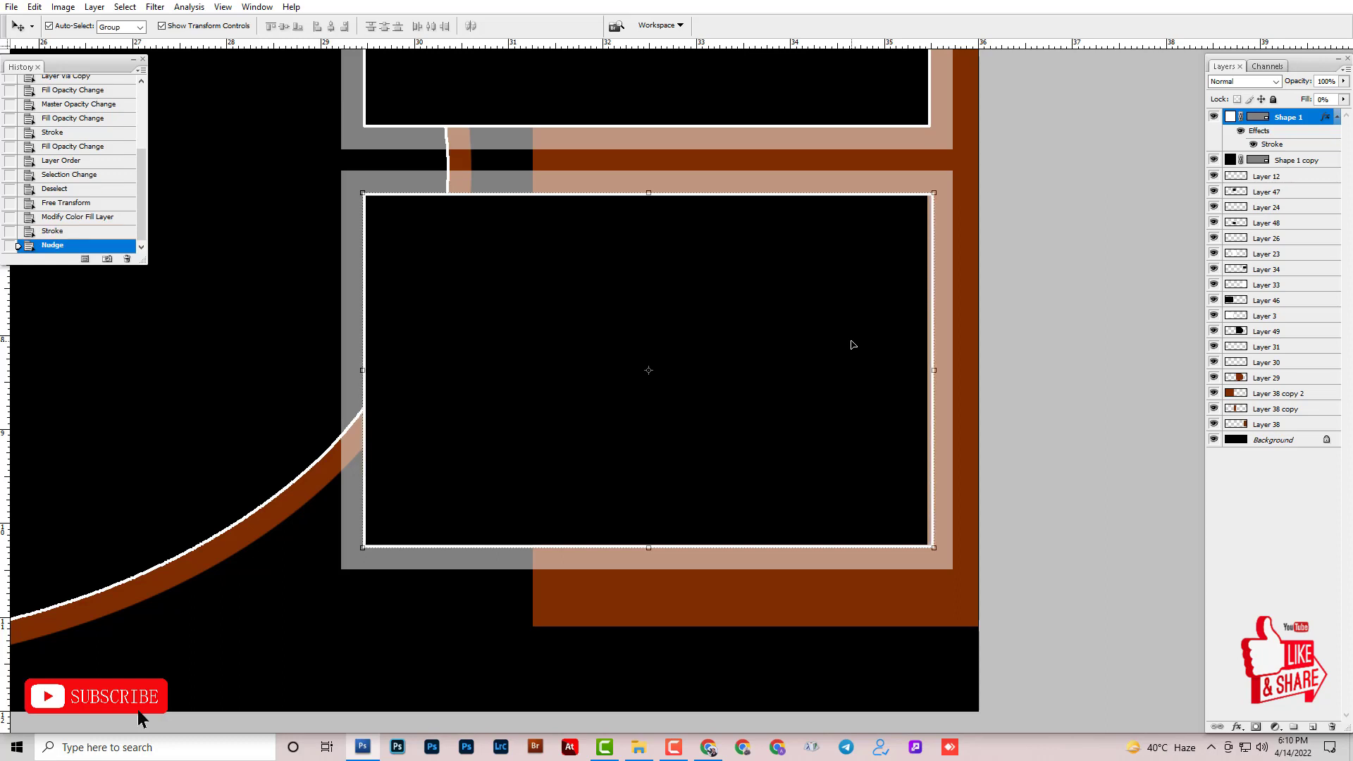
pyautogui.hotkey('ctrl', 'z')
# Nudge the black Shape 1 copy rectangle slightly right and down inside the white outline.
pyautogui.click(1308, 162)
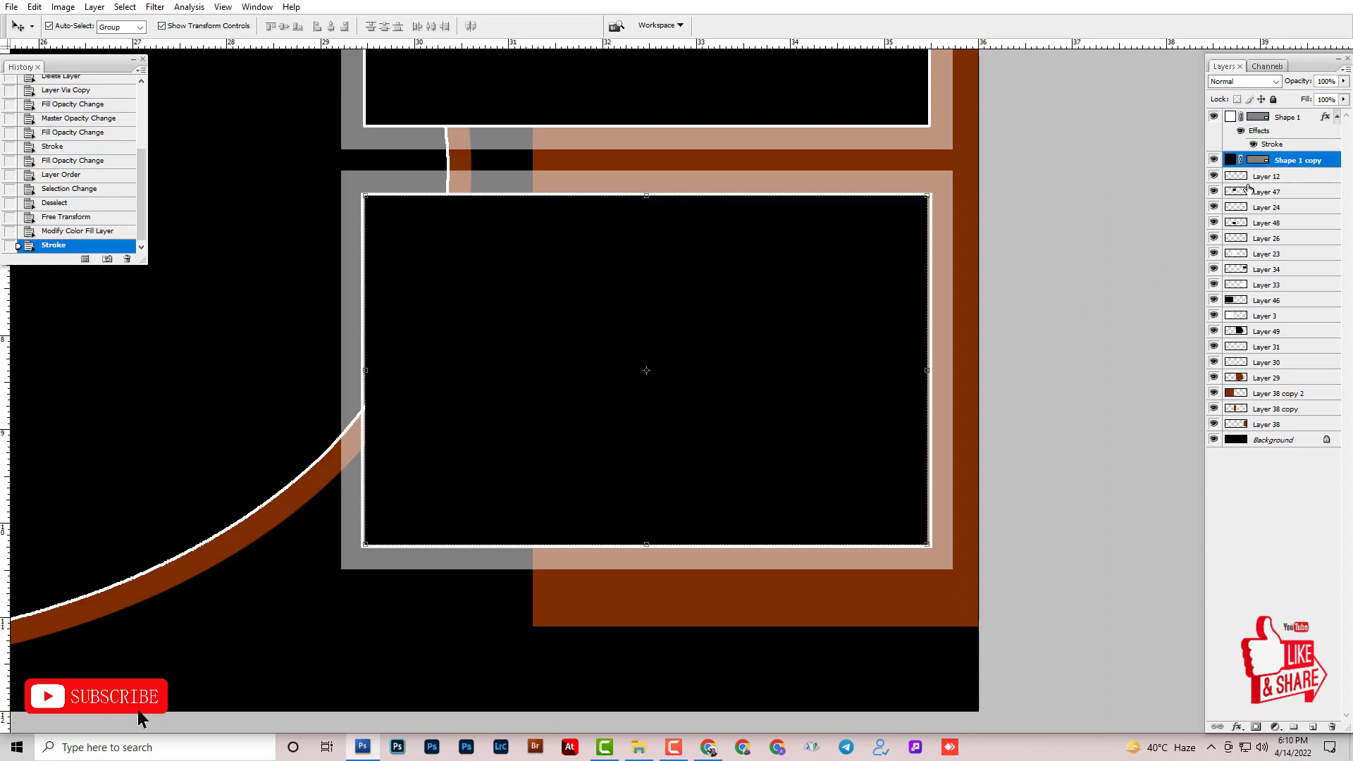
pyautogui.press('Right')
pyautogui.press('Down')
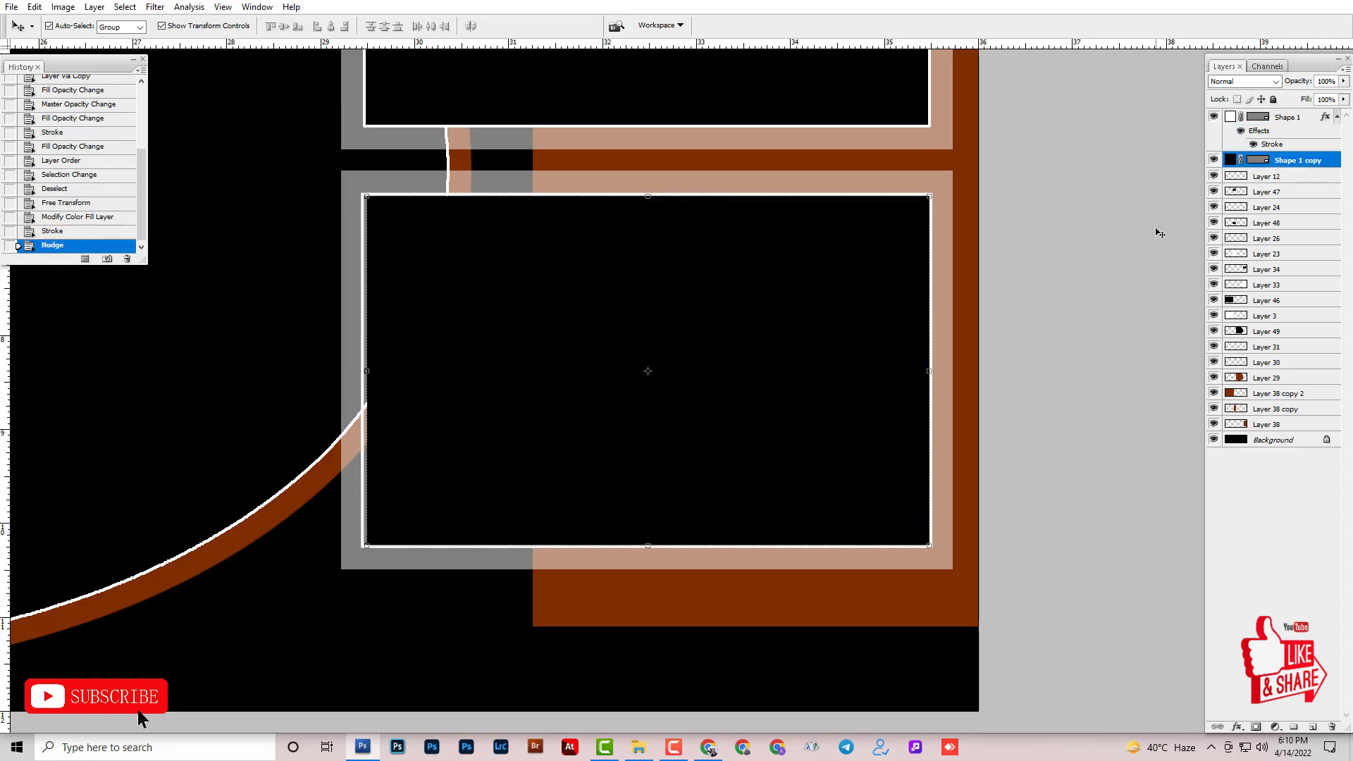
# Stretch the left edge of the black Shape 1 copy to 100.7% width so it meets the white outline.
pyautogui.hotkey('ctrl', '+')
pyautogui.hotkey('ctrl', '+')
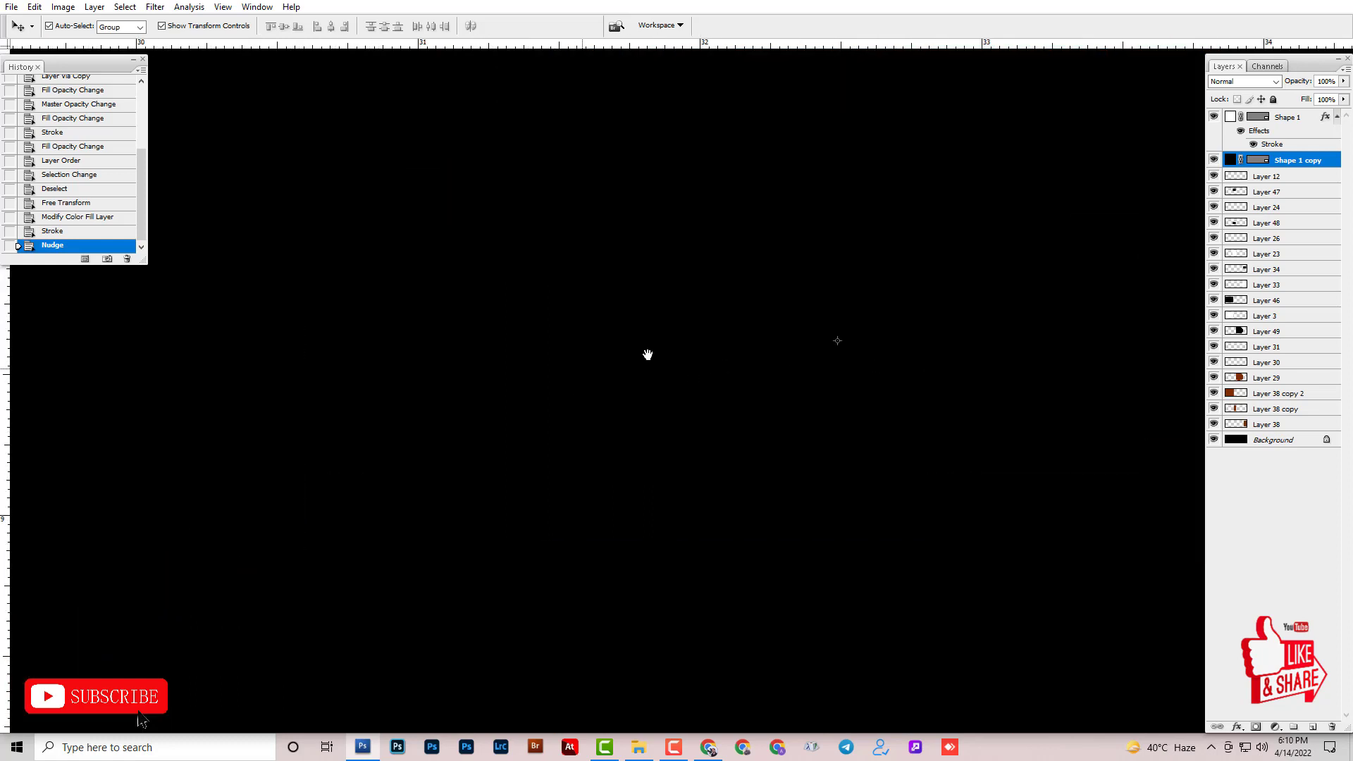
pyautogui.moveTo(53, 383); pyautogui.dragTo(515, 281)
pyautogui.moveTo(456, 241); pyautogui.dragTo(447, 241)
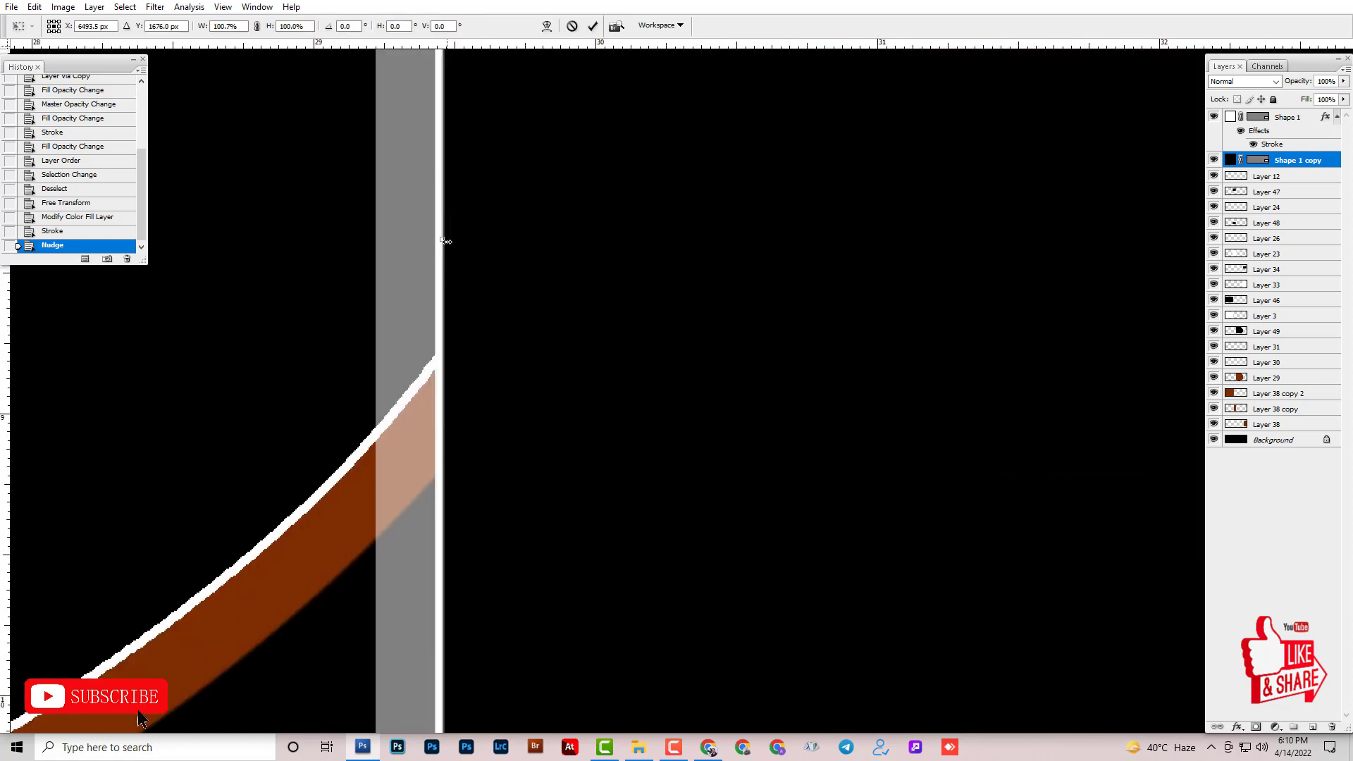
pyautogui.press('Return')
pyautogui.hotkey('ctrl', '-')
pyautogui.scroll(-2, 617, 269)
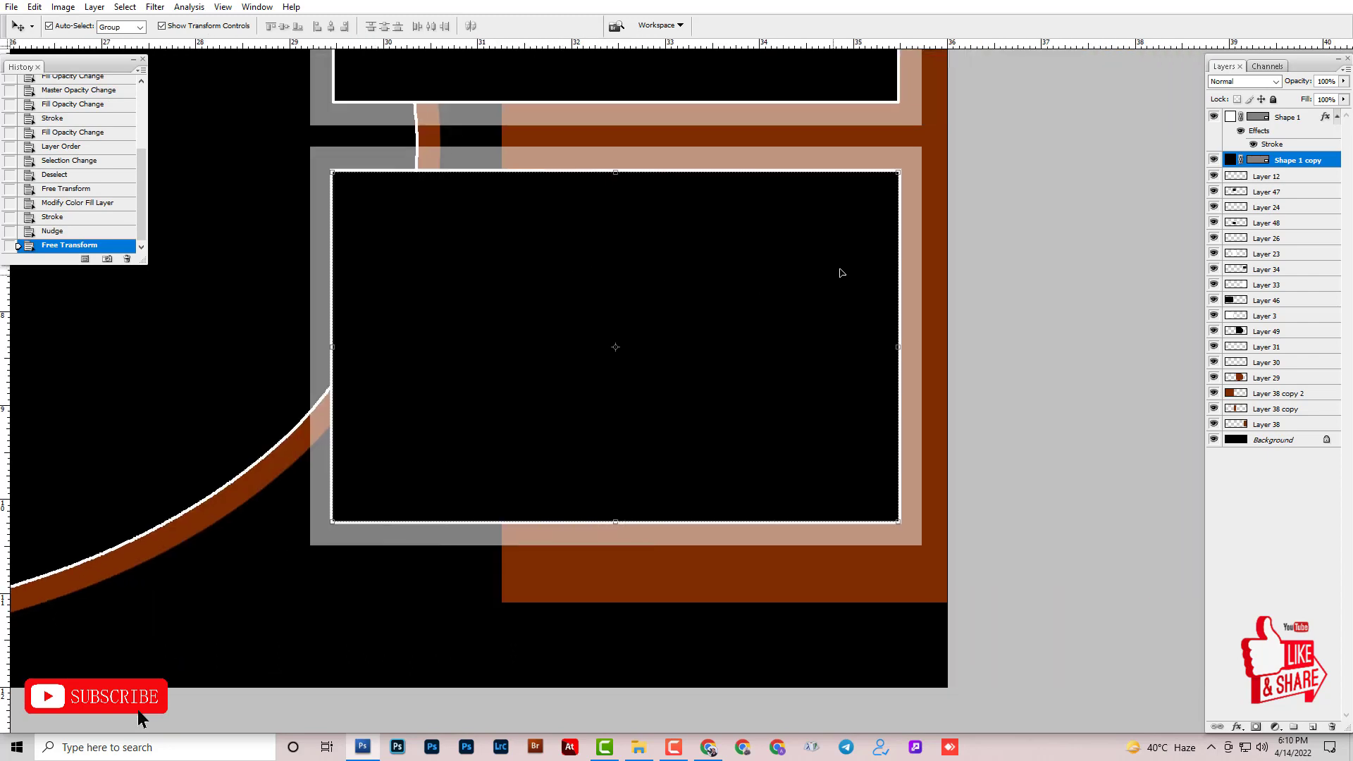
pyautogui.hotkey('ctrl', '-')
pyautogui.moveTo(767, 315); pyautogui.dragTo(966, 367)
# Switch to the 014.psd template and try moving its large circular placeholder, Layer 22.
pyautogui.hotkey('ctrl', 'Tab')
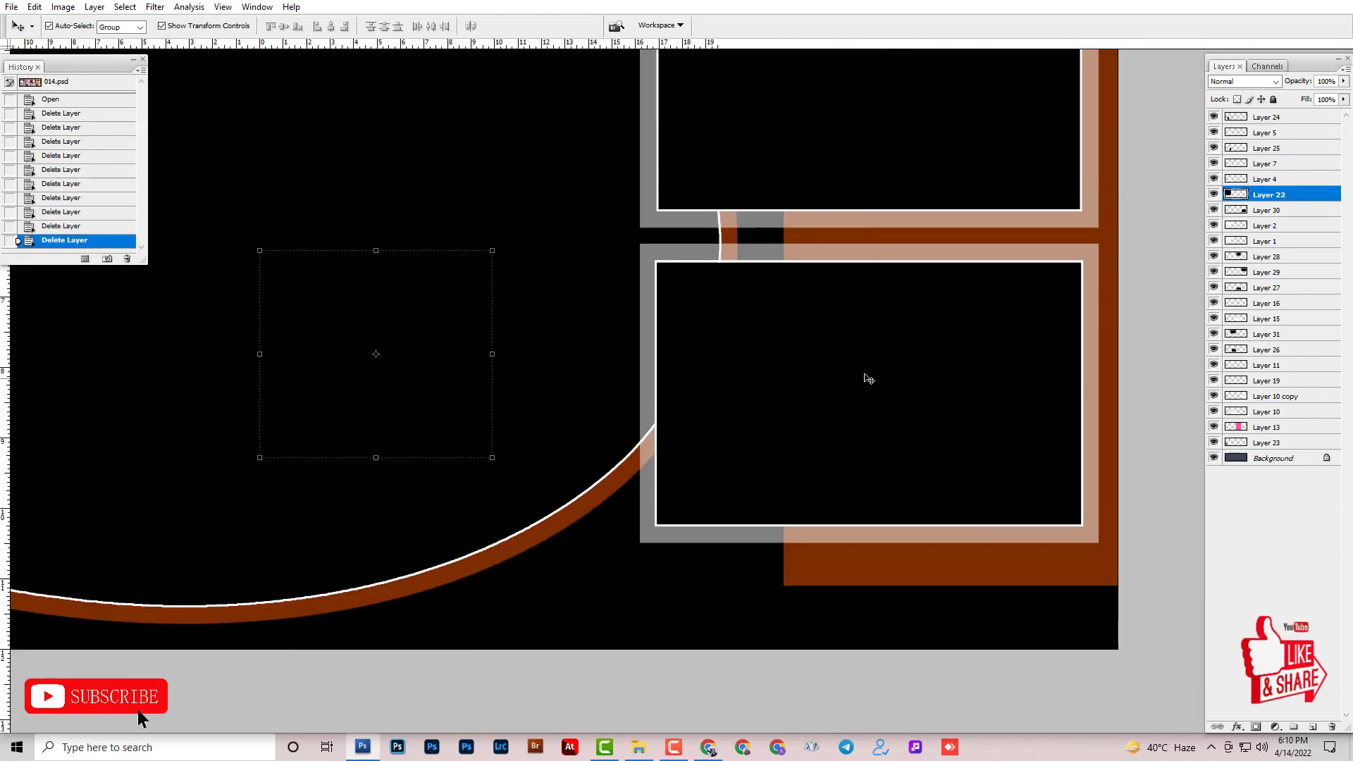
pyautogui.hotkey('ctrl', '-')
pyautogui.scroll(3, 770, 380)
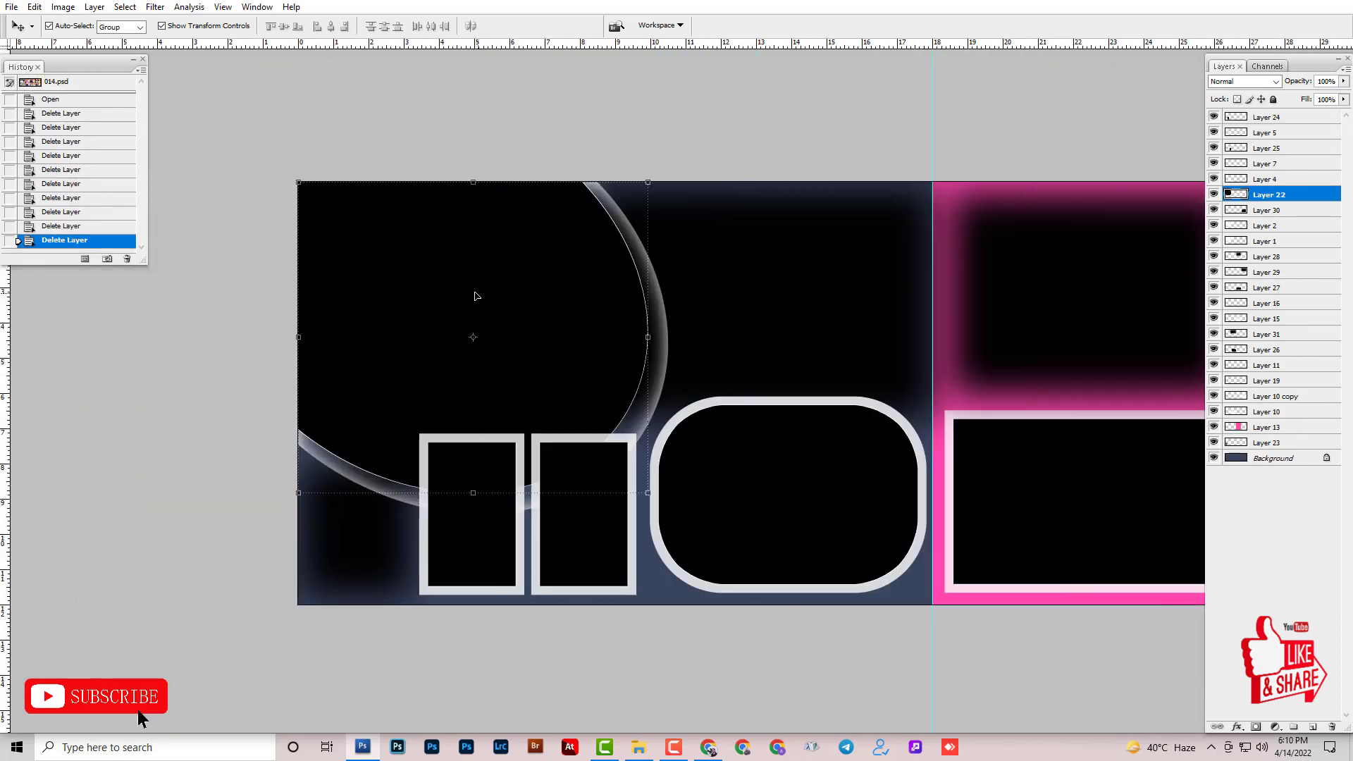
pyautogui.moveTo(547, 263); pyautogui.dragTo(583, 343)
pyautogui.hotkey('ctrl', 'z')
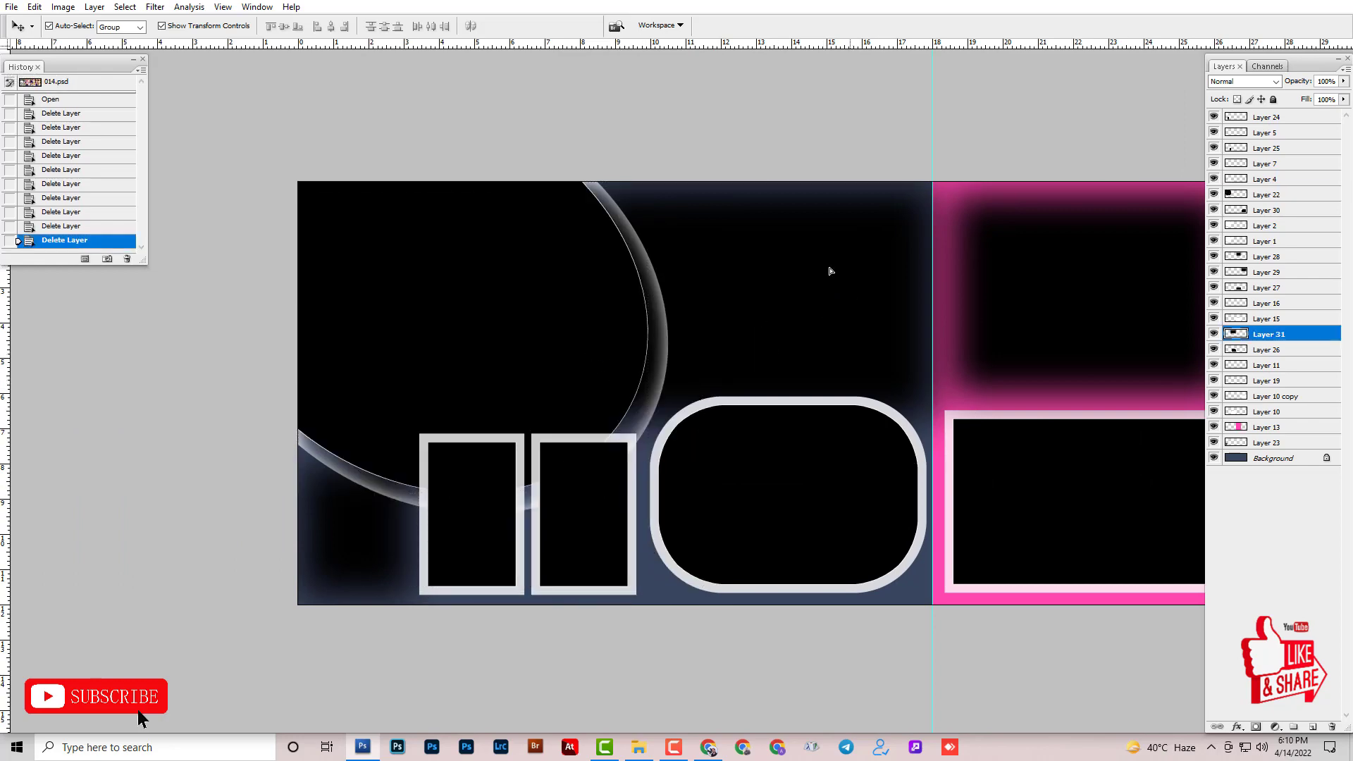